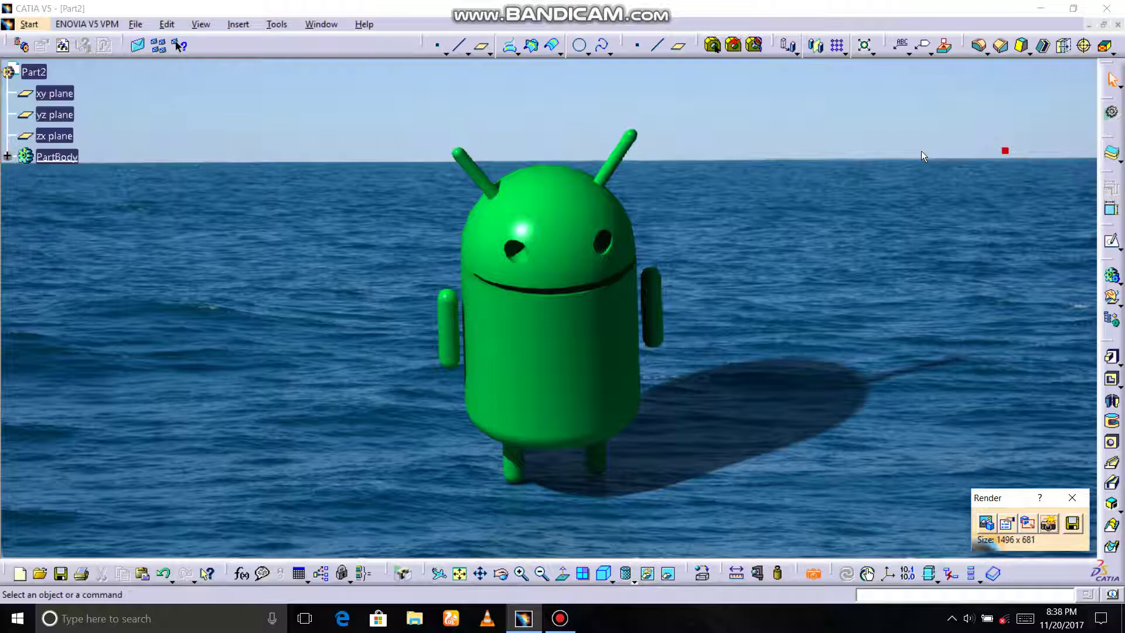
- Close the ocean-scene Render dialog so the green Android robot shows in normal shaded view
click(1073, 497)
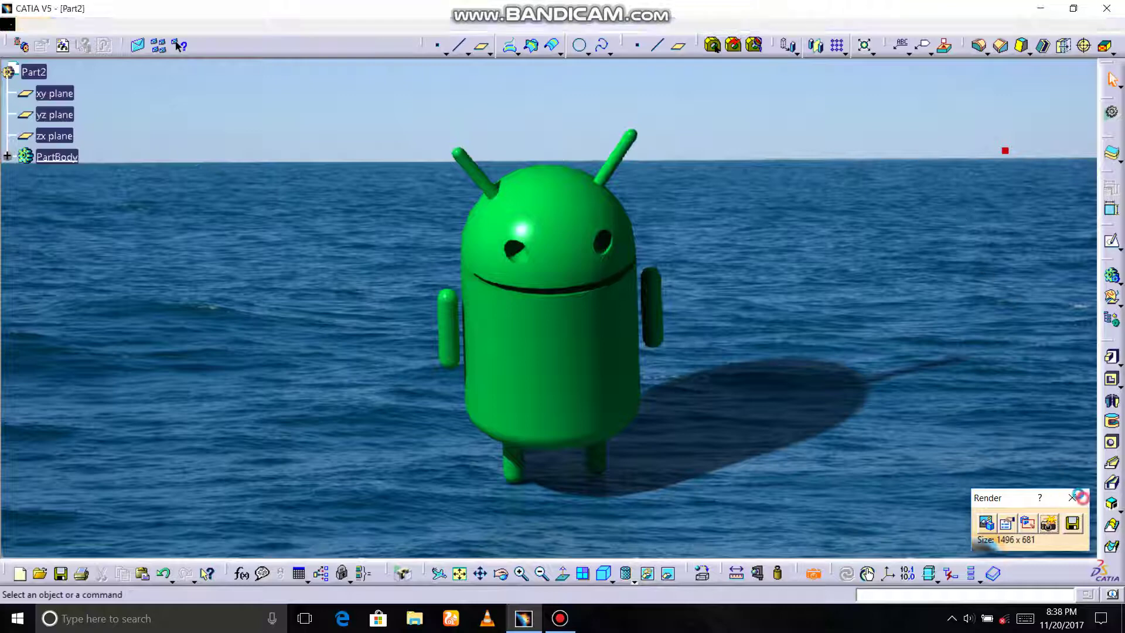
- Create a new Part Design part named Part3
click(29, 24)
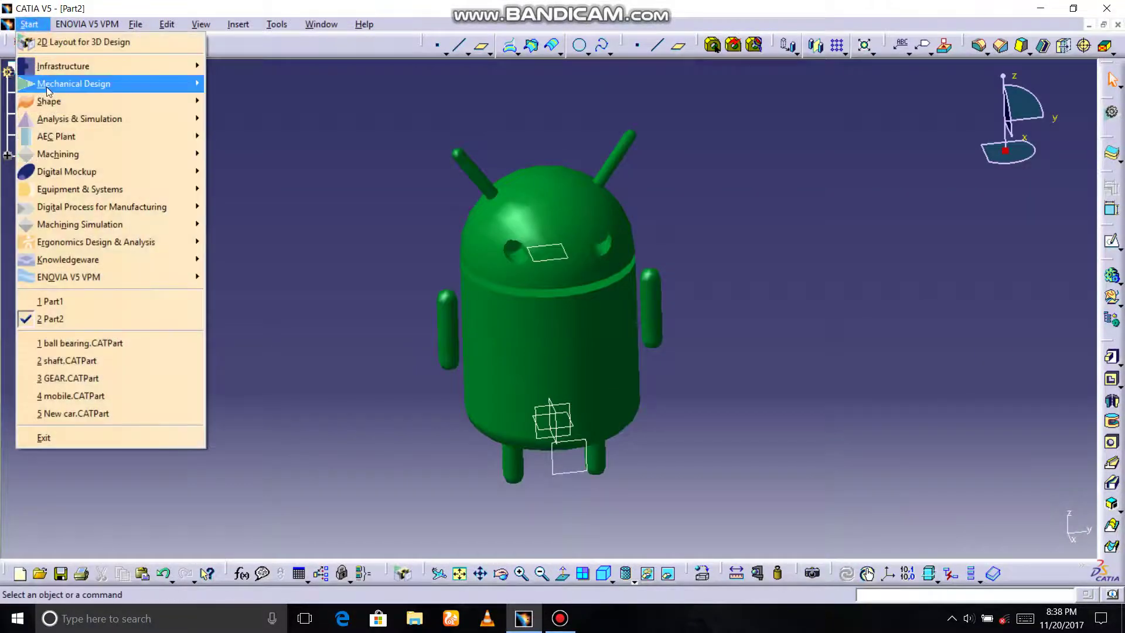
mouse_move(73, 83)
click(218, 86)
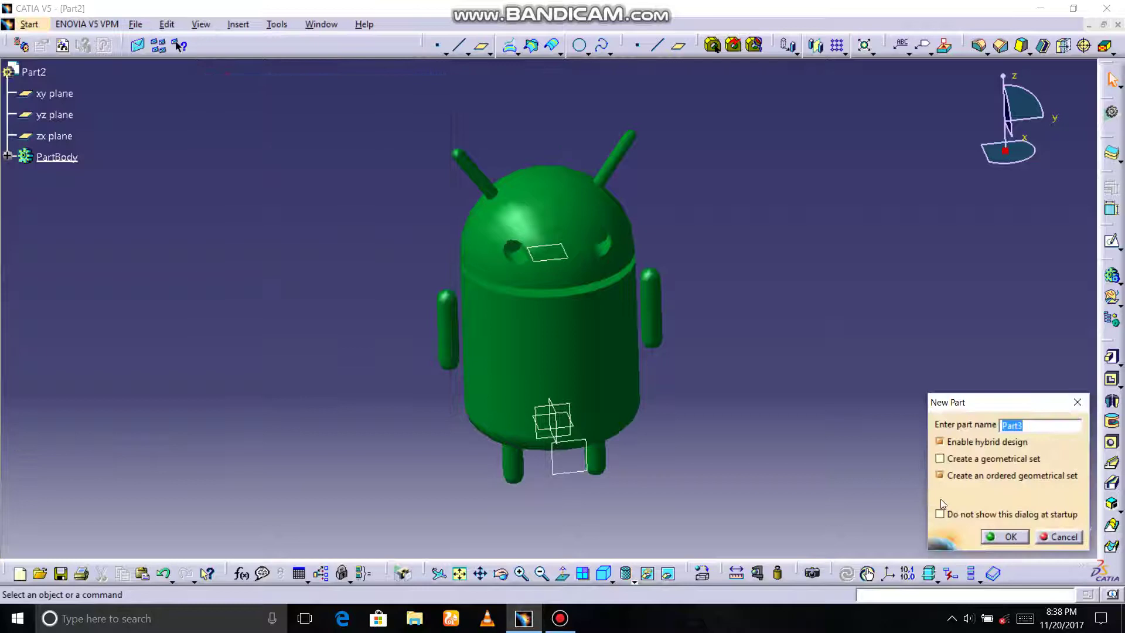
click(1005, 536)
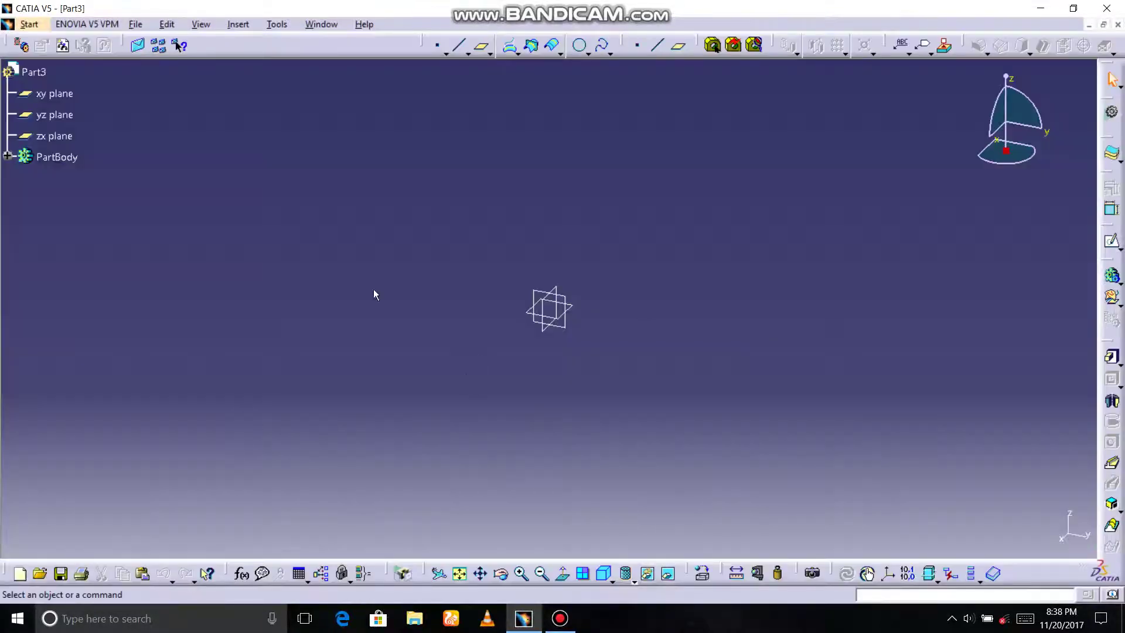
- Sketch a 40 mm diameter circle centred at the origin on the xy plane
click(59, 93)
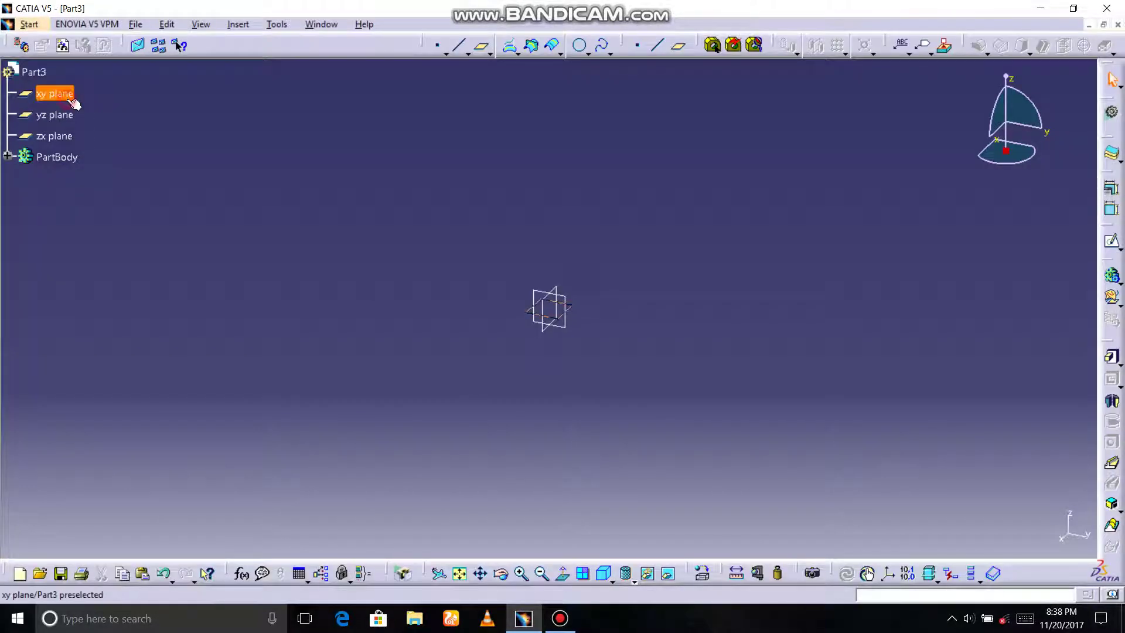
click(1111, 240)
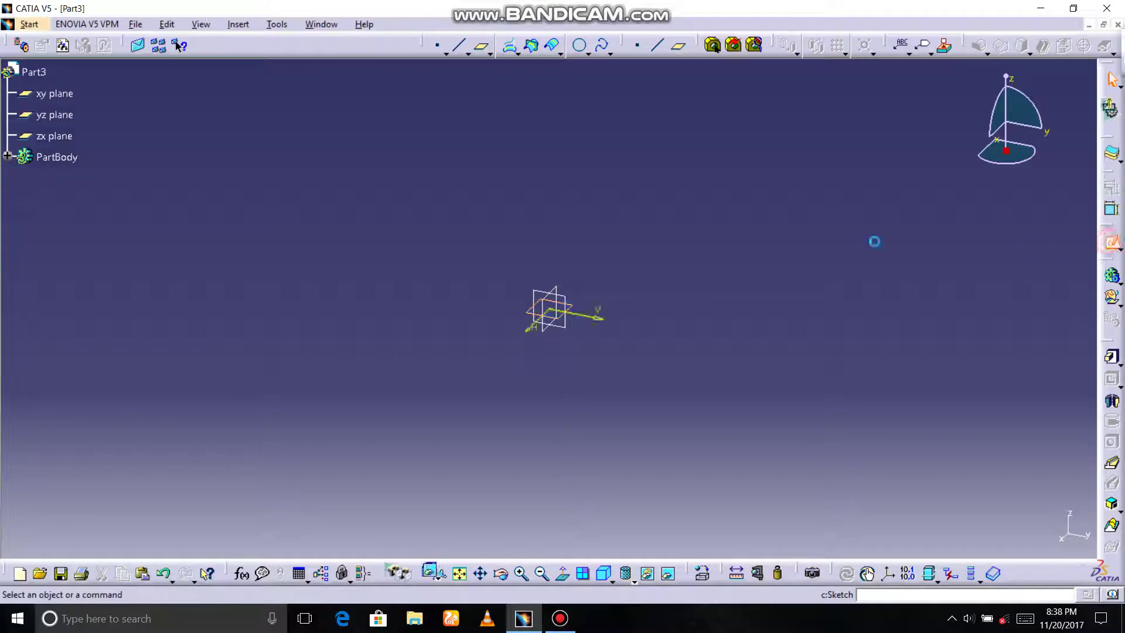
click(996, 45)
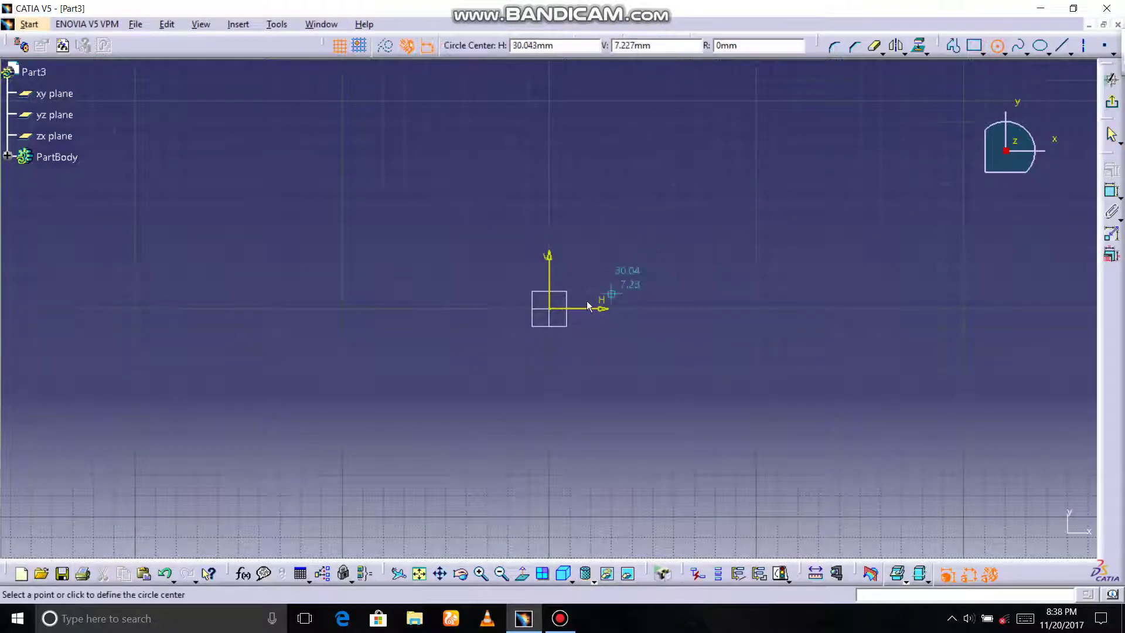
click(550, 308)
click(618, 288)
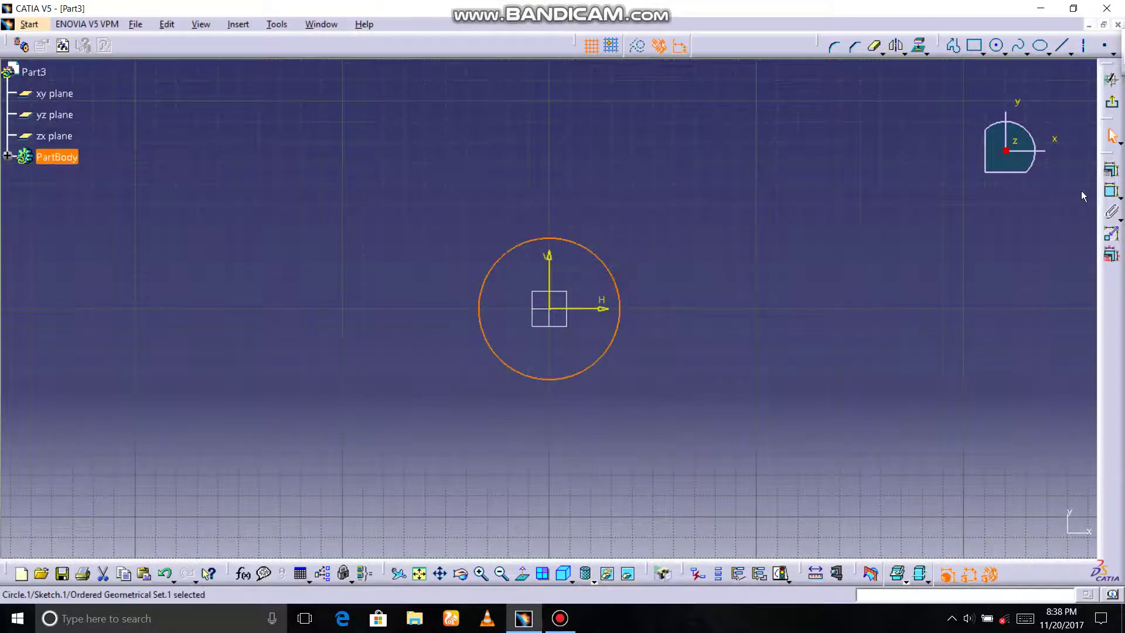
click(1111, 170)
click(709, 232)
double_click(705, 229)
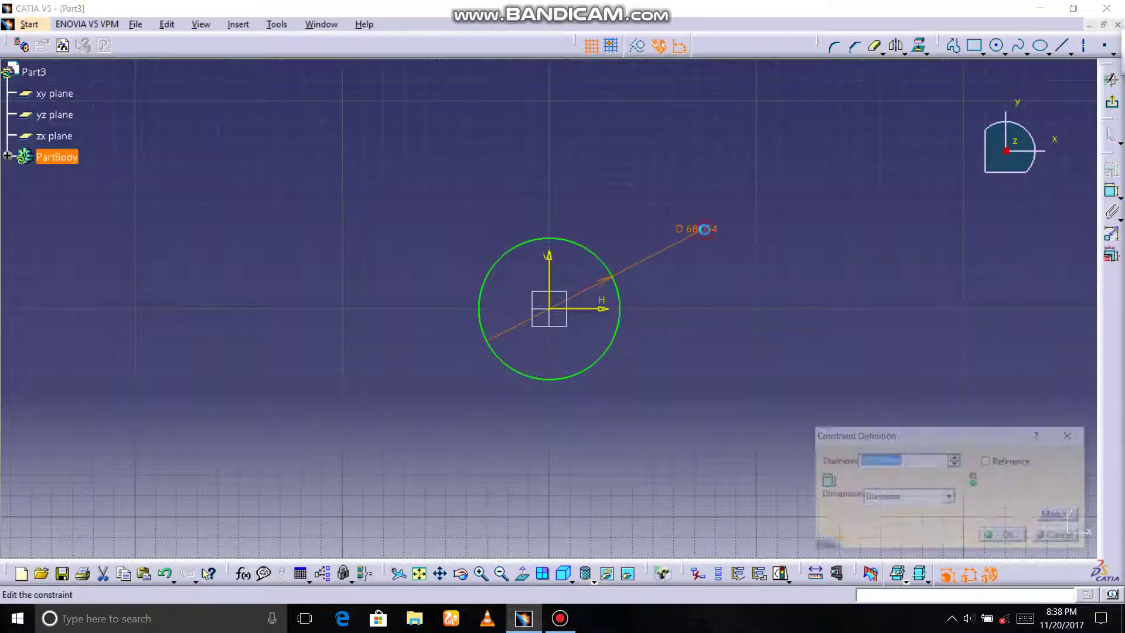
text(40)
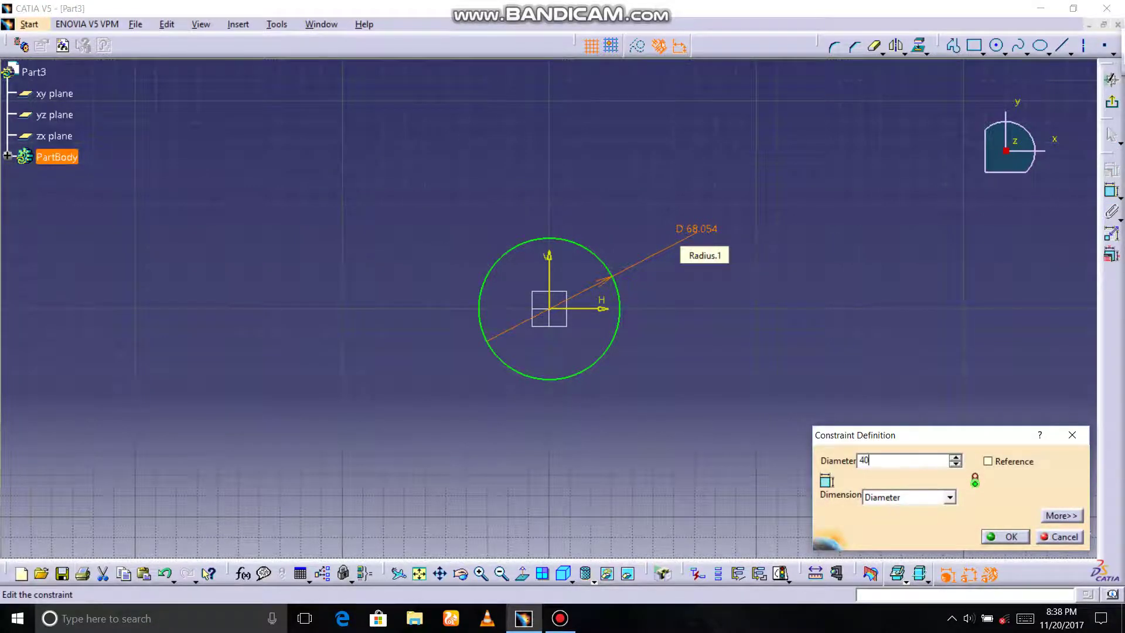
key(Return)
click(813, 208)
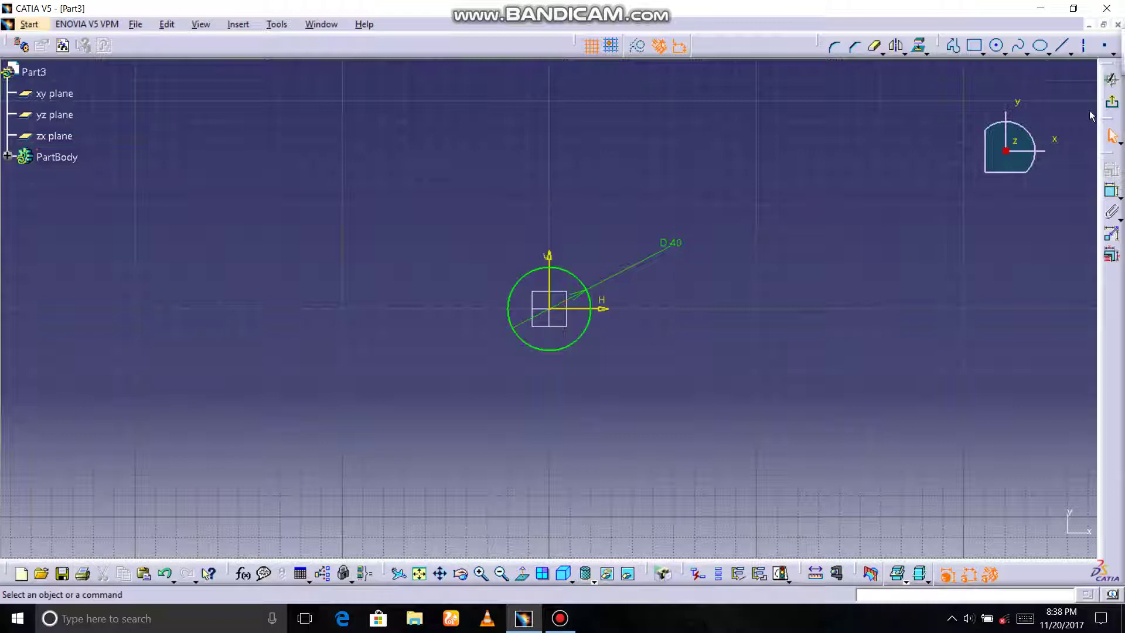
click(1112, 101)
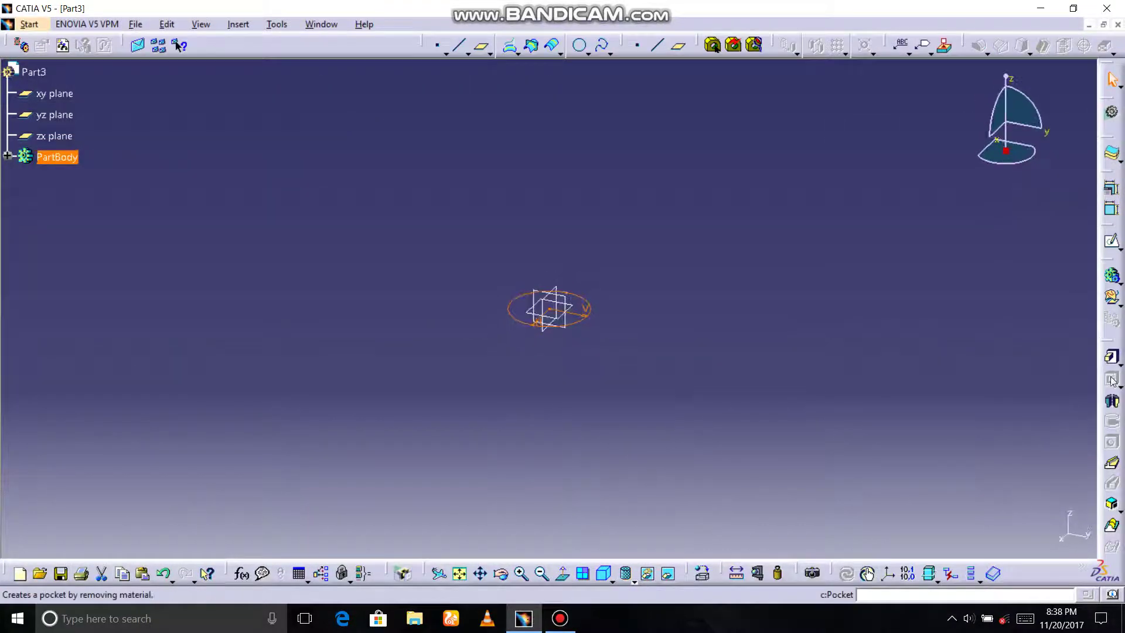
- Pad the circle 40 mm into a solid cylinder, Pad.1
click(1111, 357)
key(Return)
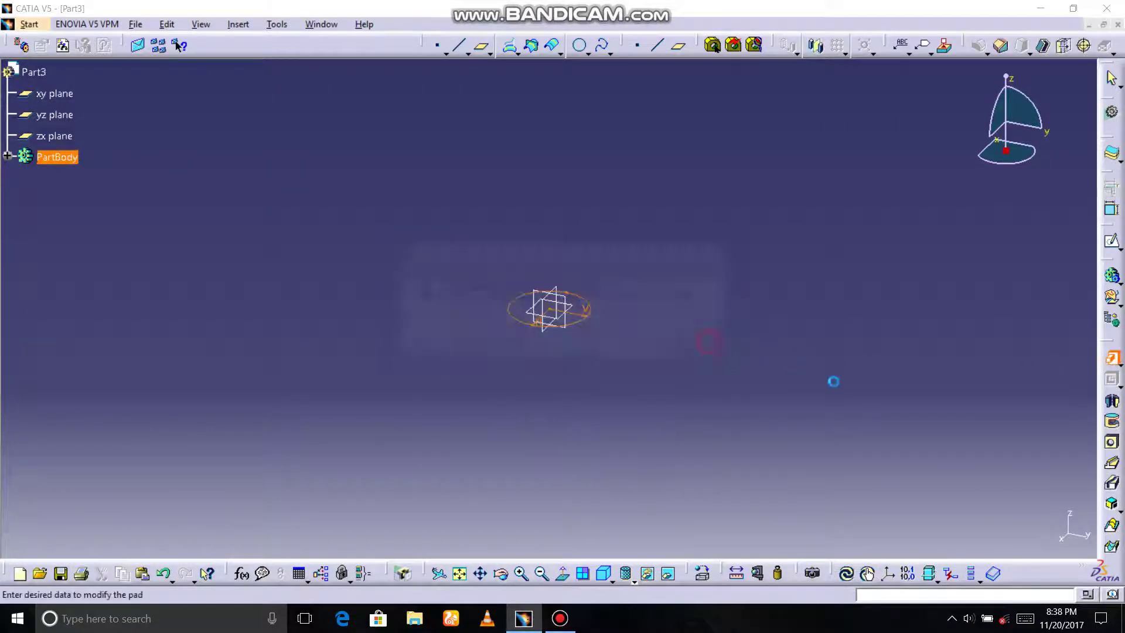
text(40)
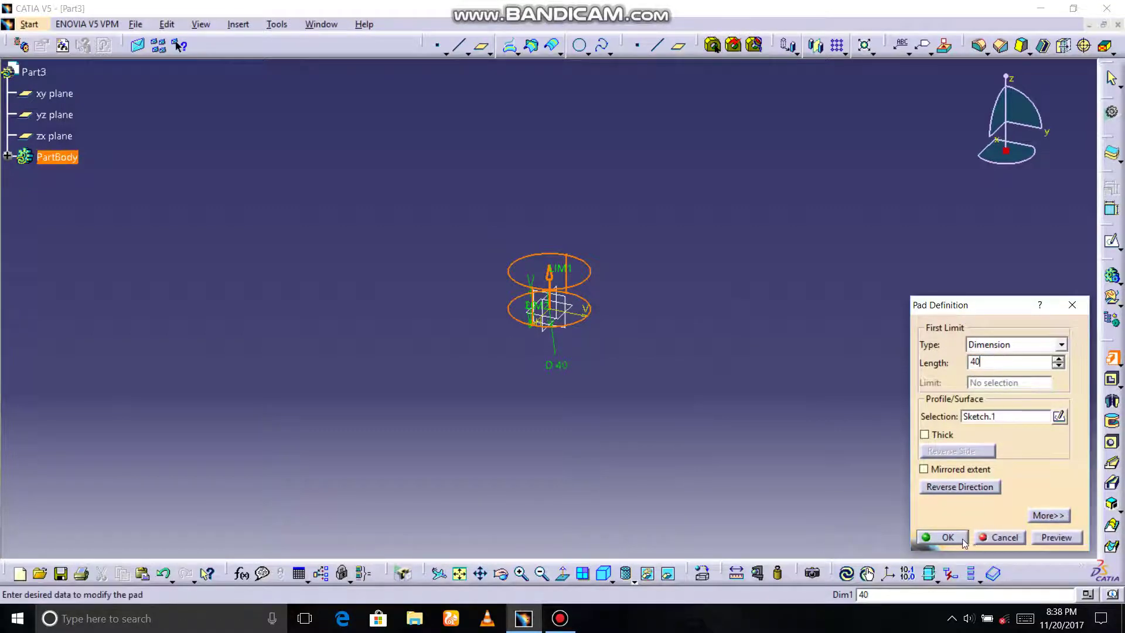
click(963, 540)
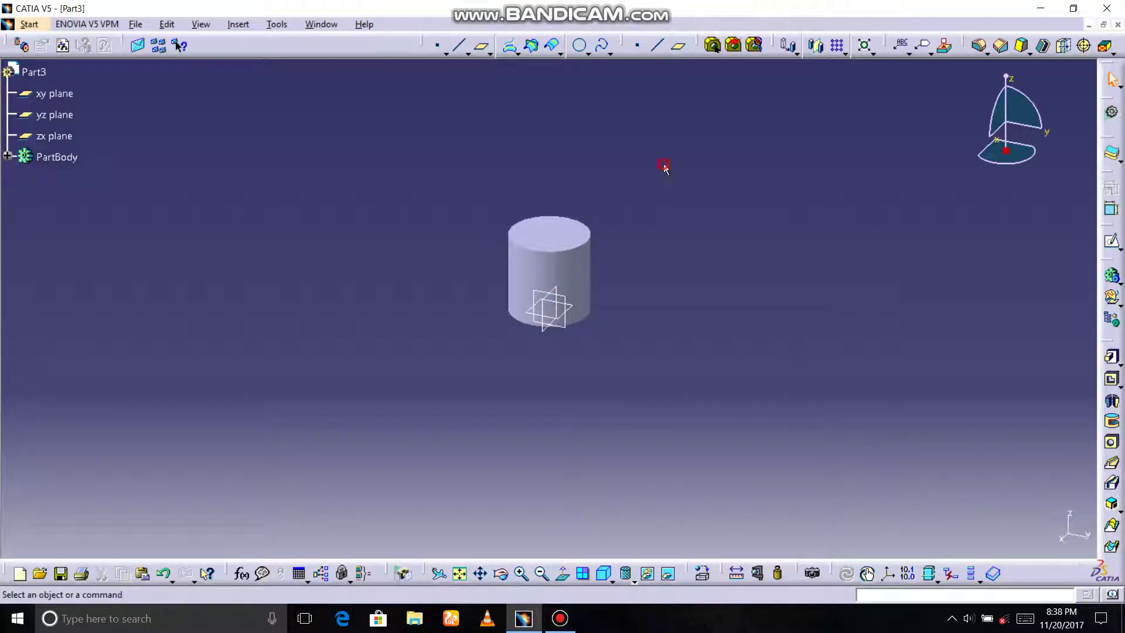
- Create a reference plane offset 2 mm from the cylinder's top face
click(676, 50)
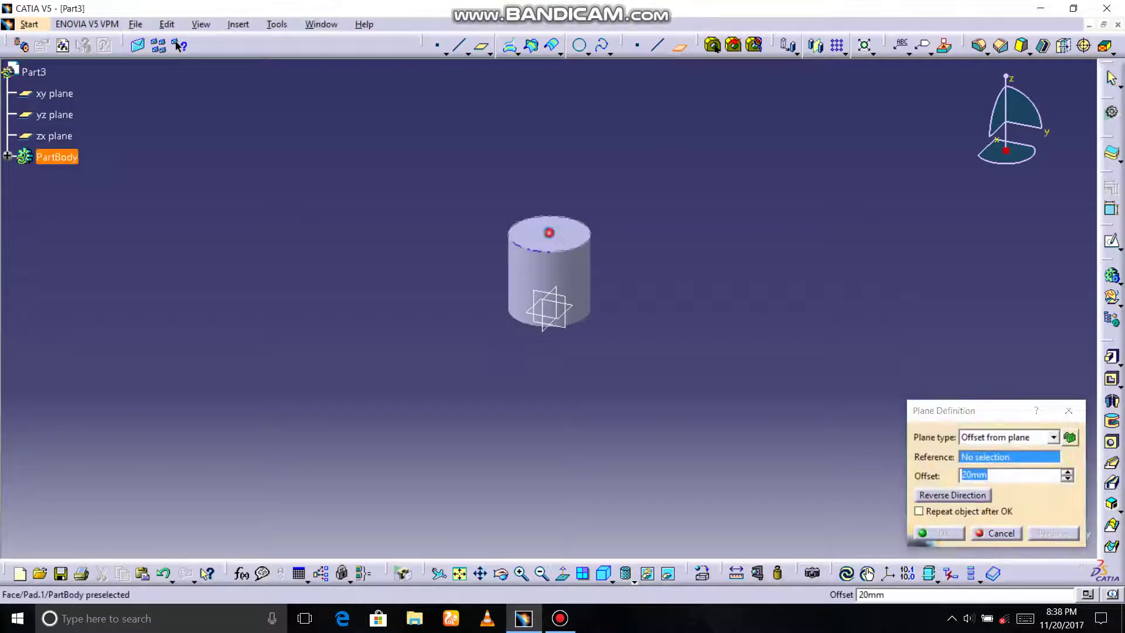
click(550, 238)
text(2)
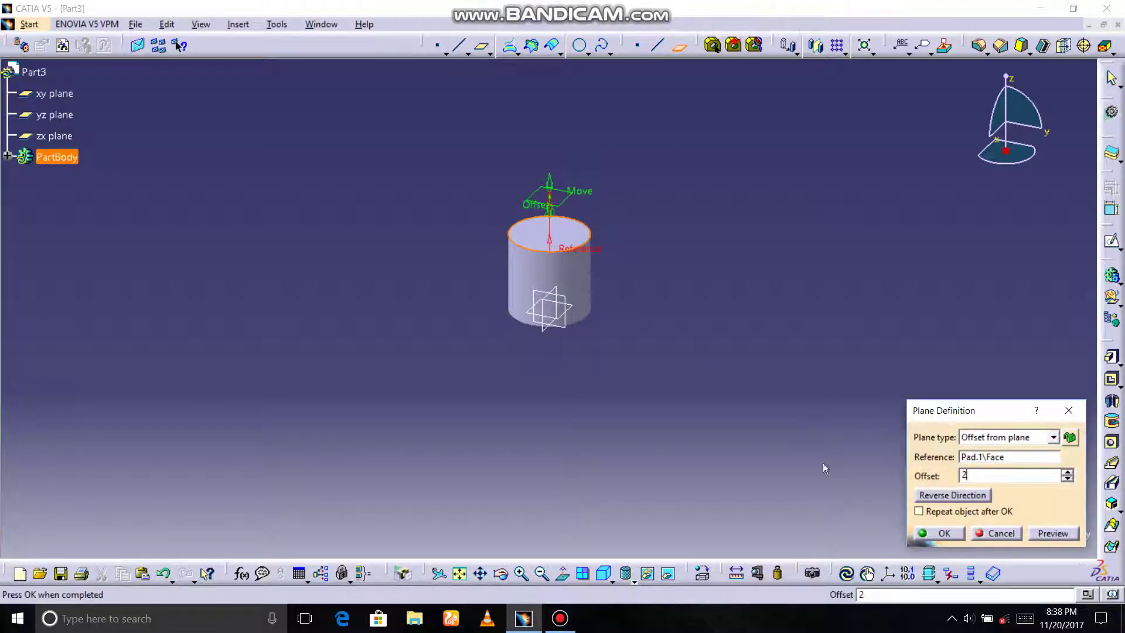
click(1042, 532)
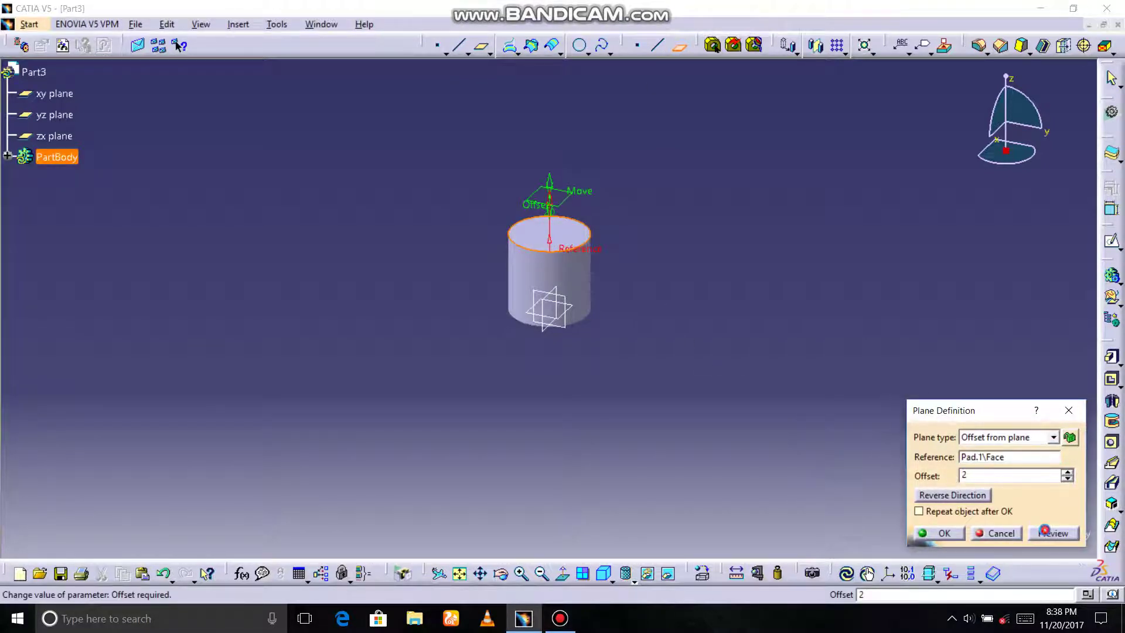
click(941, 532)
- Sketch on the new plane and project the cylinder's top face outline into it
click(559, 230)
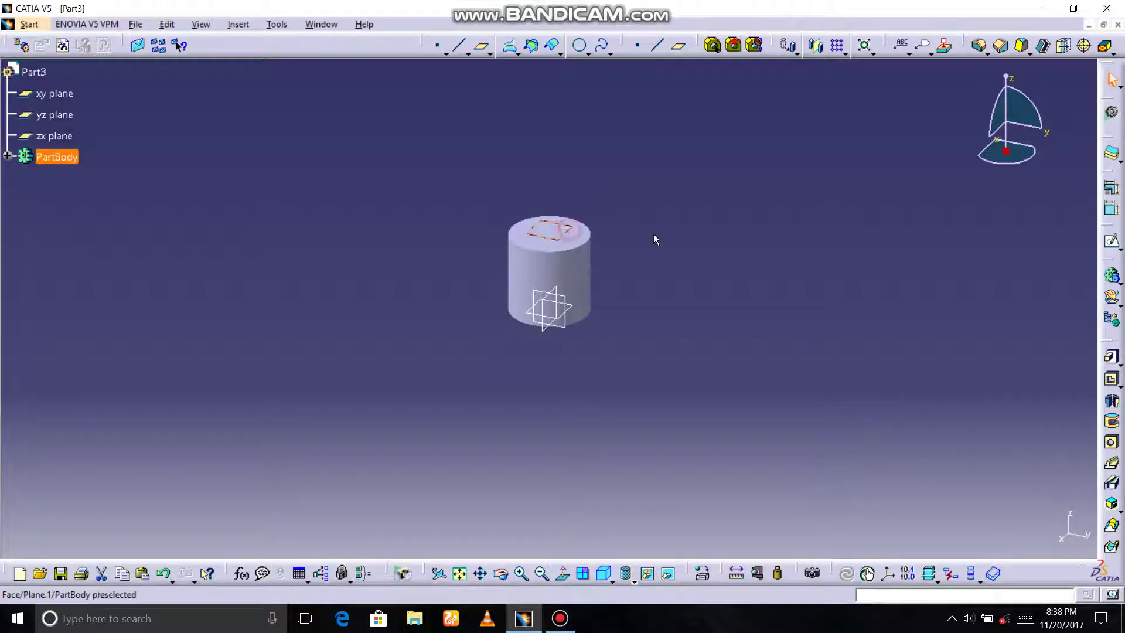
click(179, 46)
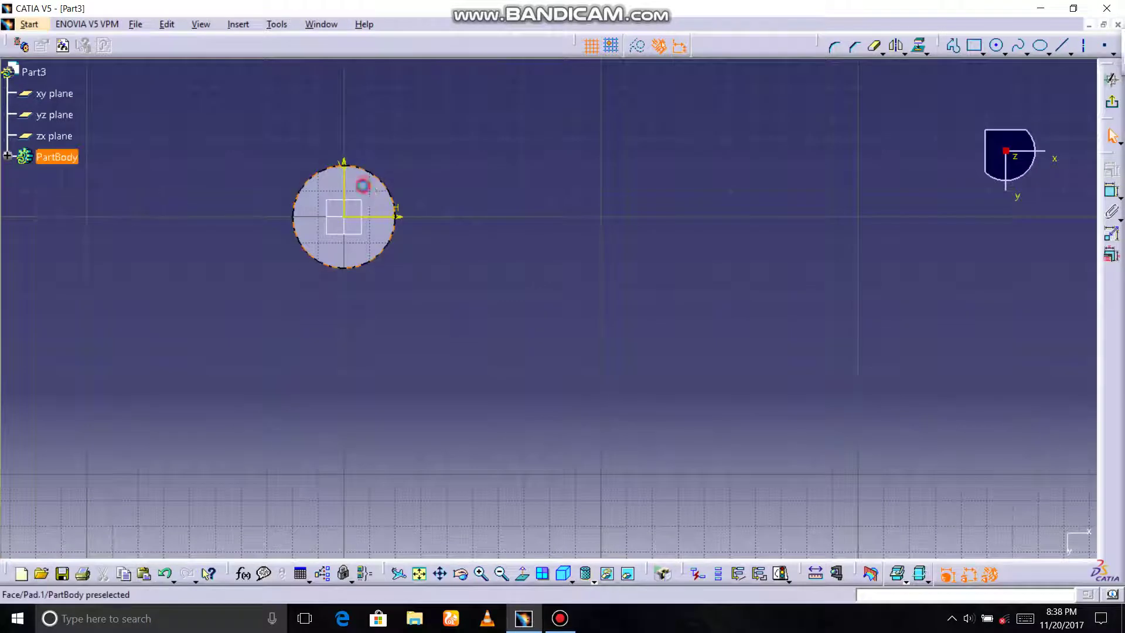
click(364, 187)
click(920, 47)
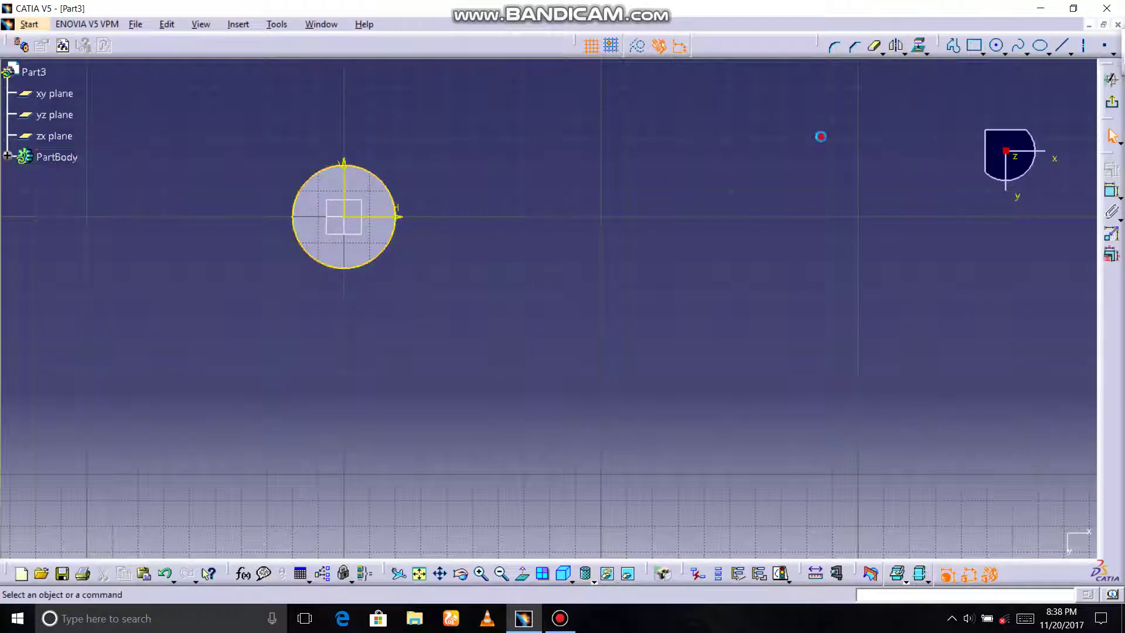
- Draw a horizontal line across the circle and trim both ends to its edge
click(1067, 51)
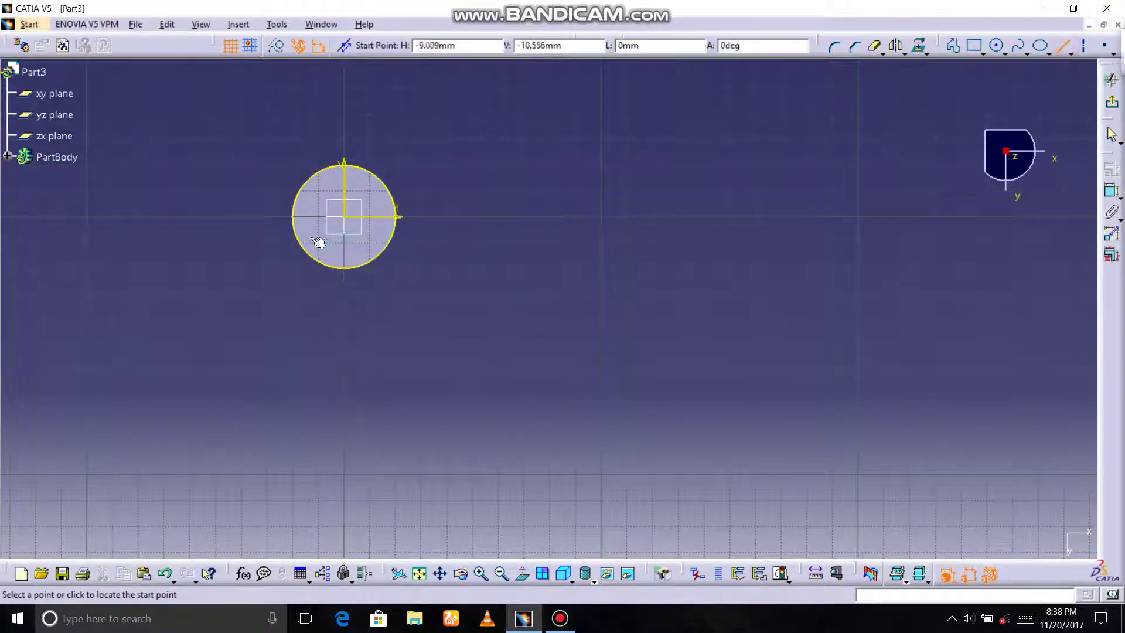
click(263, 217)
click(441, 217)
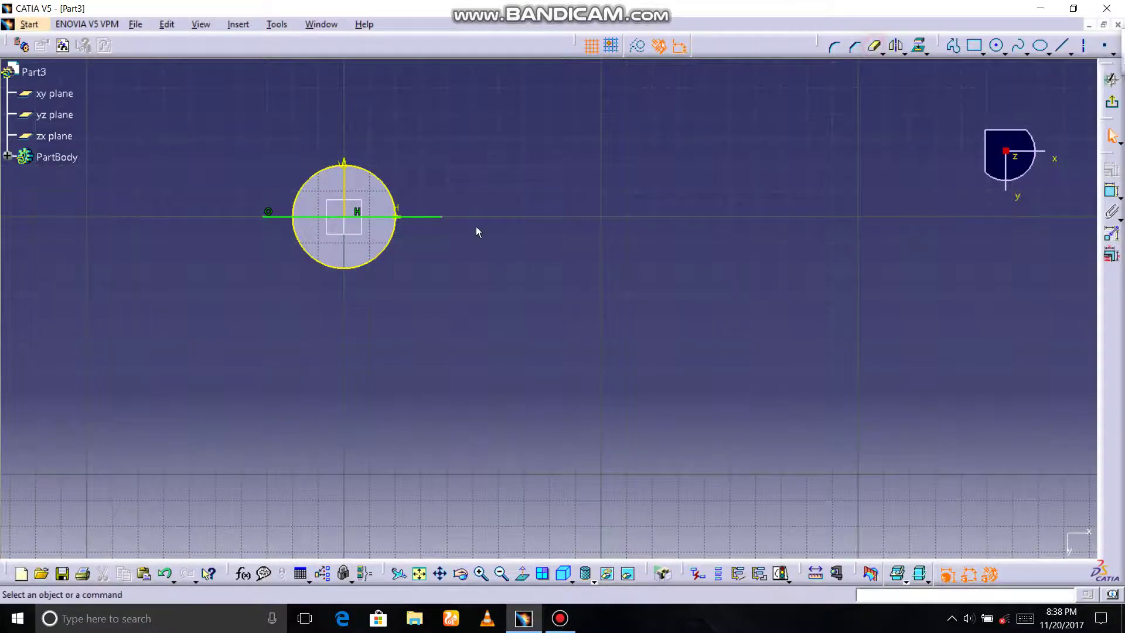
click(875, 49)
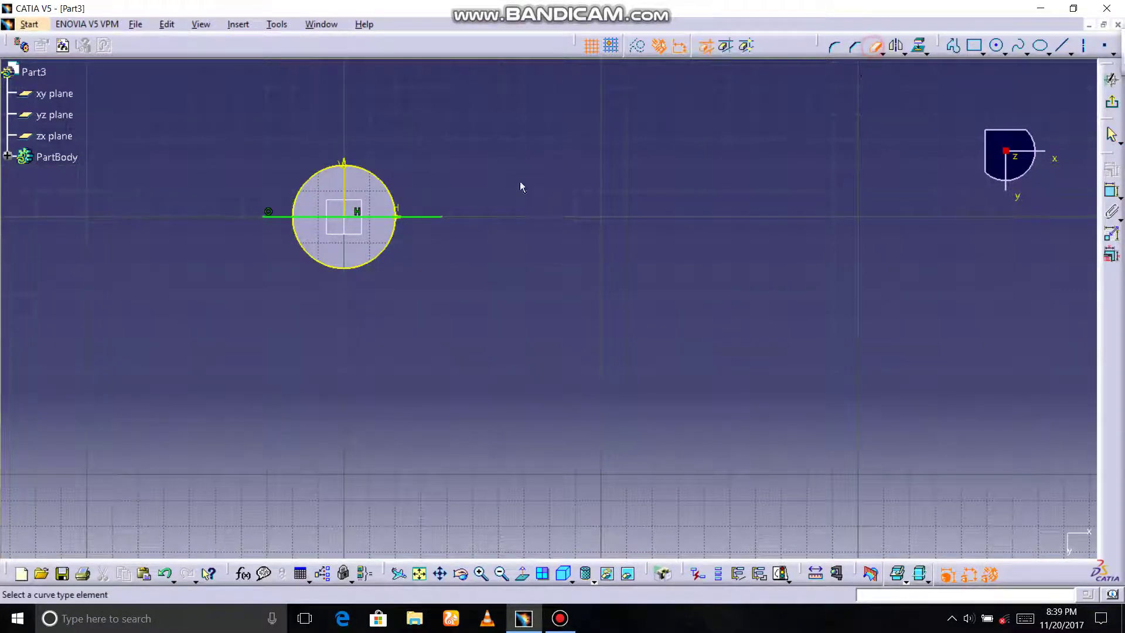
click(434, 217)
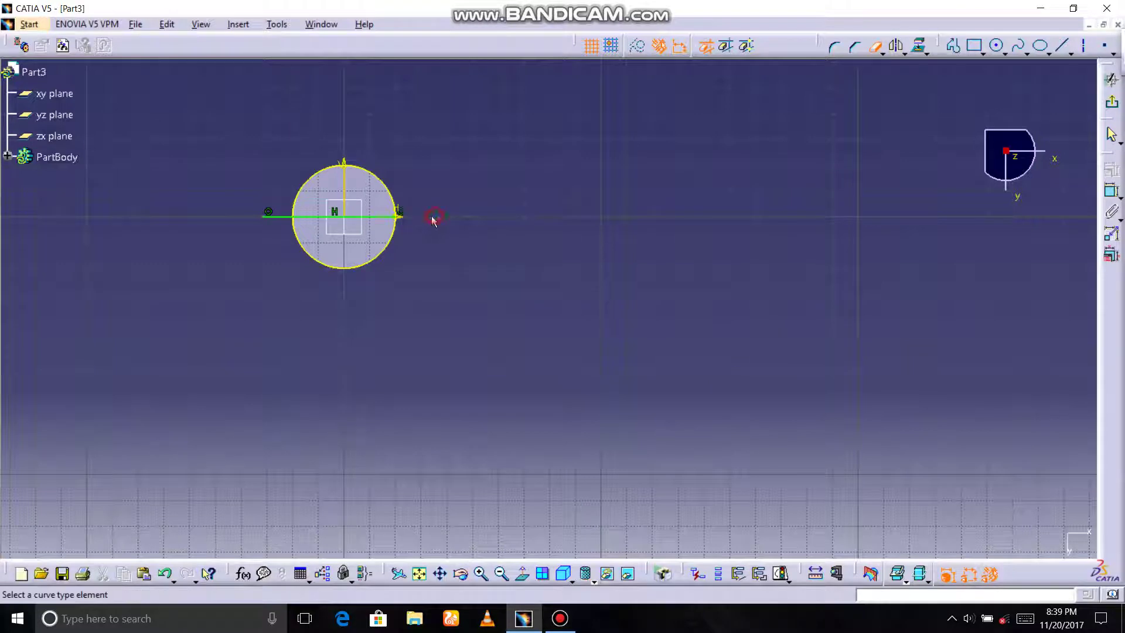
click(278, 219)
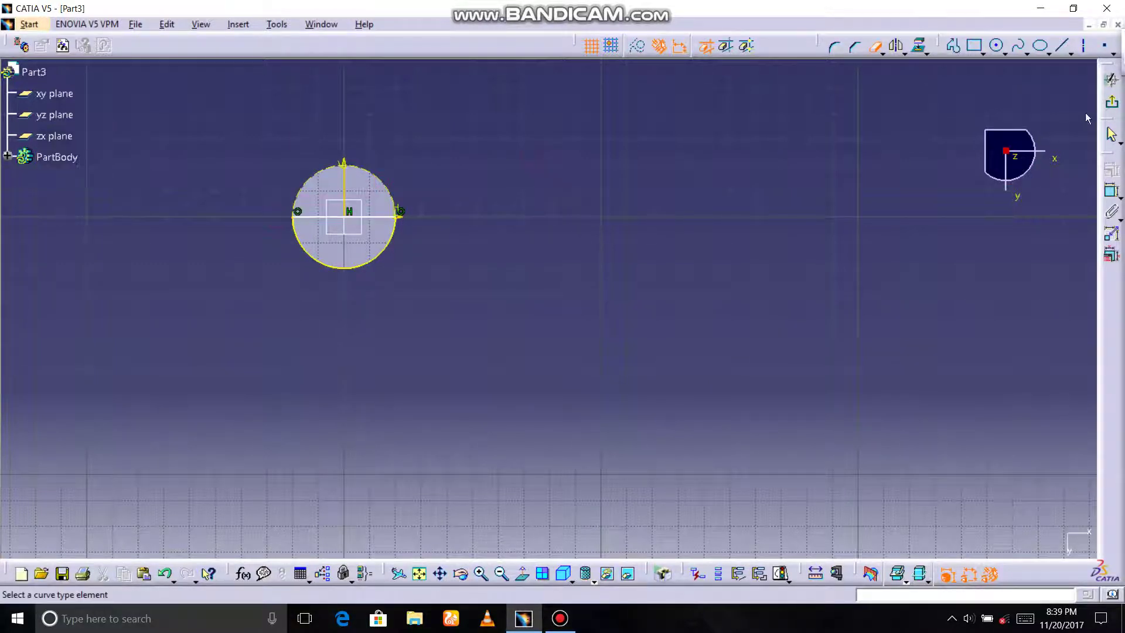
- Revolve Sketch.2 180° upward about its diameter line into a dome, Shaft.1
click(1112, 102)
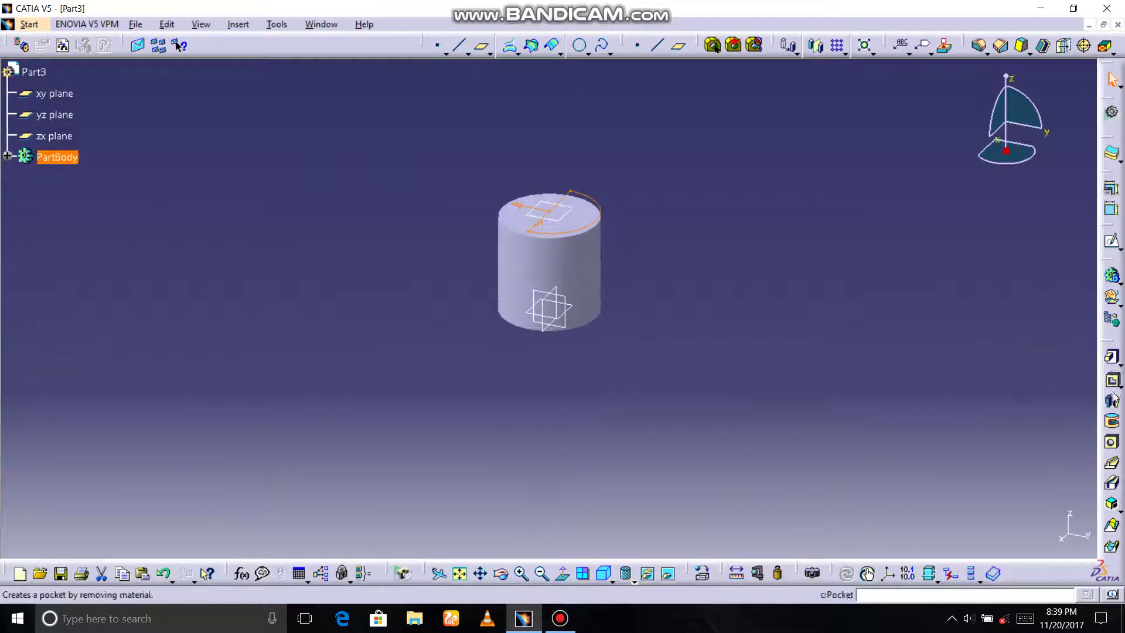
click(1111, 401)
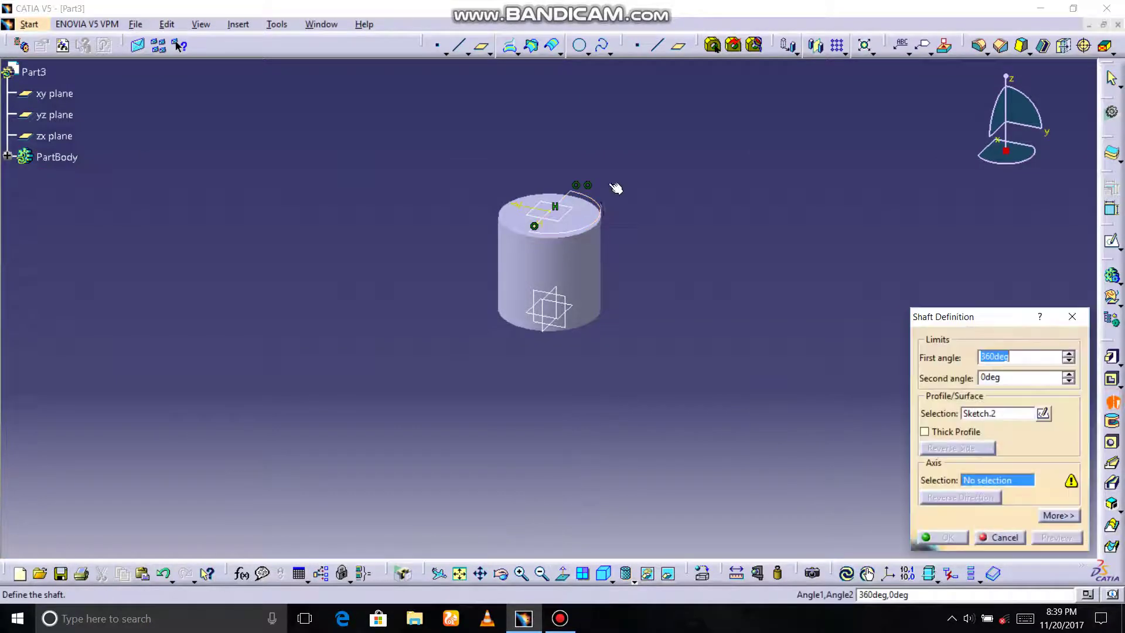
click(573, 199)
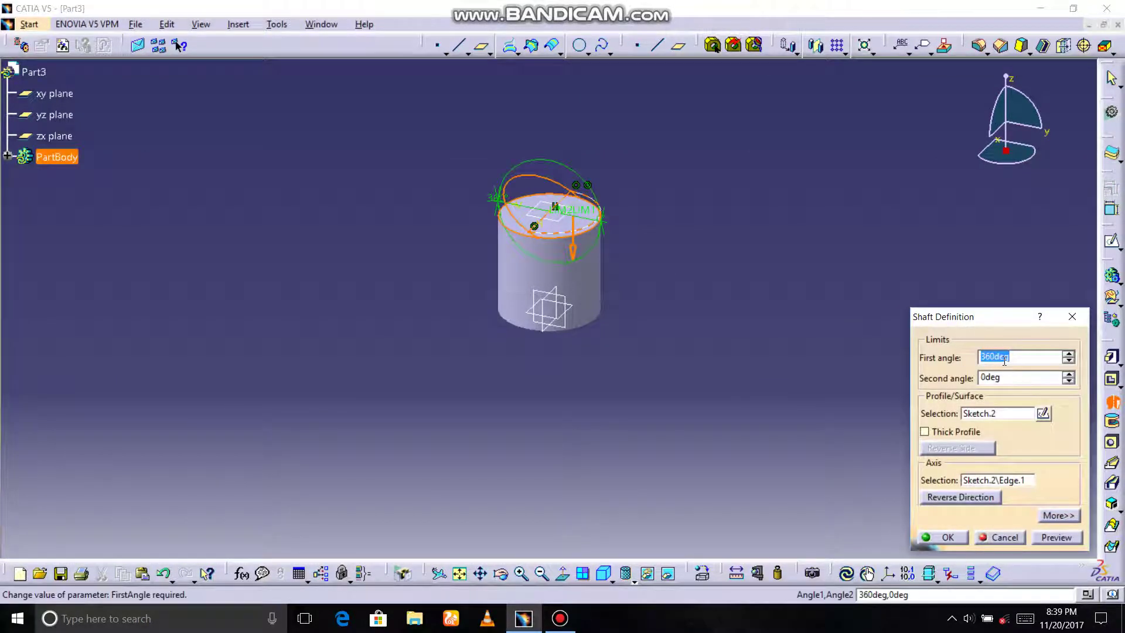
text(180)
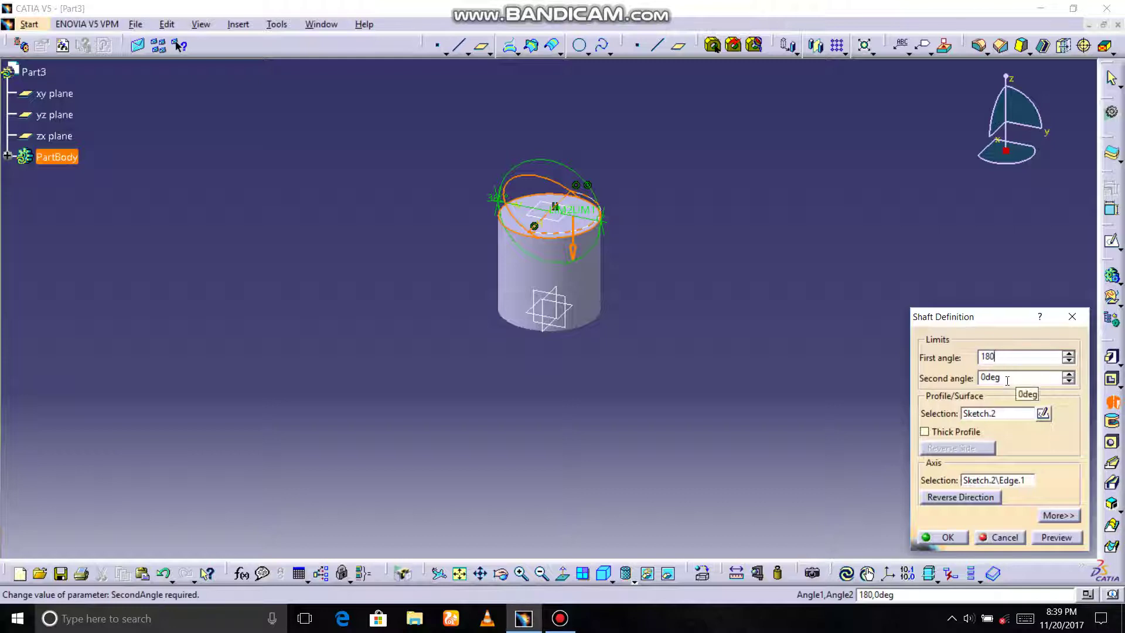
click(1055, 537)
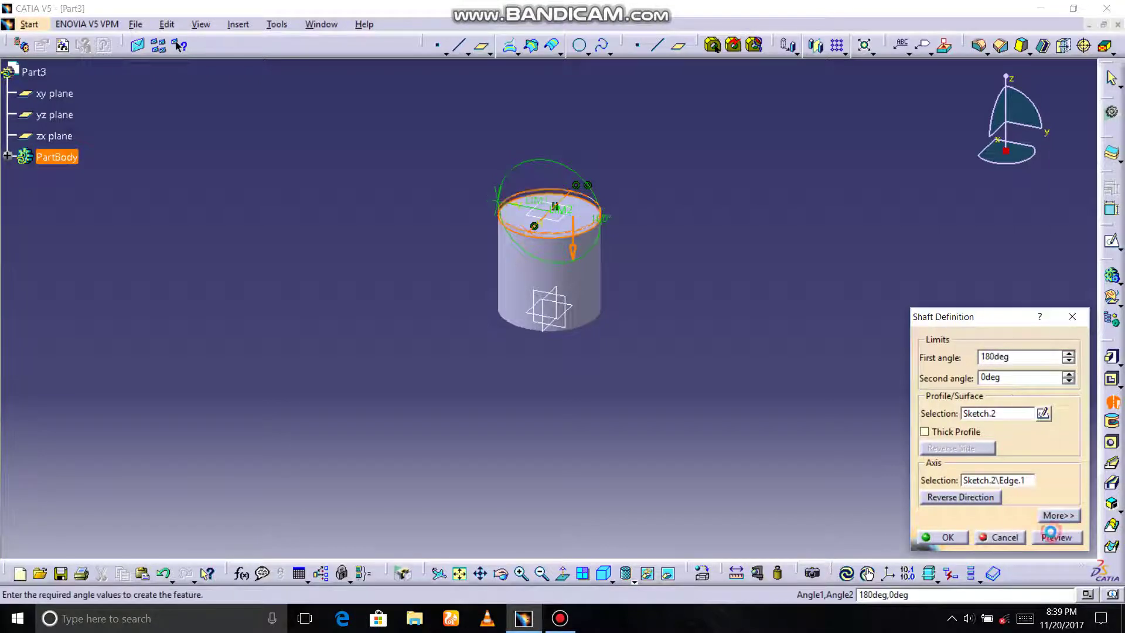
click(588, 247)
click(924, 536)
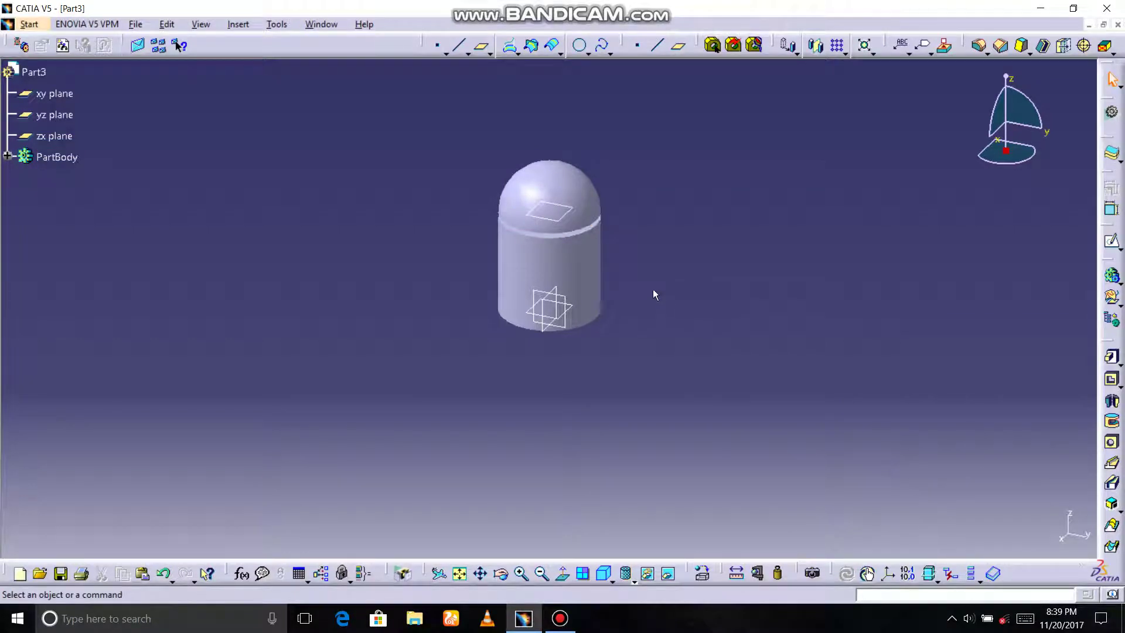
- Create a plane offset 20 mm from the yz plane
click(548, 294)
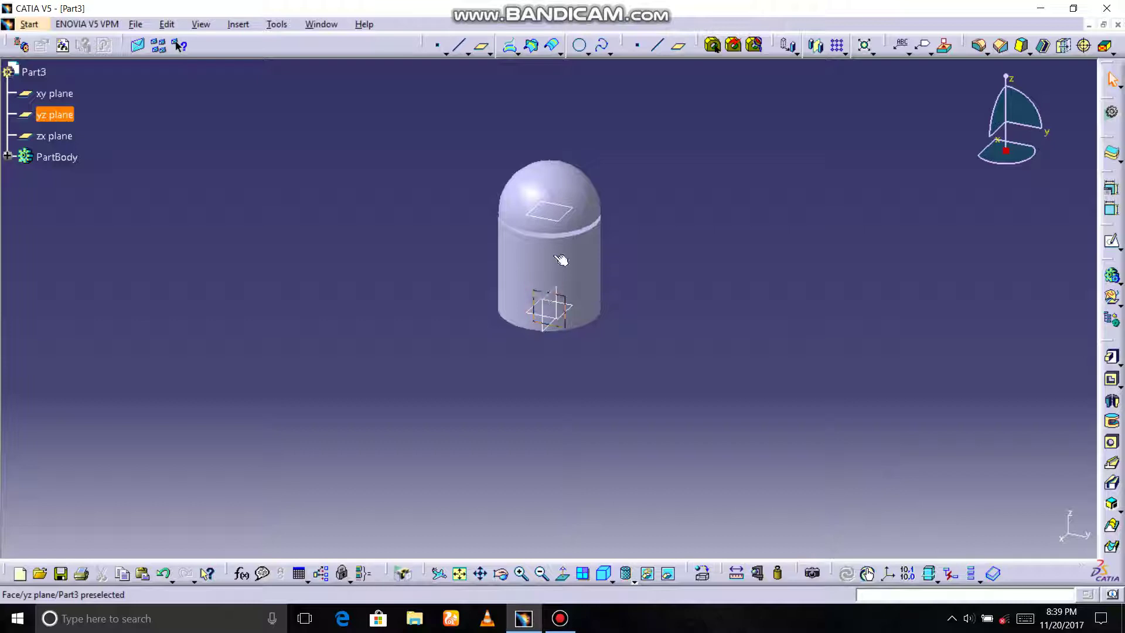
click(680, 47)
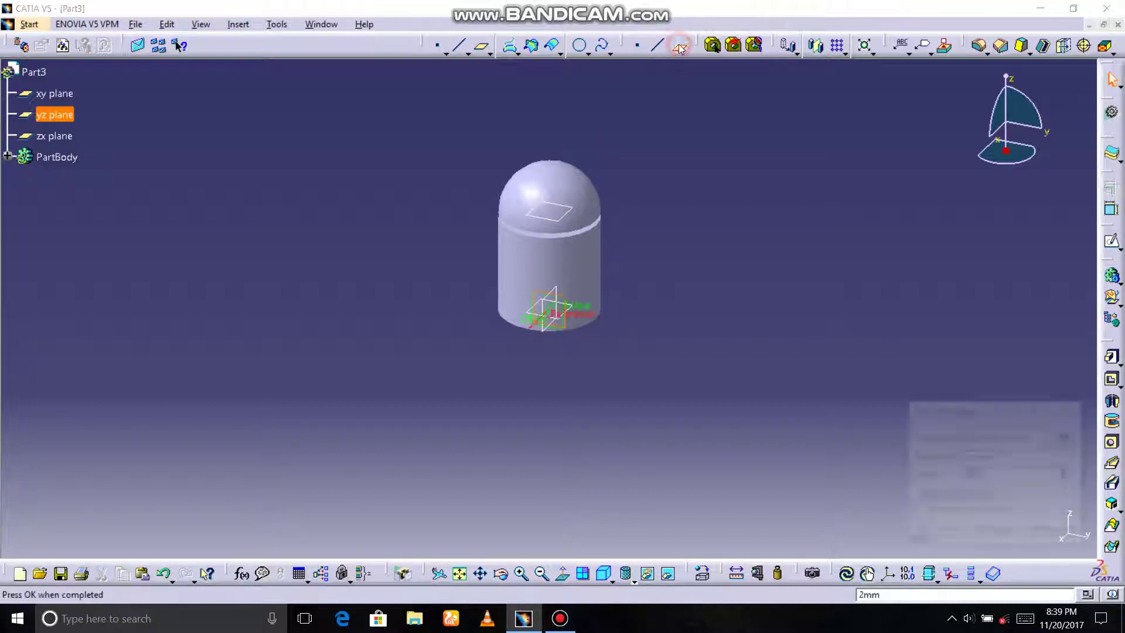
text(2)
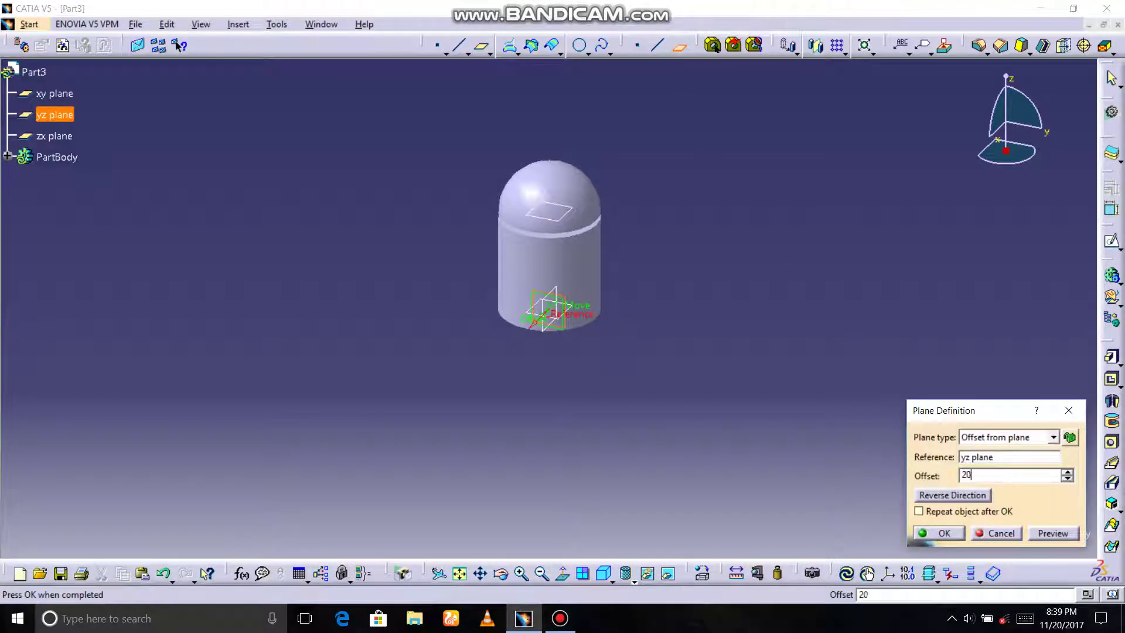
text(0)
key(Return)
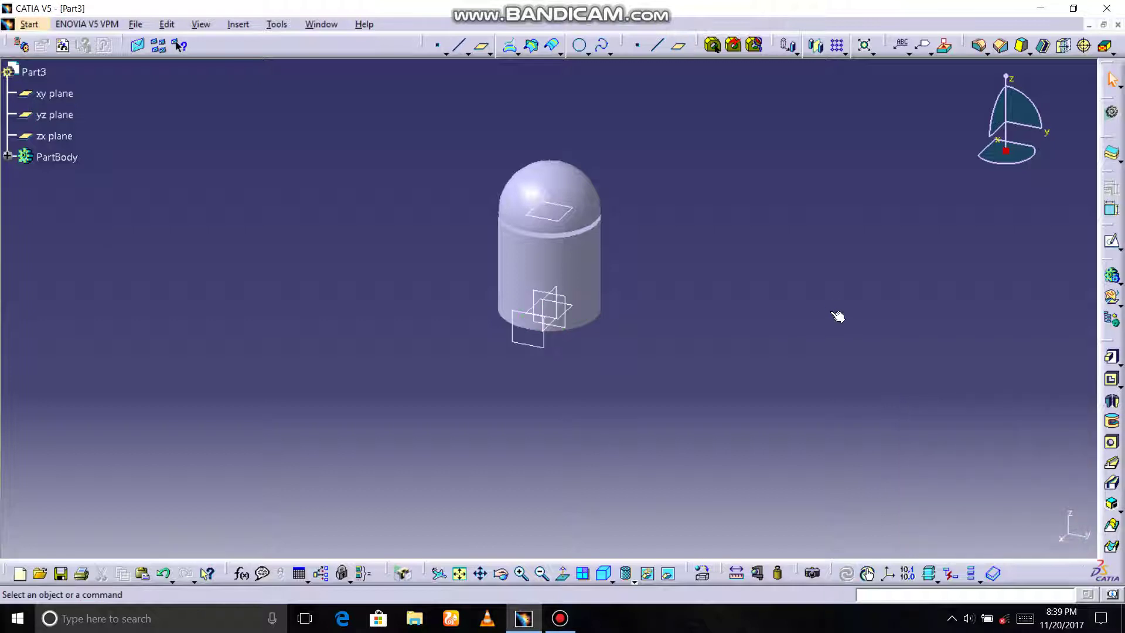
- On the new plane, sketch a small circle centred at H 10, V 50 over the head
click(557, 348)
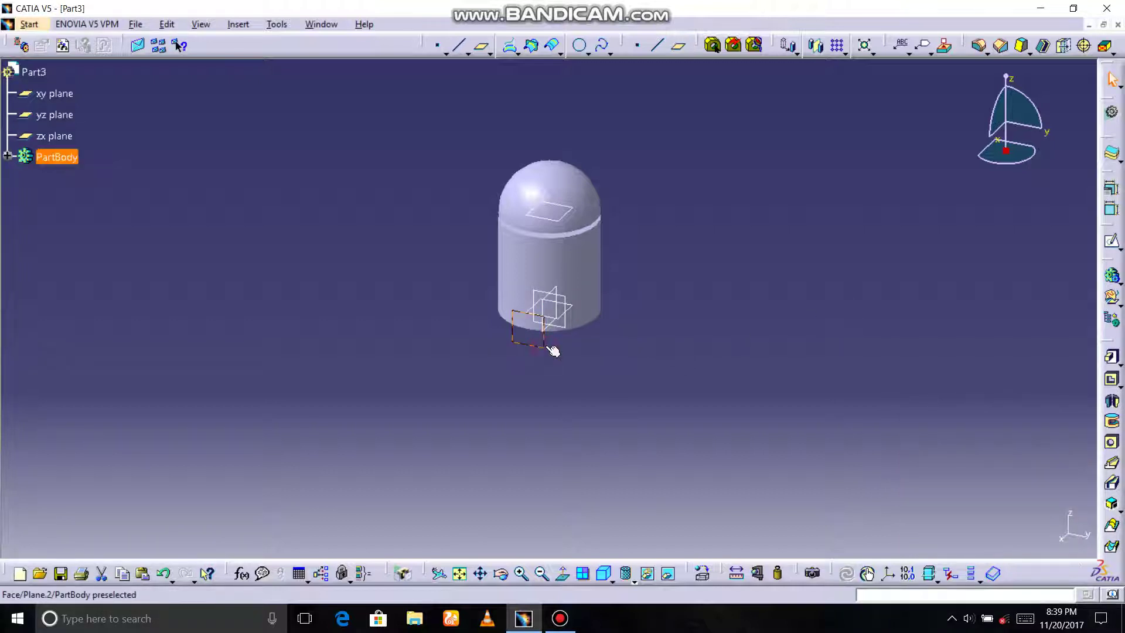
click(1112, 241)
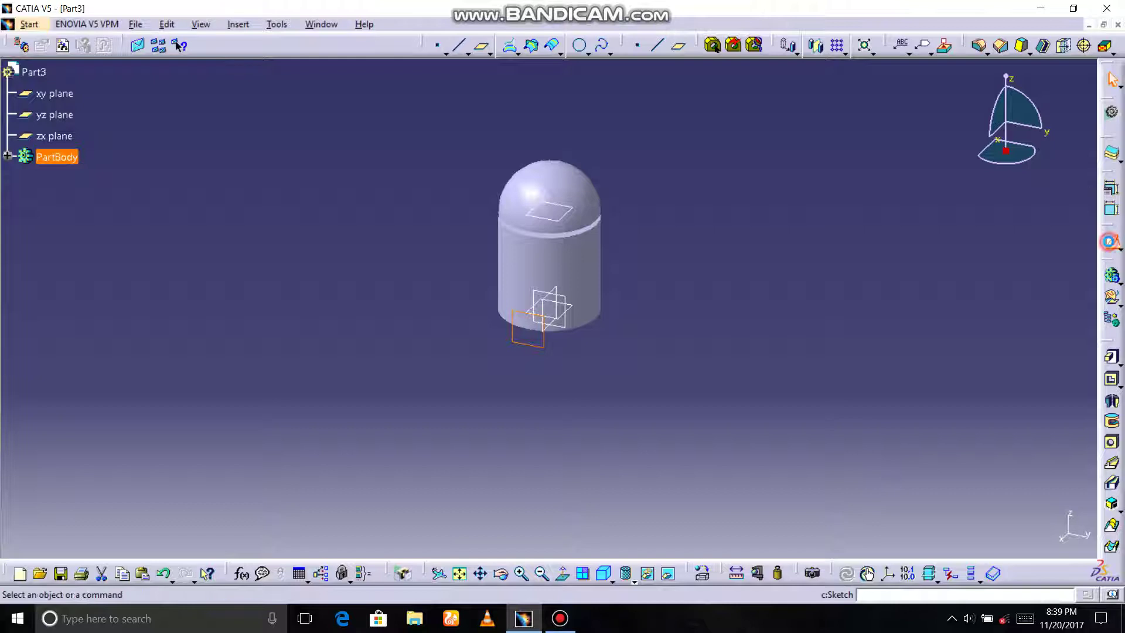
click(996, 45)
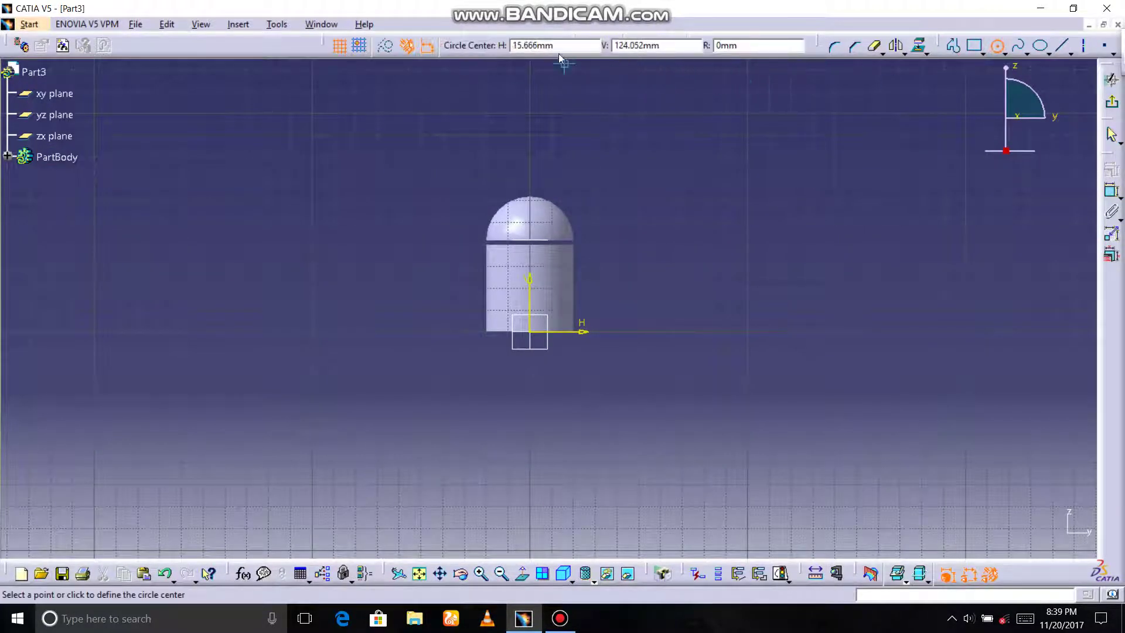
click(557, 46)
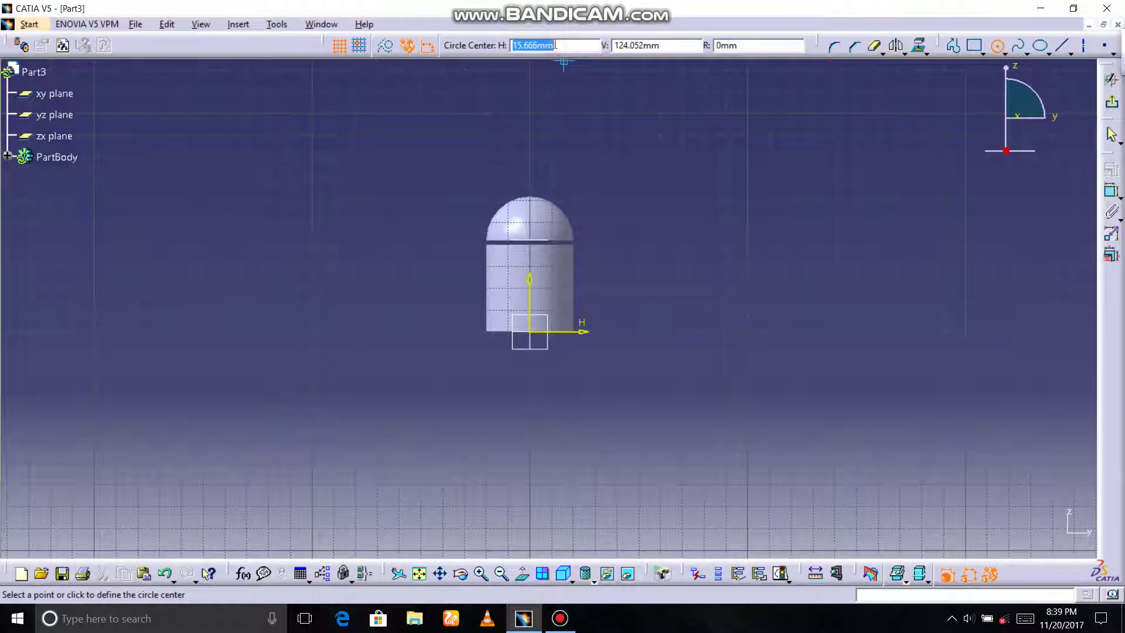
text(10)
key(Return)
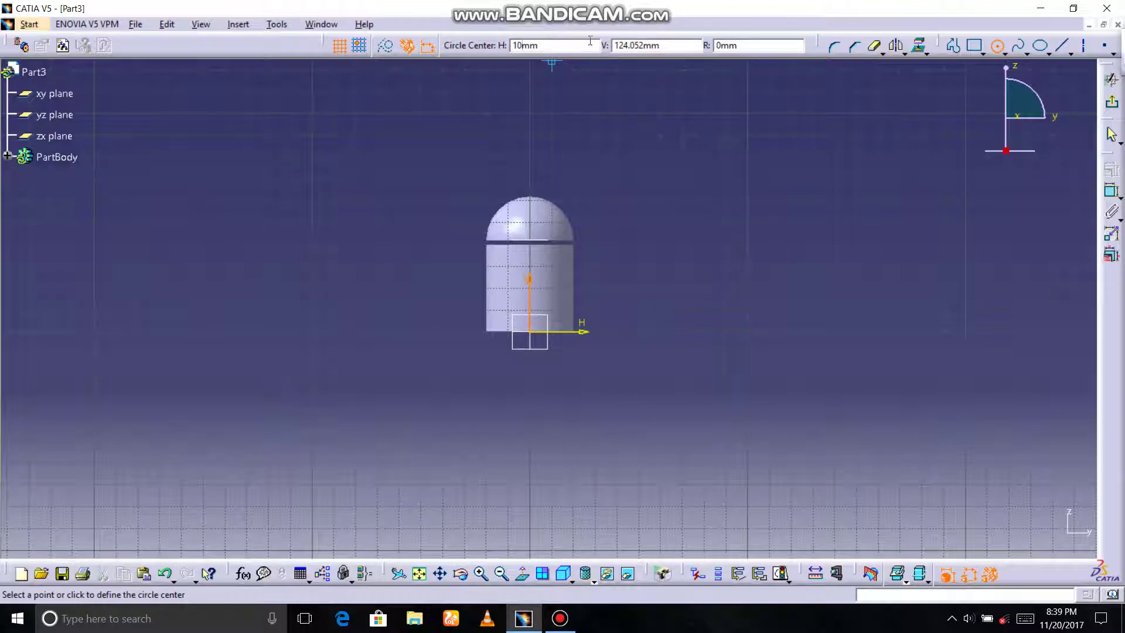
click(660, 47)
text(50)
key(Return)
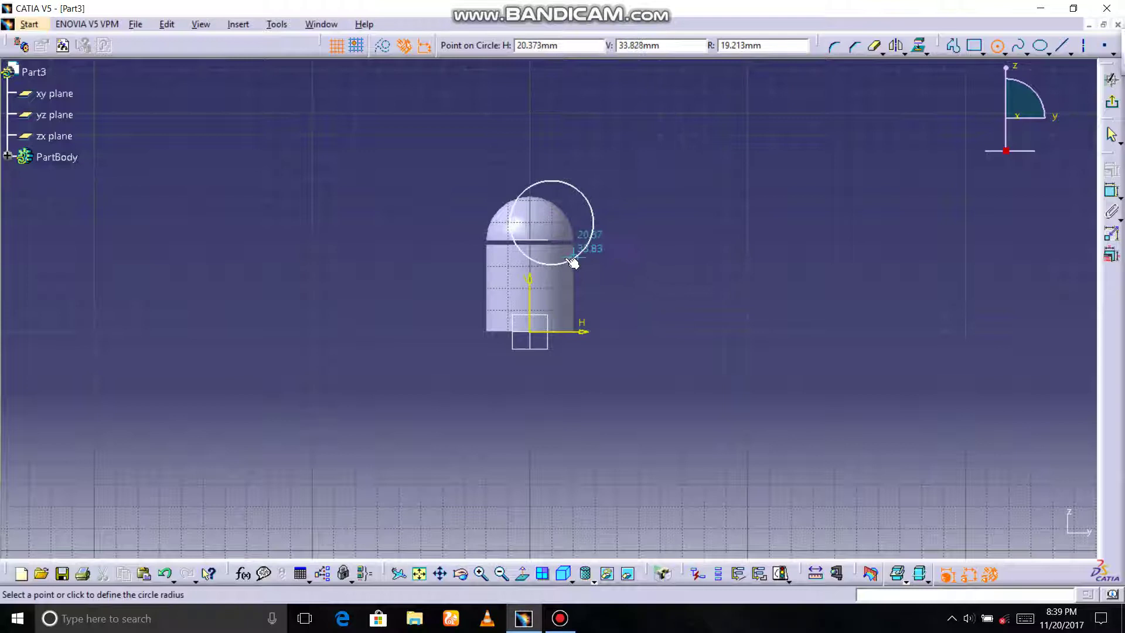
click(560, 217)
click(611, 200)
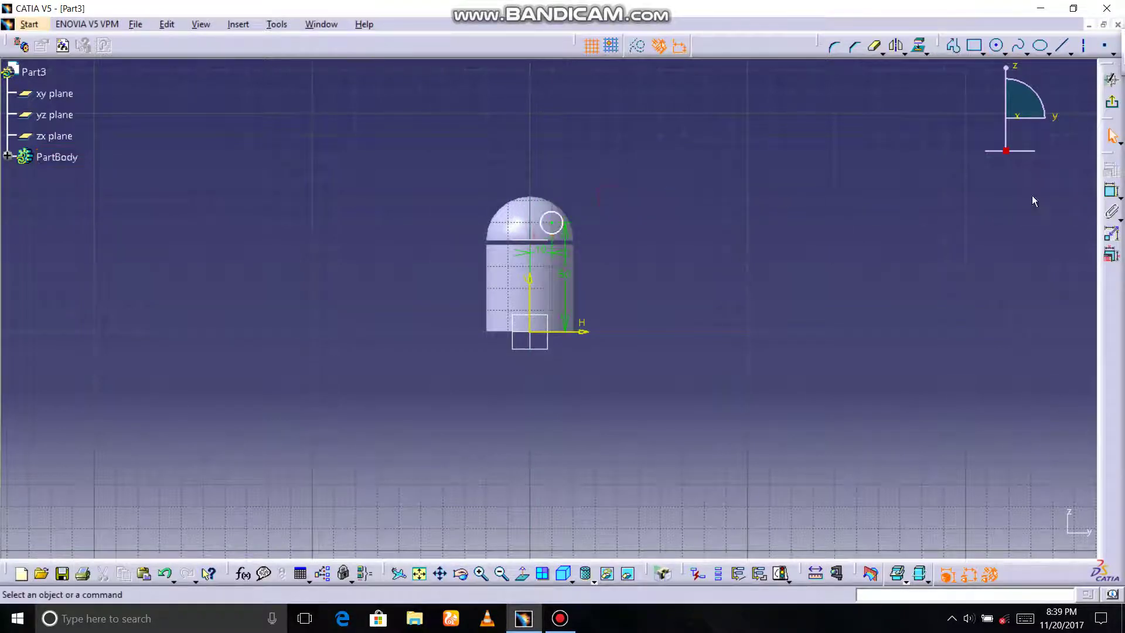
- Constrain the small circle to a 5 mm diameter and exit the sketch
click(1112, 194)
click(560, 217)
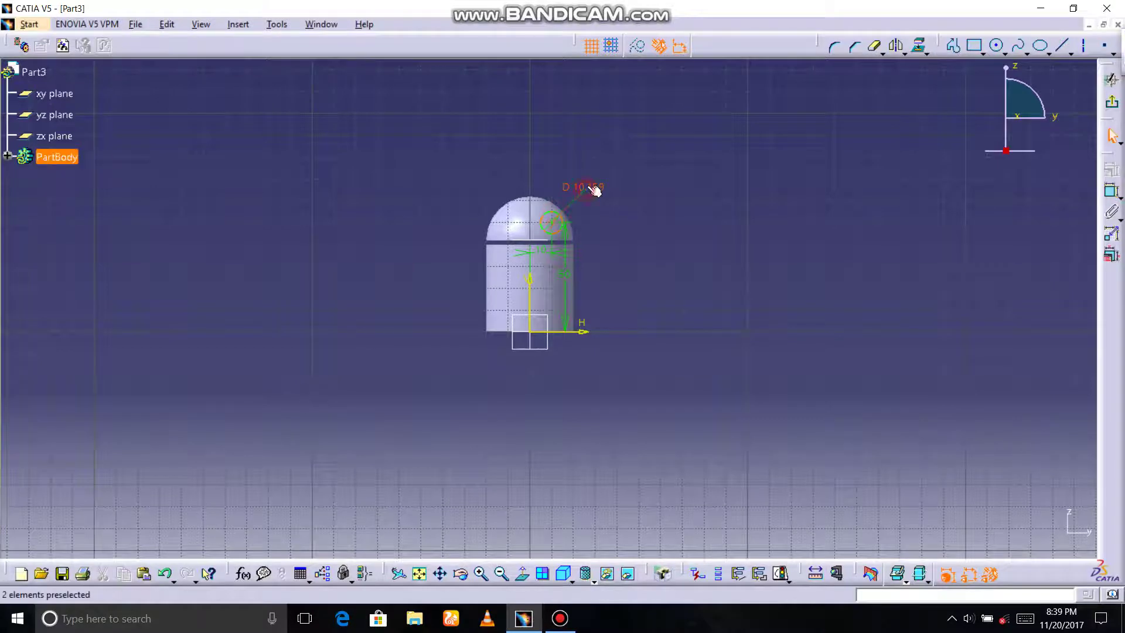
click(593, 189)
double_click(589, 189)
text(5)
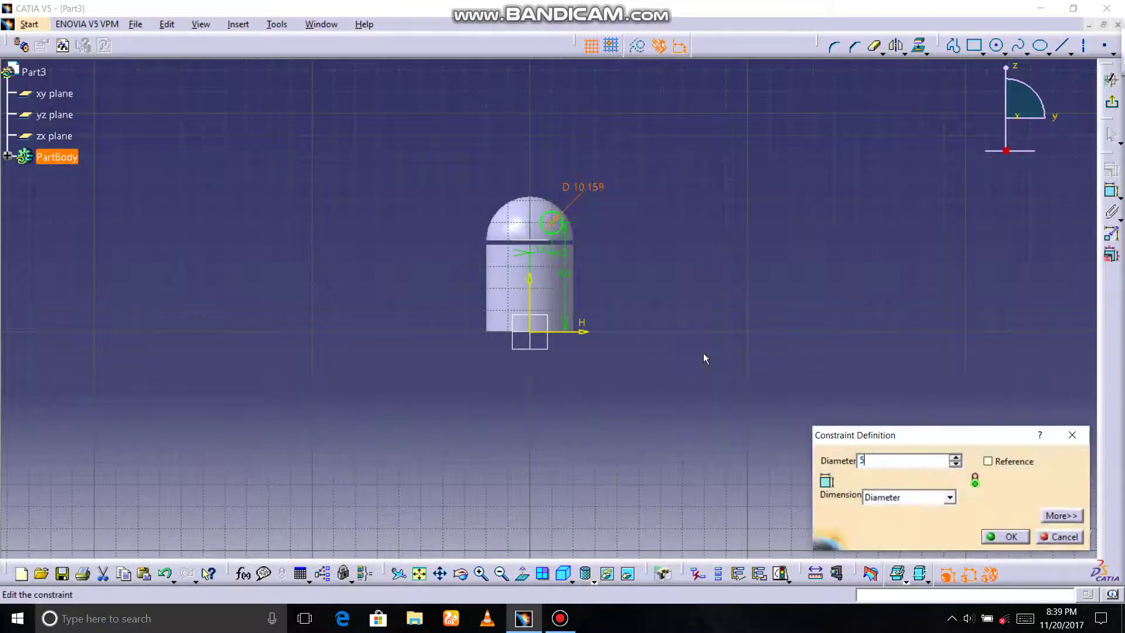
key(Return)
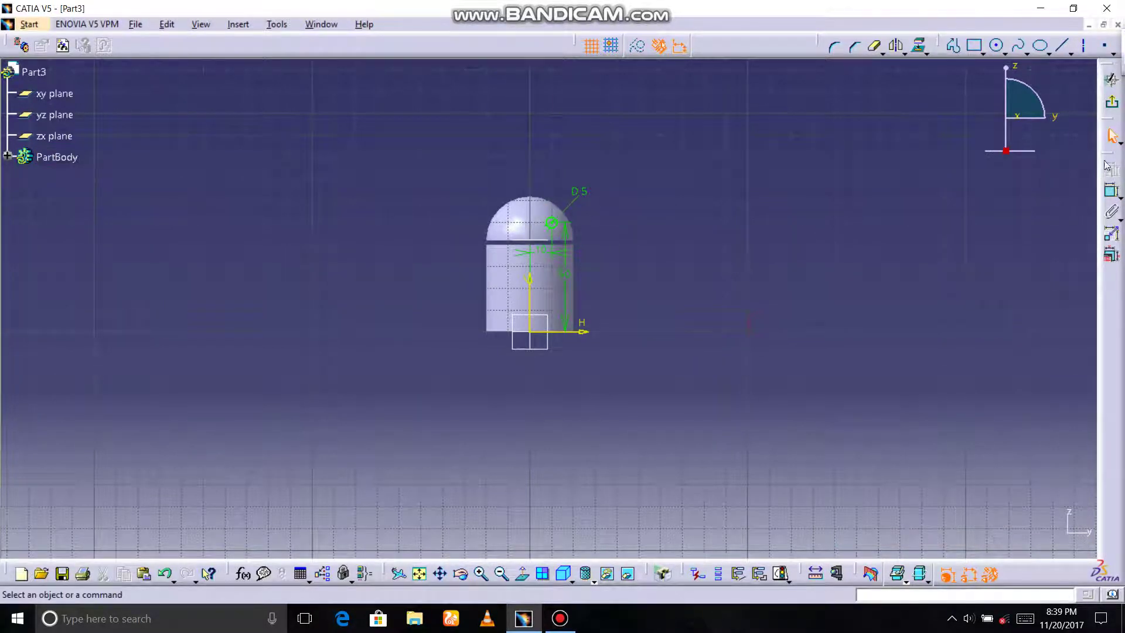
click(1111, 102)
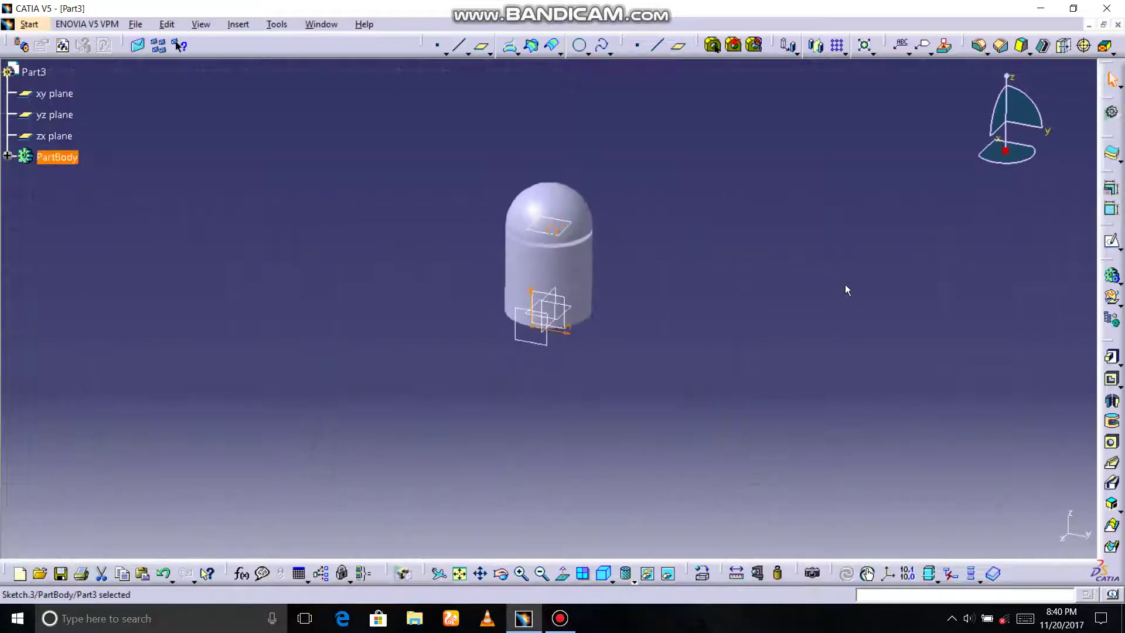
- Pocket Sketch.3 10 mm deep to cut the first eye hole
click(1113, 381)
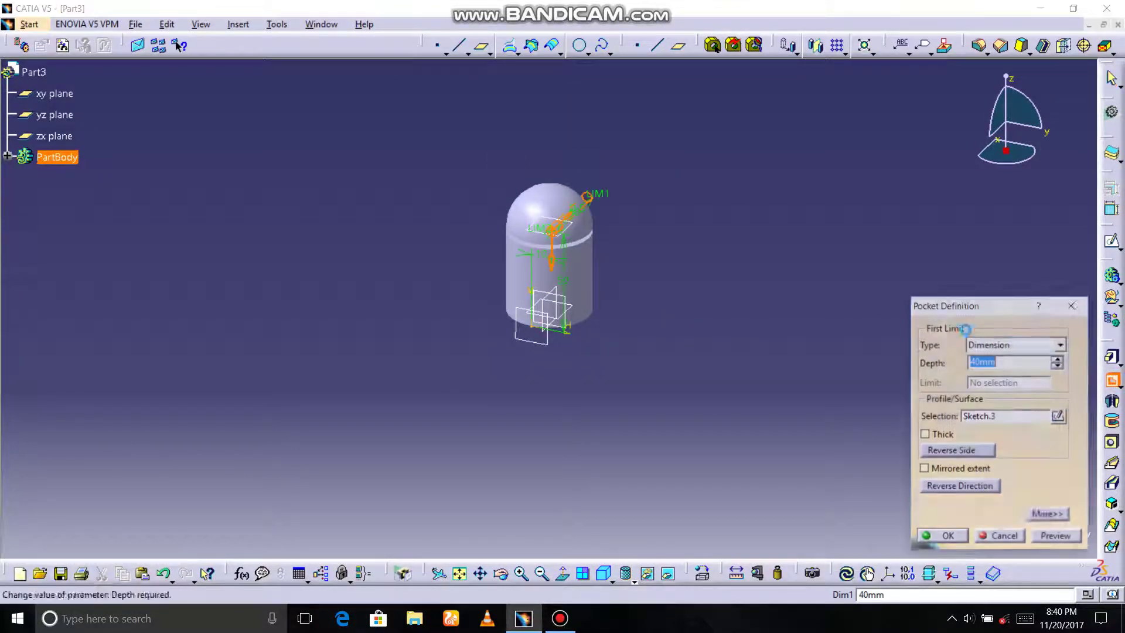
text(1)
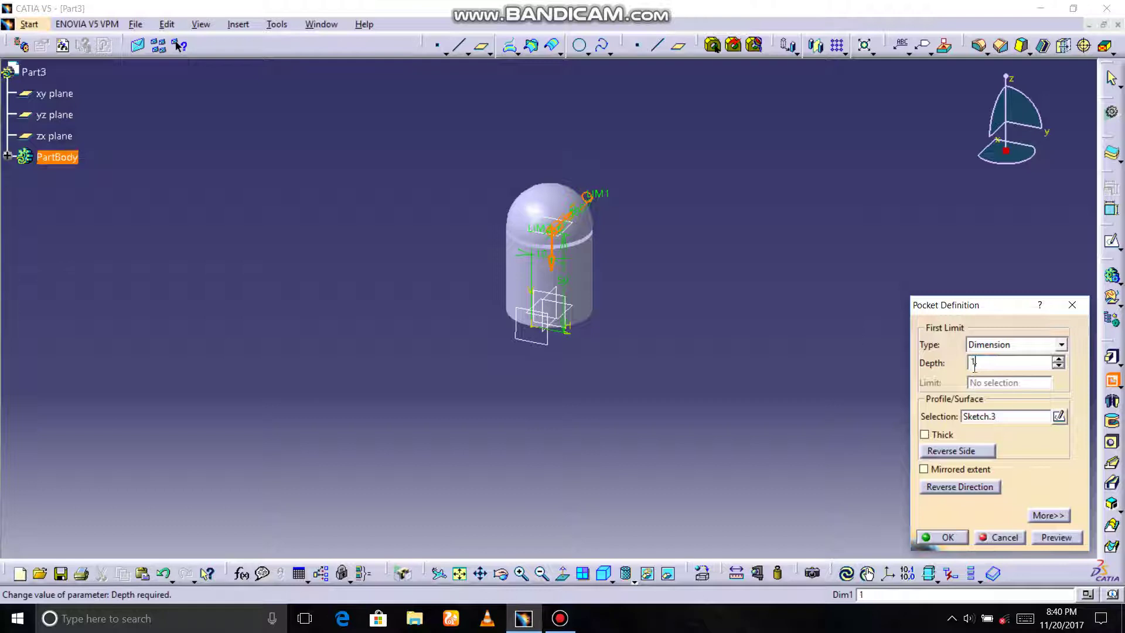
text(0)
click(1036, 536)
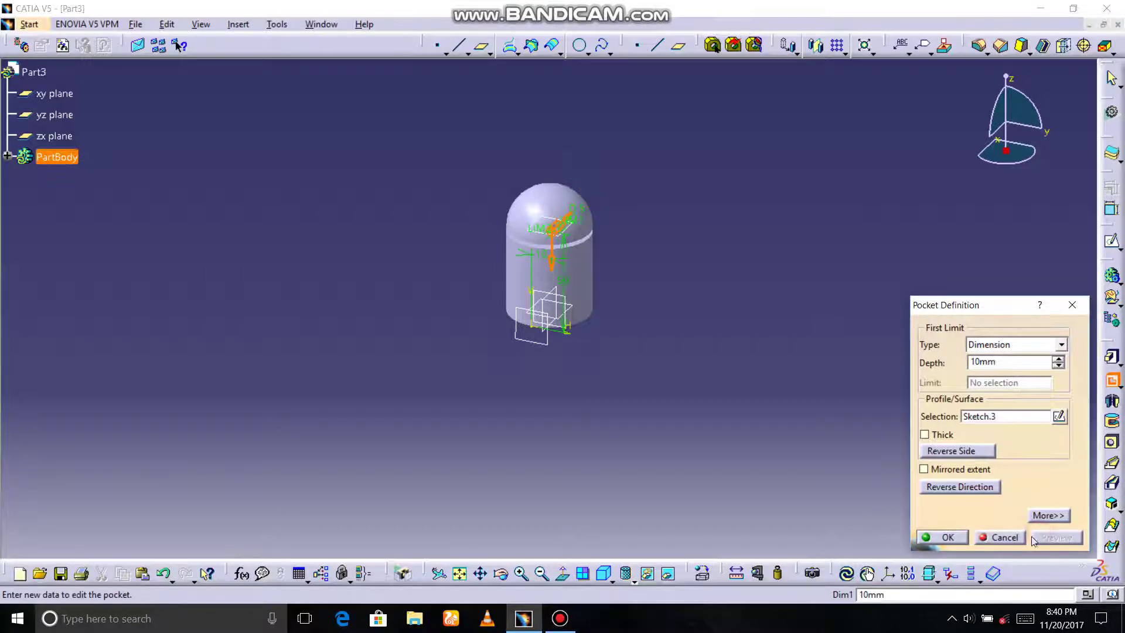
click(946, 537)
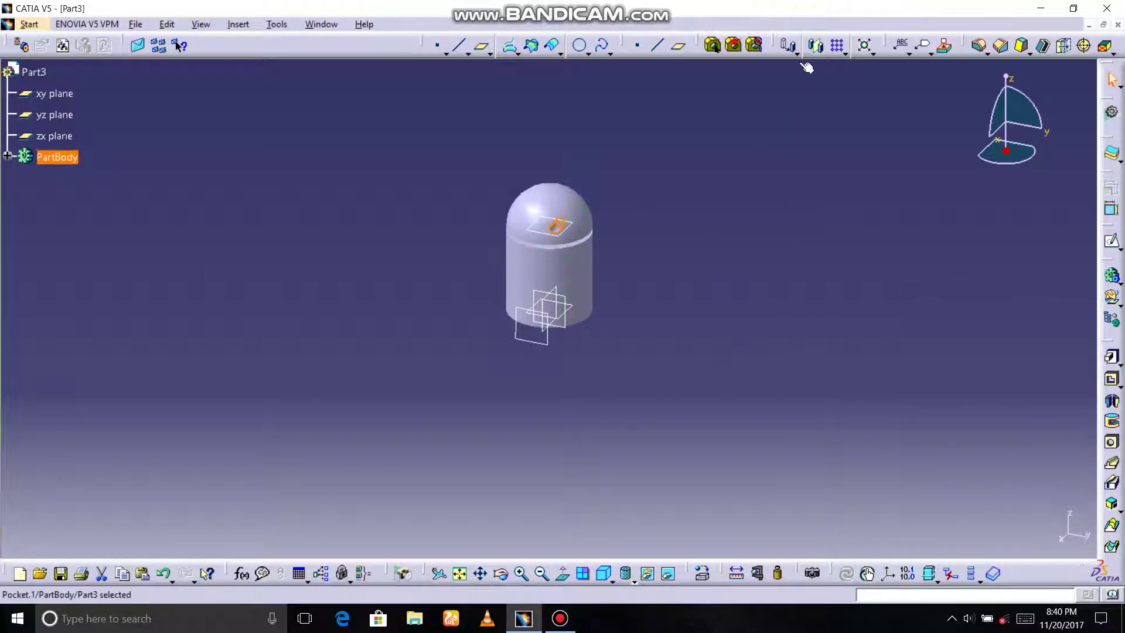
- Mirror the eye hole across the zx plane to make the second eye
click(815, 46)
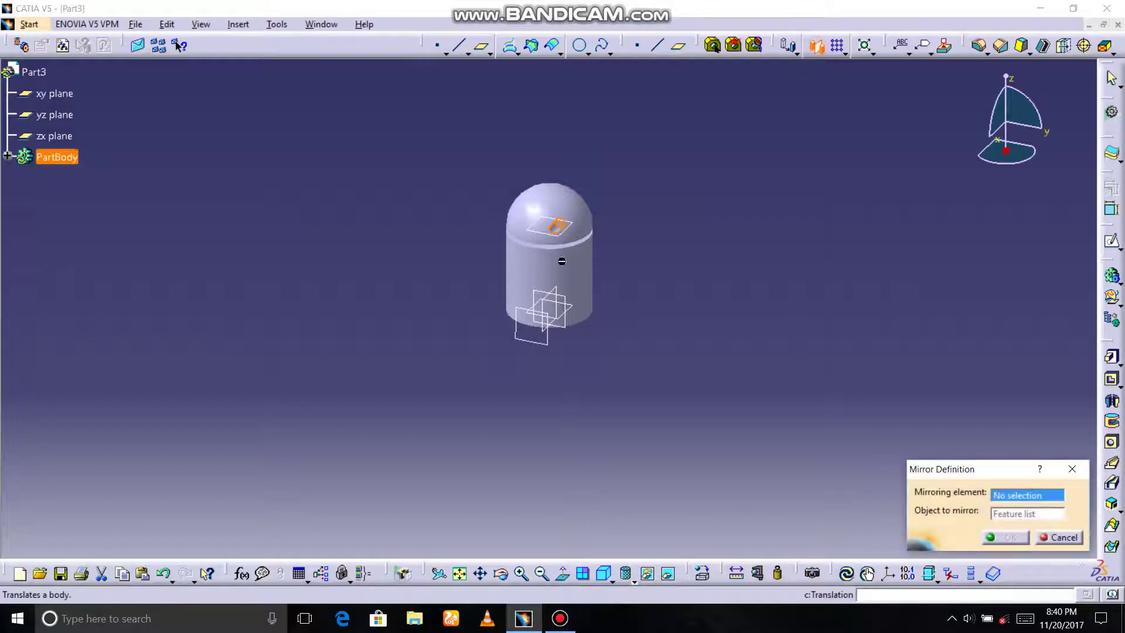
click(563, 302)
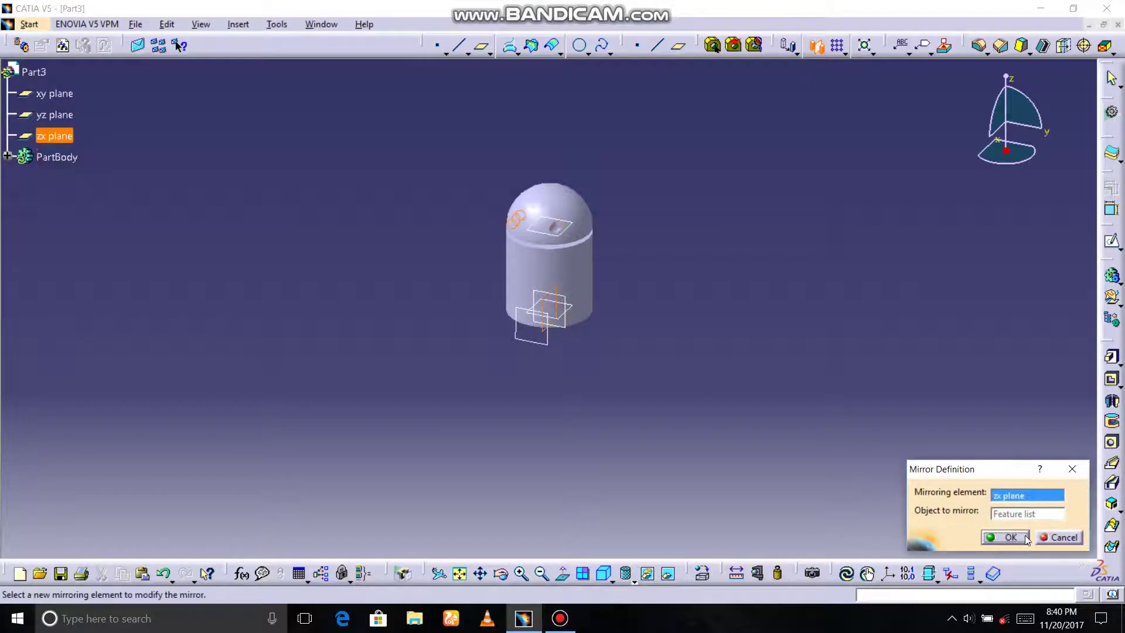
click(1006, 538)
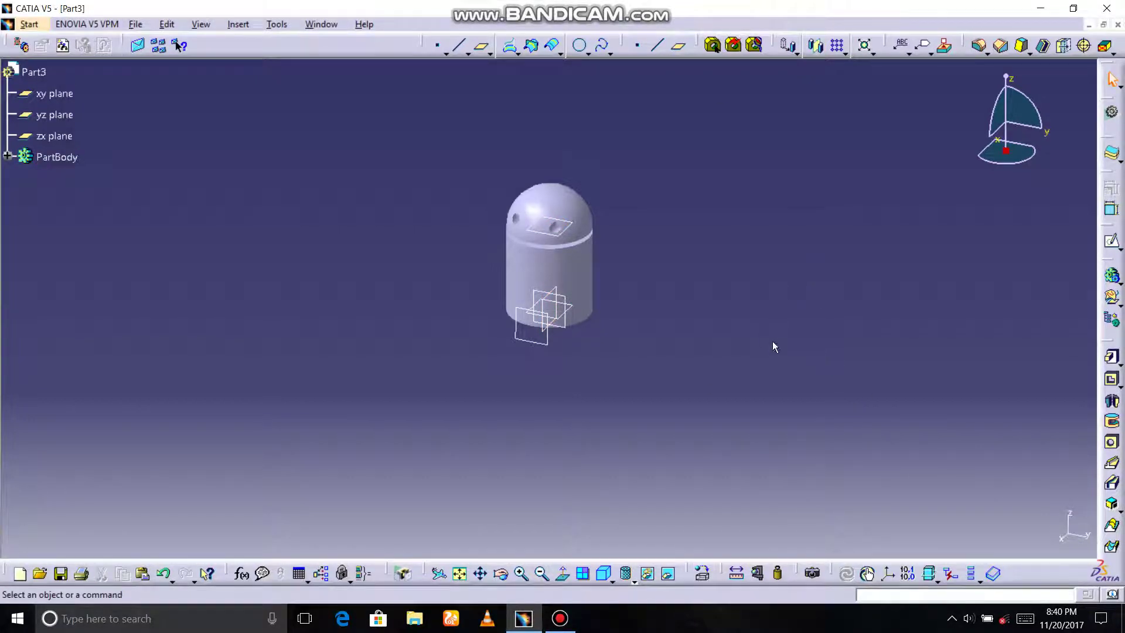
- Sketch on the yz plane a horizontal line starting at H 12, V 55
click(571, 302)
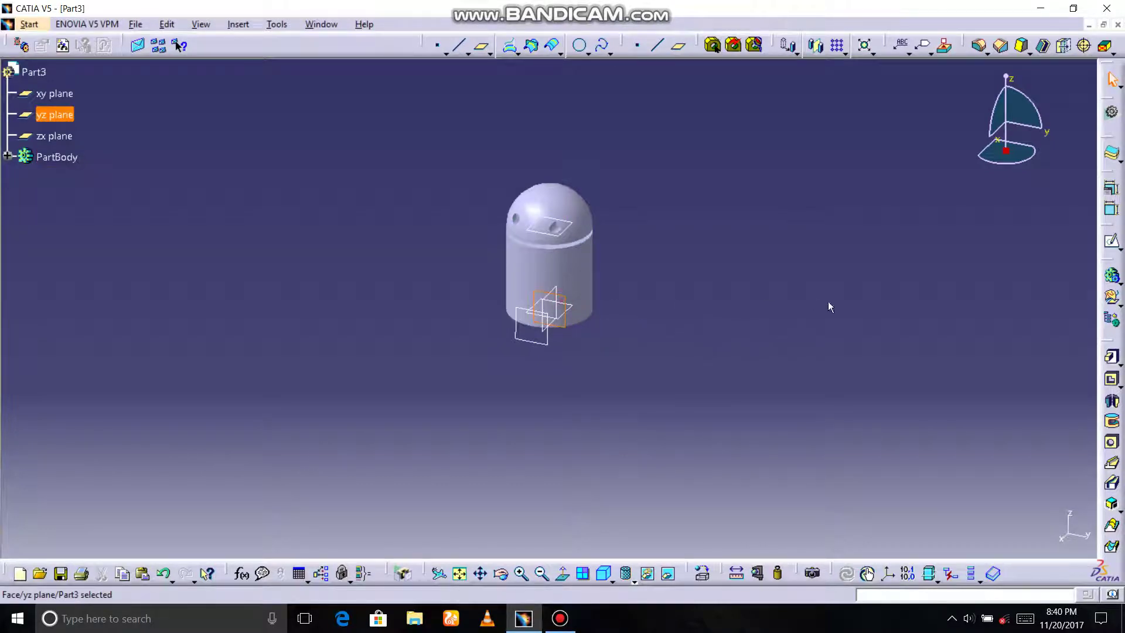
click(179, 46)
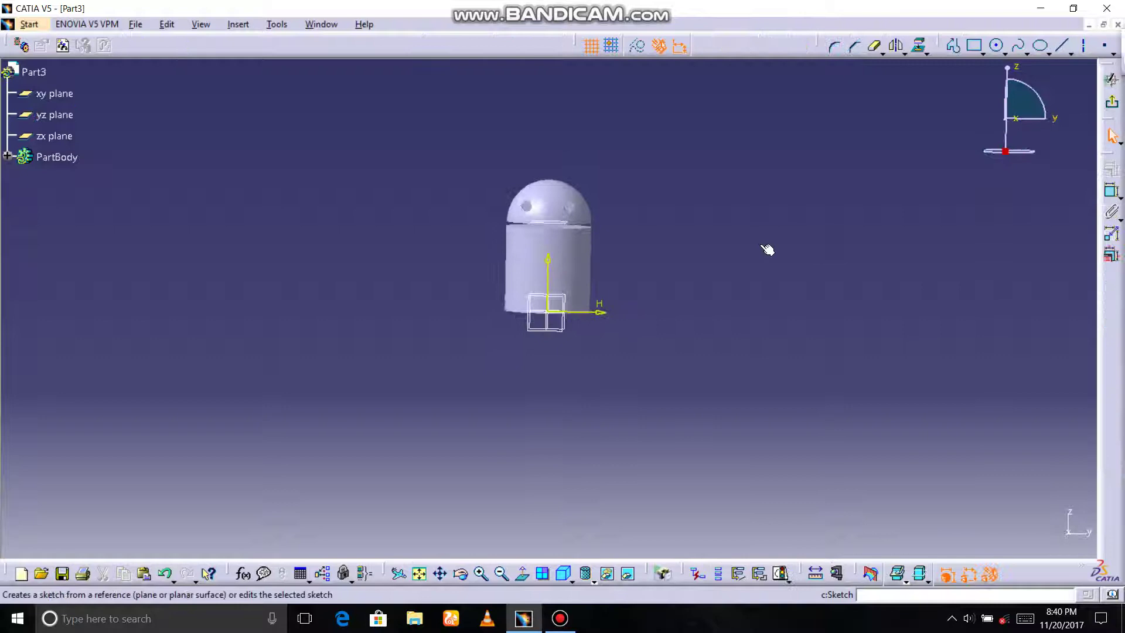
click(1060, 53)
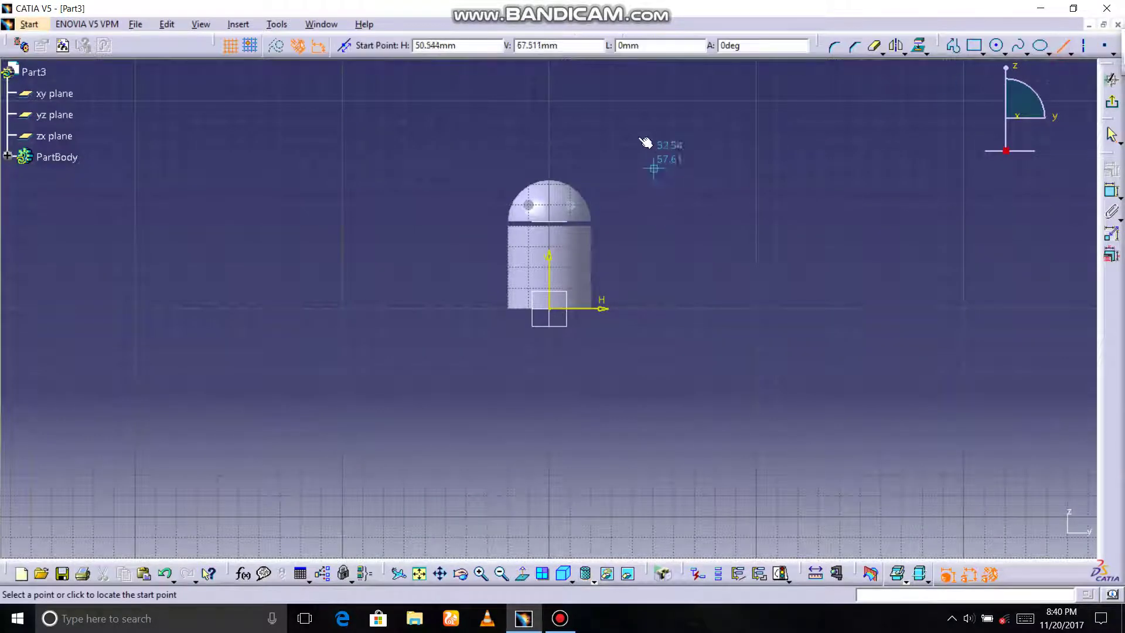
double_click(476, 47)
key(BackSpace)
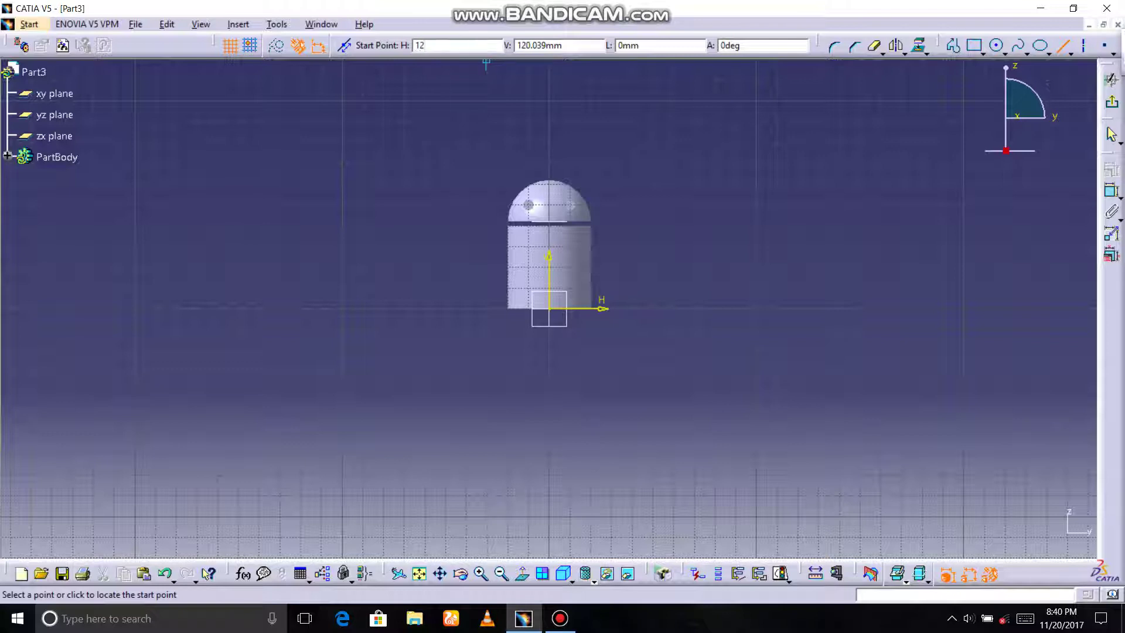
click(475, 46)
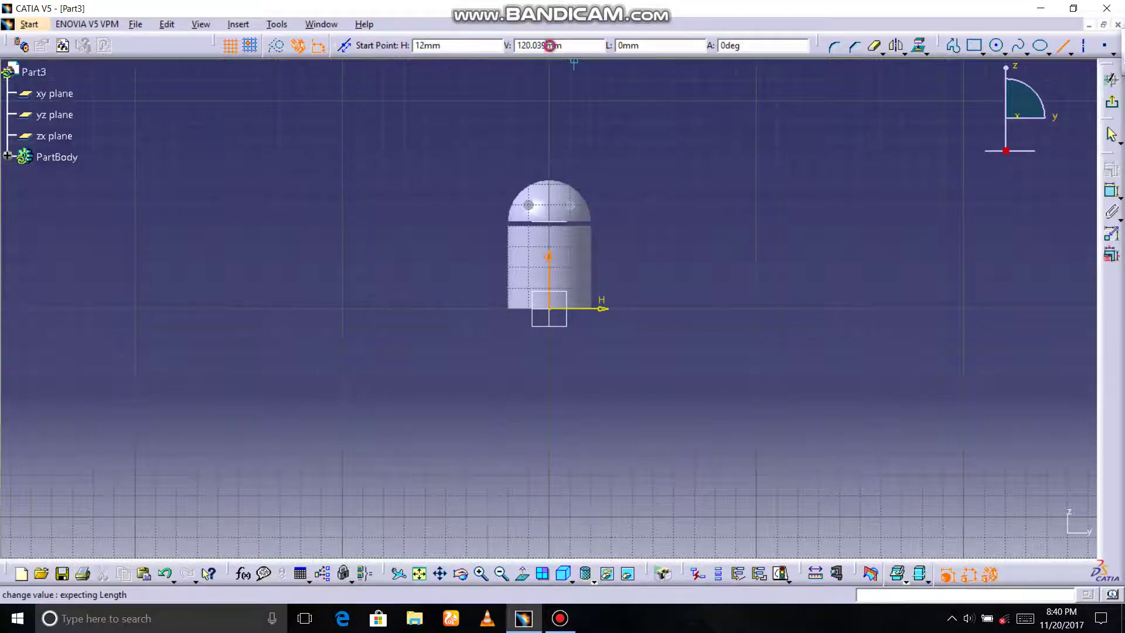
double_click(551, 45)
text(55)
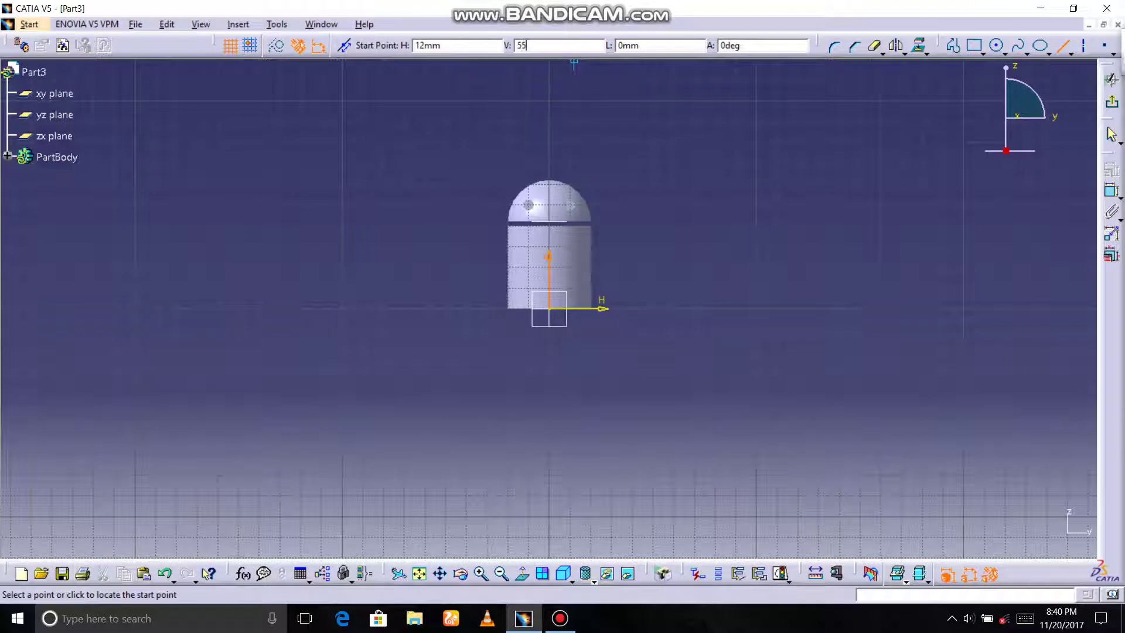
key(Return)
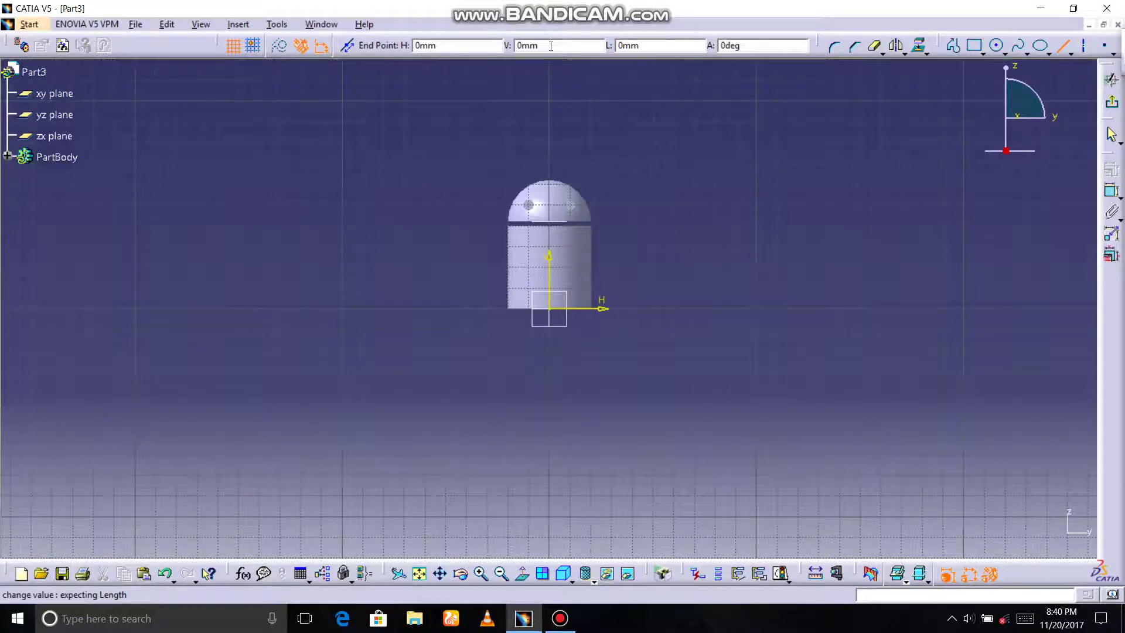
click(618, 194)
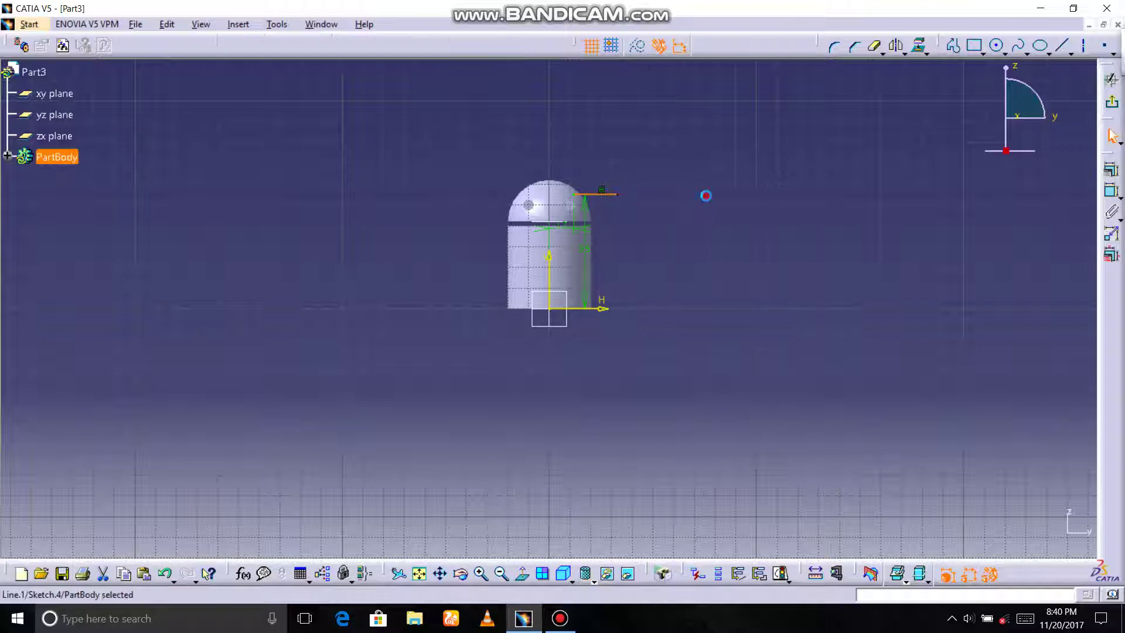
click(706, 196)
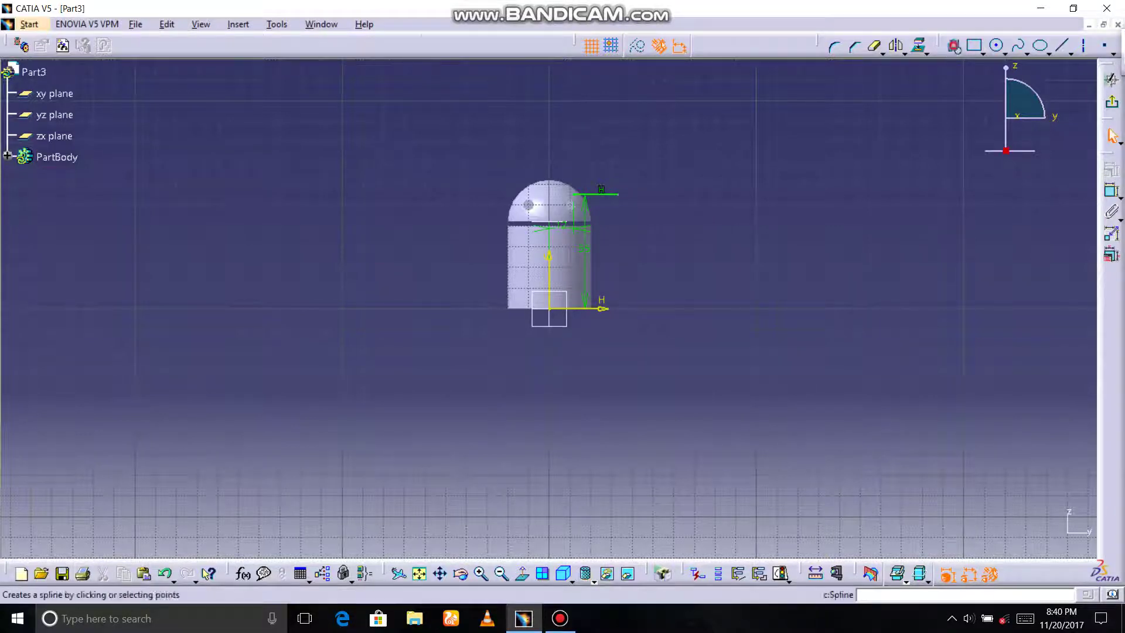
- Draw a closed slanted rectangular antenna profile from the line's end at the head's top-right
click(953, 46)
click(577, 194)
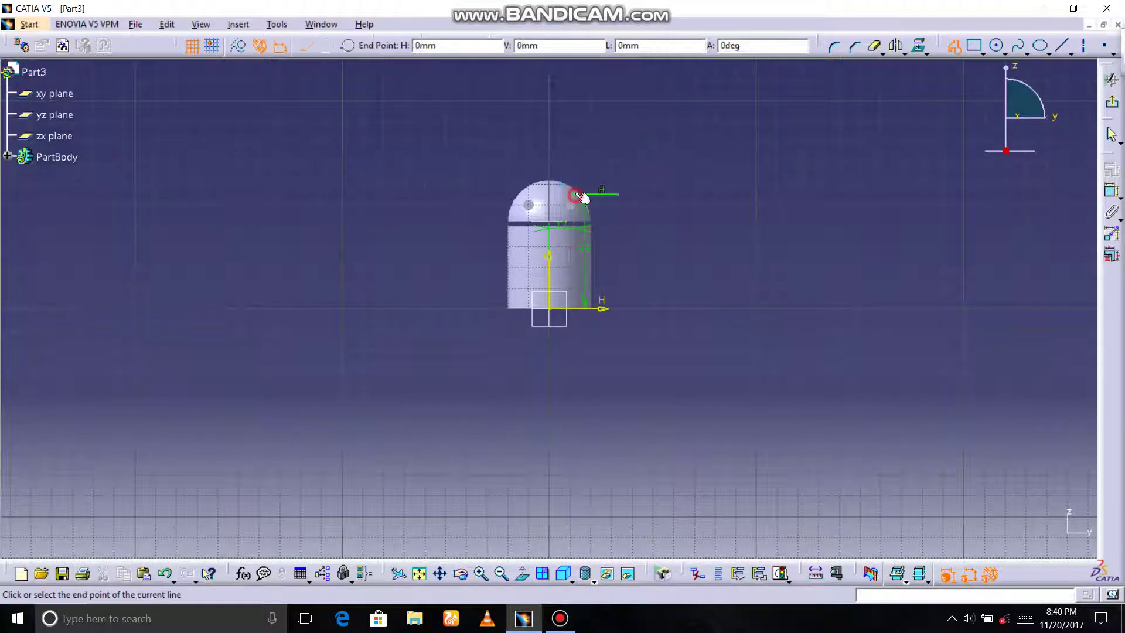
click(627, 160)
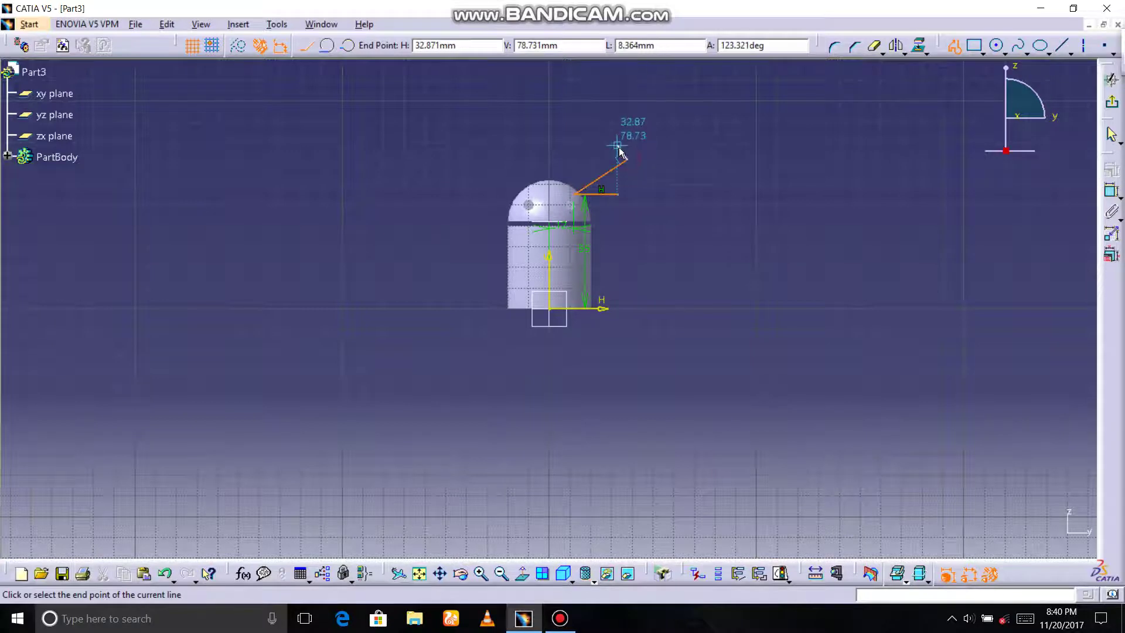
click(618, 146)
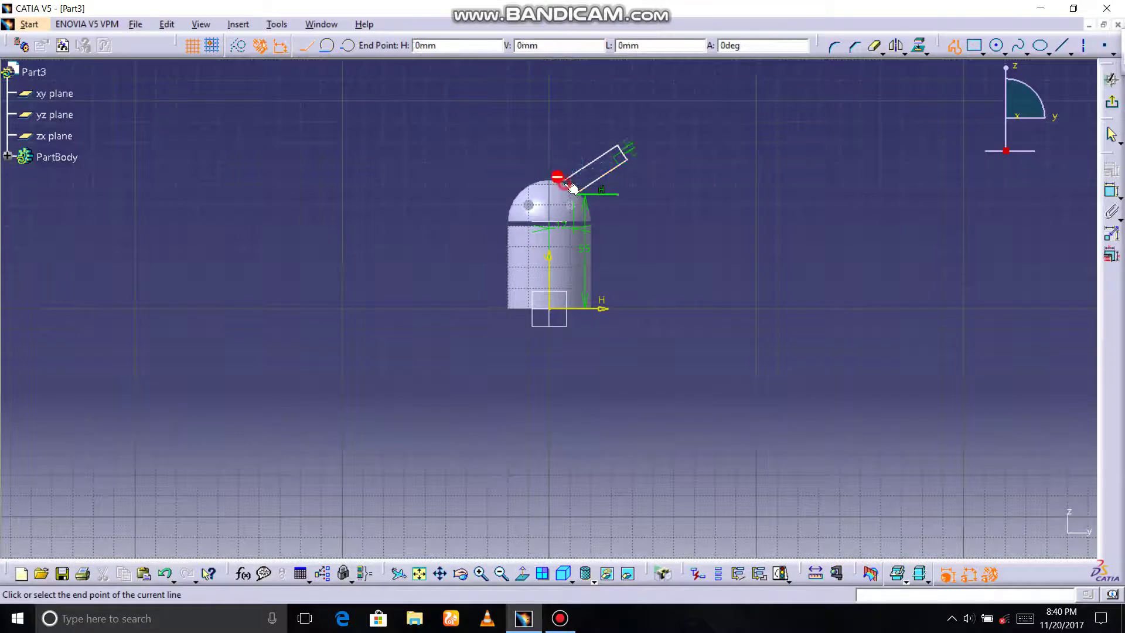
click(578, 194)
click(579, 195)
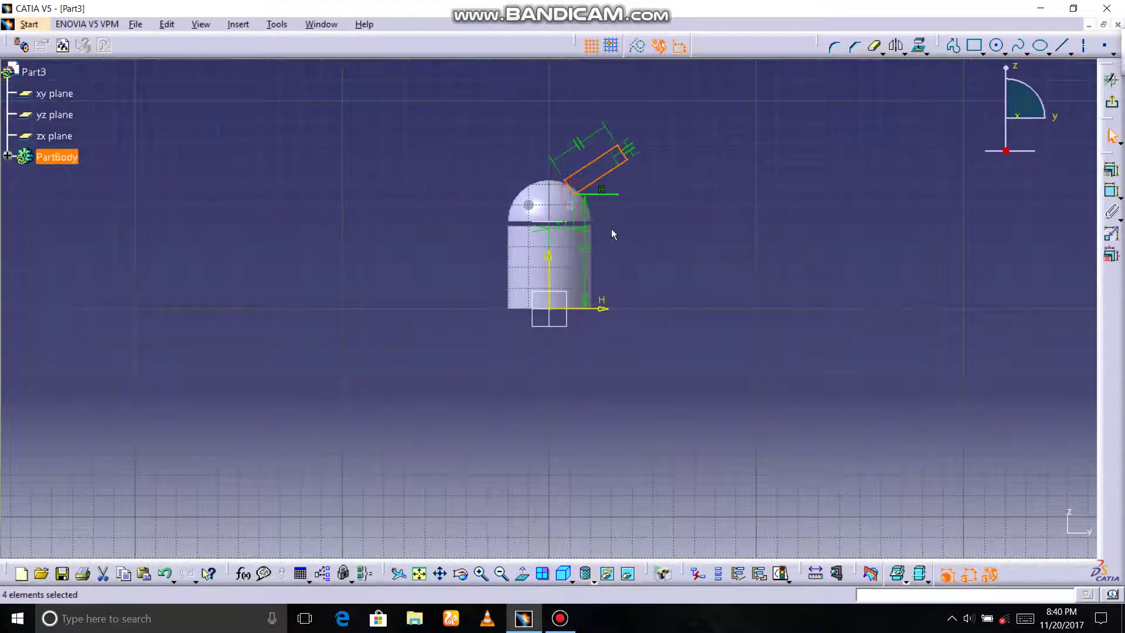
click(480, 574)
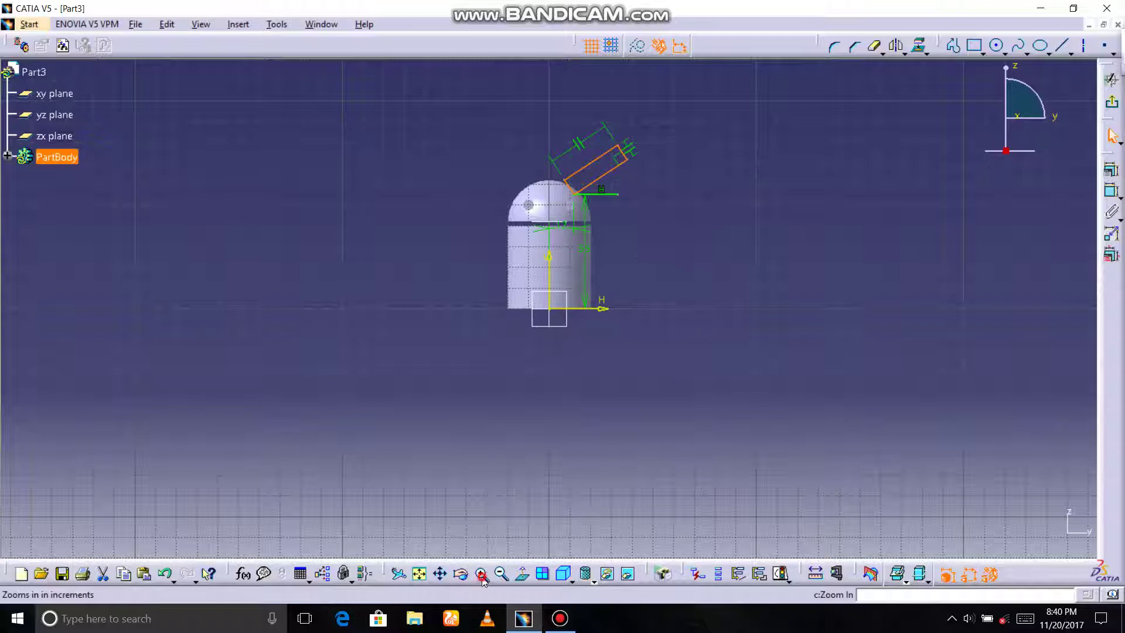
- Dimension the antenna's lower edge to the horizontal line as 16 mm
middle_drag(754, 172, 704, 326)
click(704, 325)
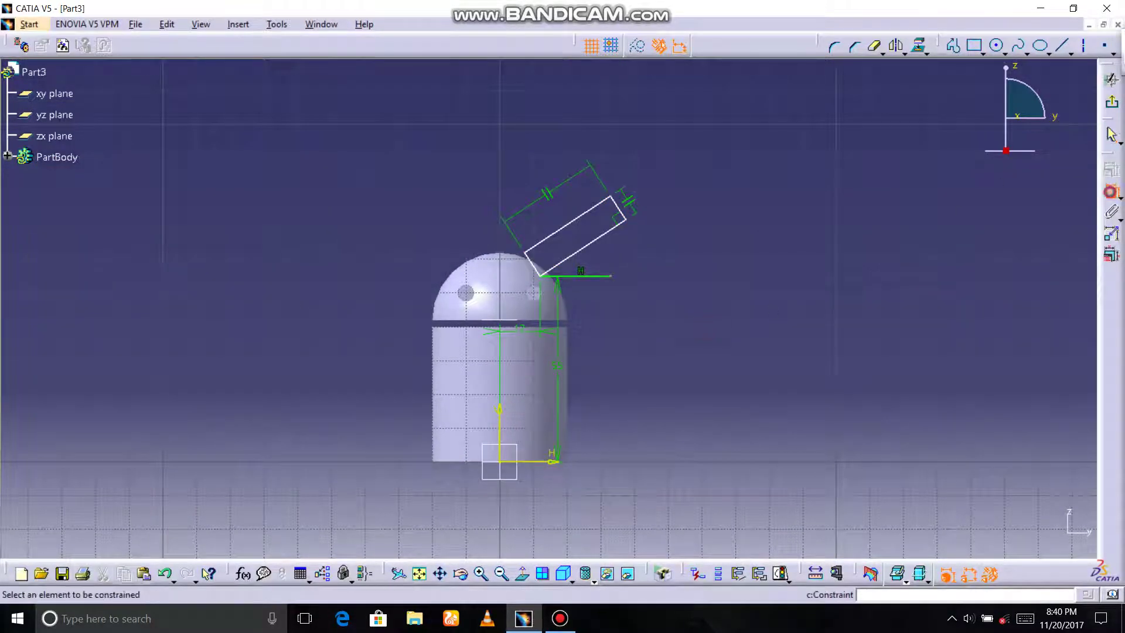
click(1106, 193)
click(601, 244)
click(600, 274)
double_click(600, 262)
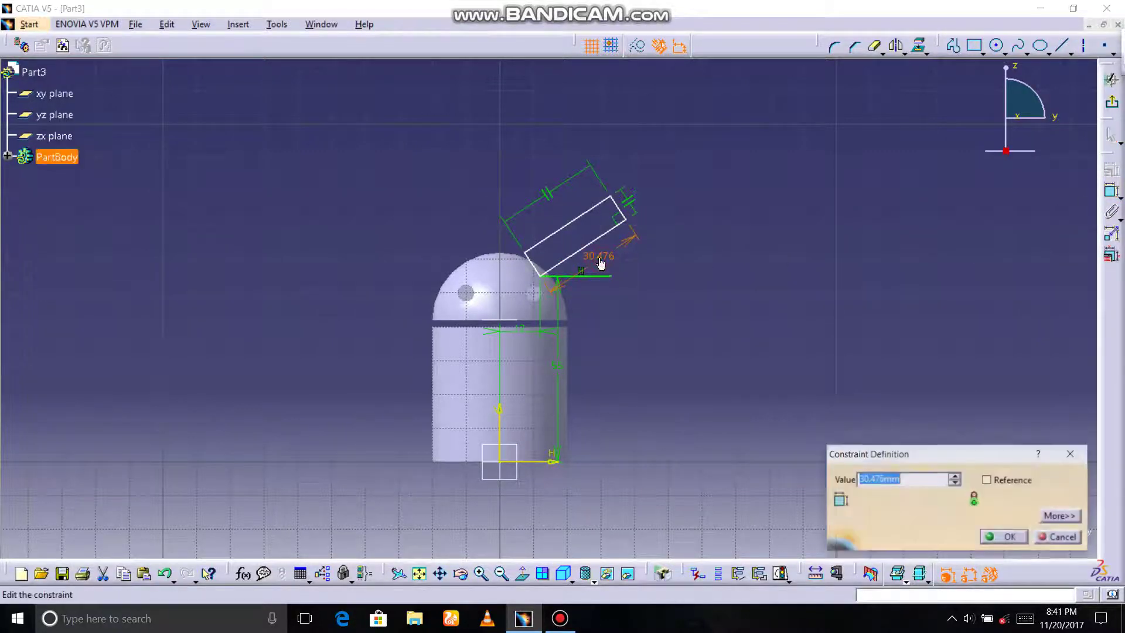
text(1)
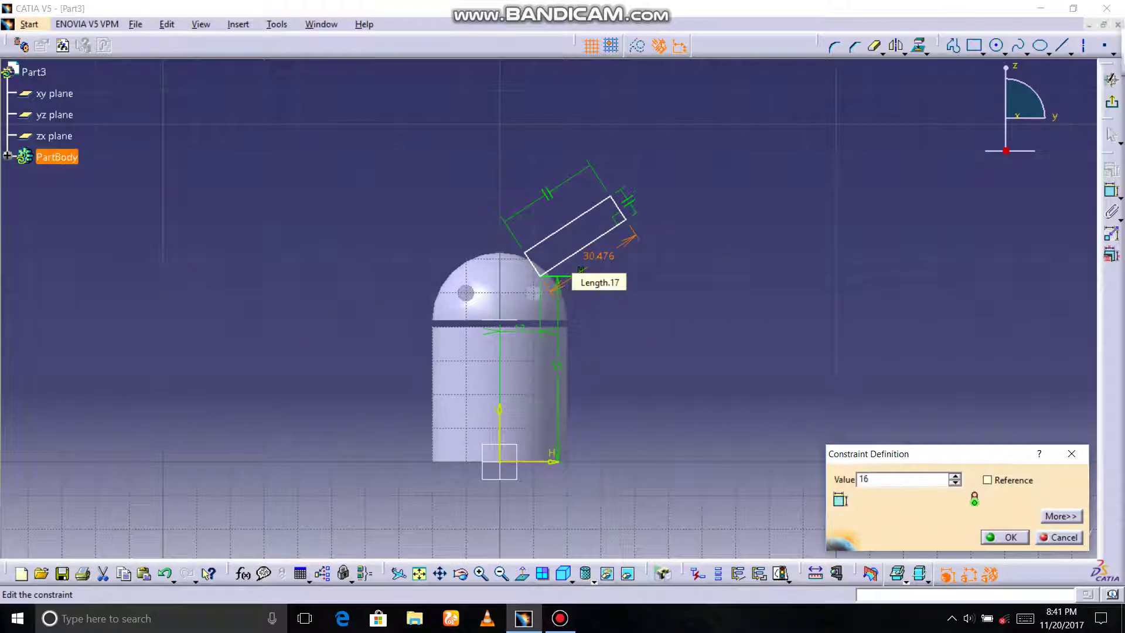
key(Return)
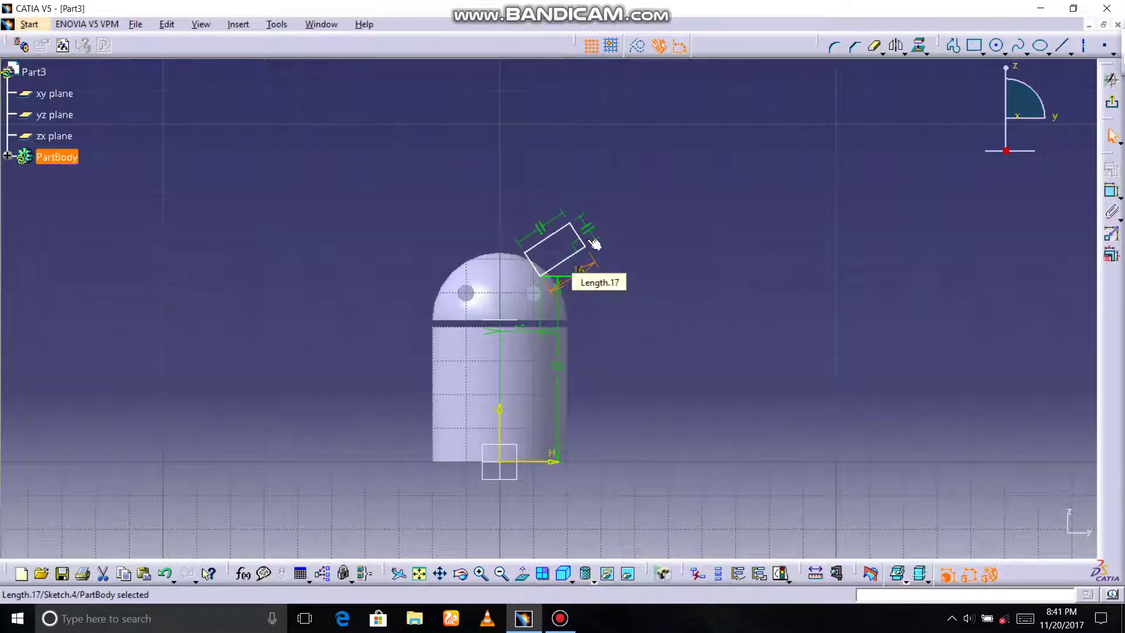
- Dimension the antenna's short end edge and reduce it to narrow the bar
click(578, 236)
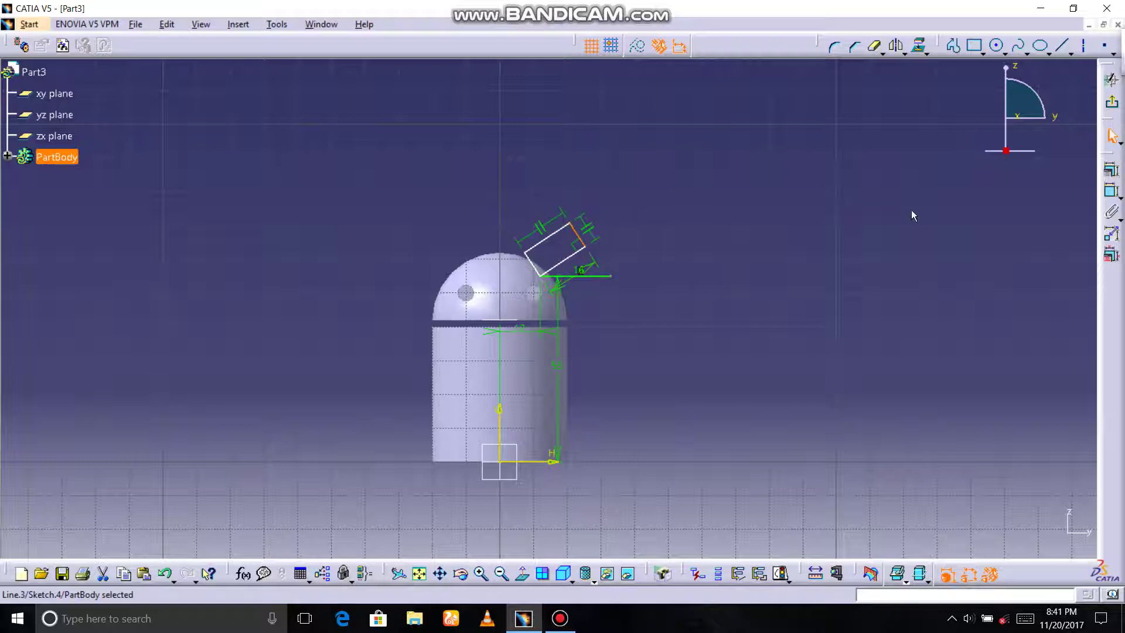
click(1111, 190)
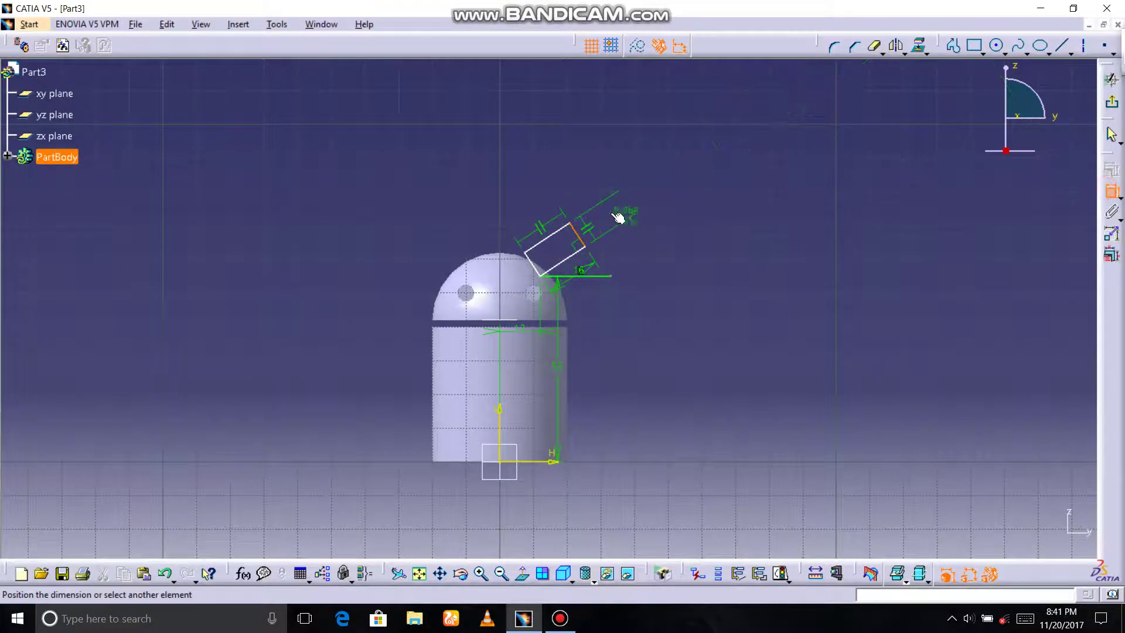
click(609, 212)
double_click(608, 212)
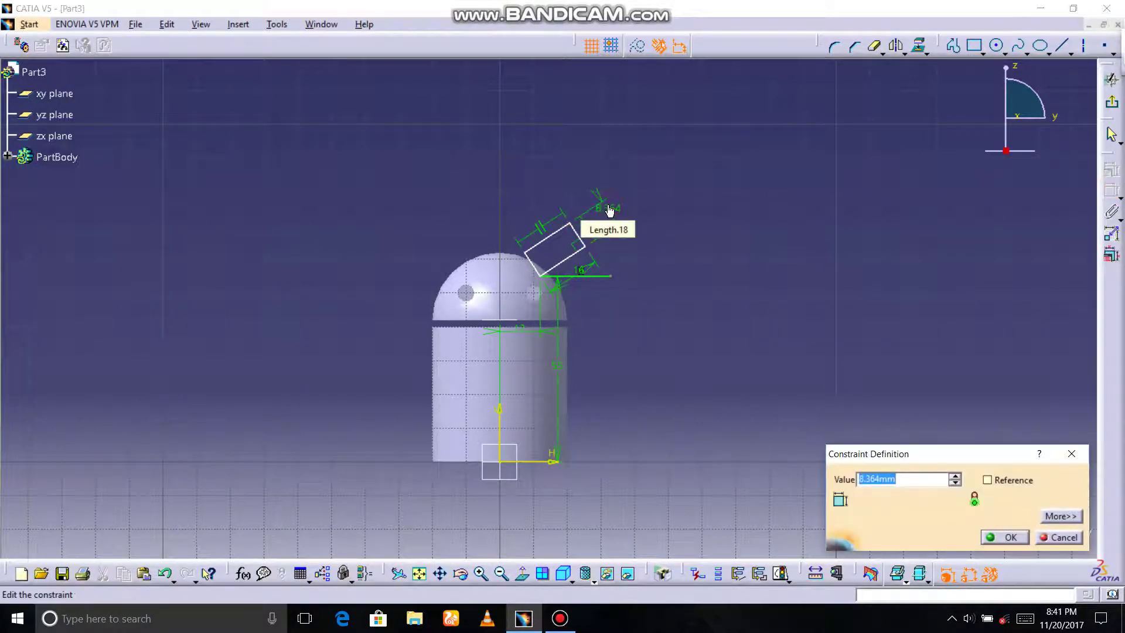
text(1.5mm)
key(Return)
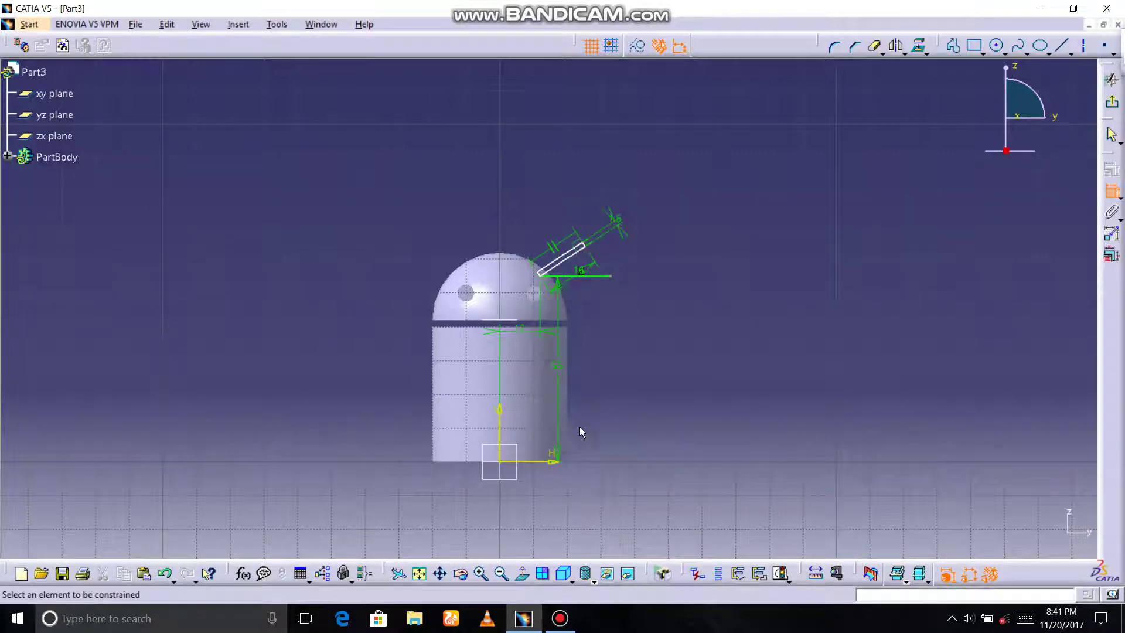
click(482, 574)
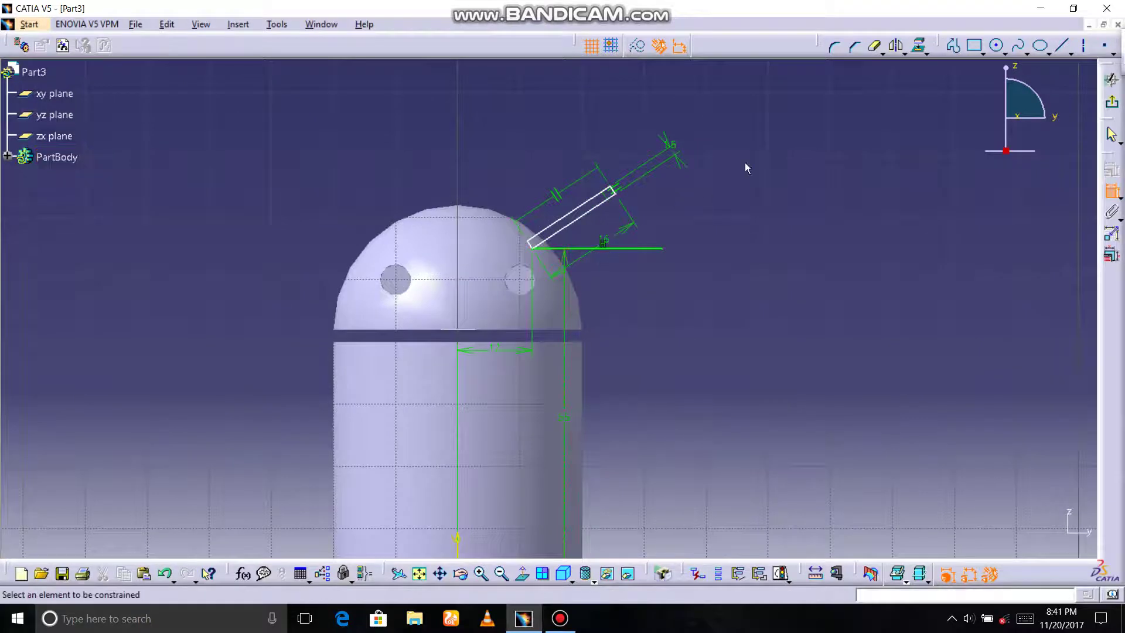
click(481, 574)
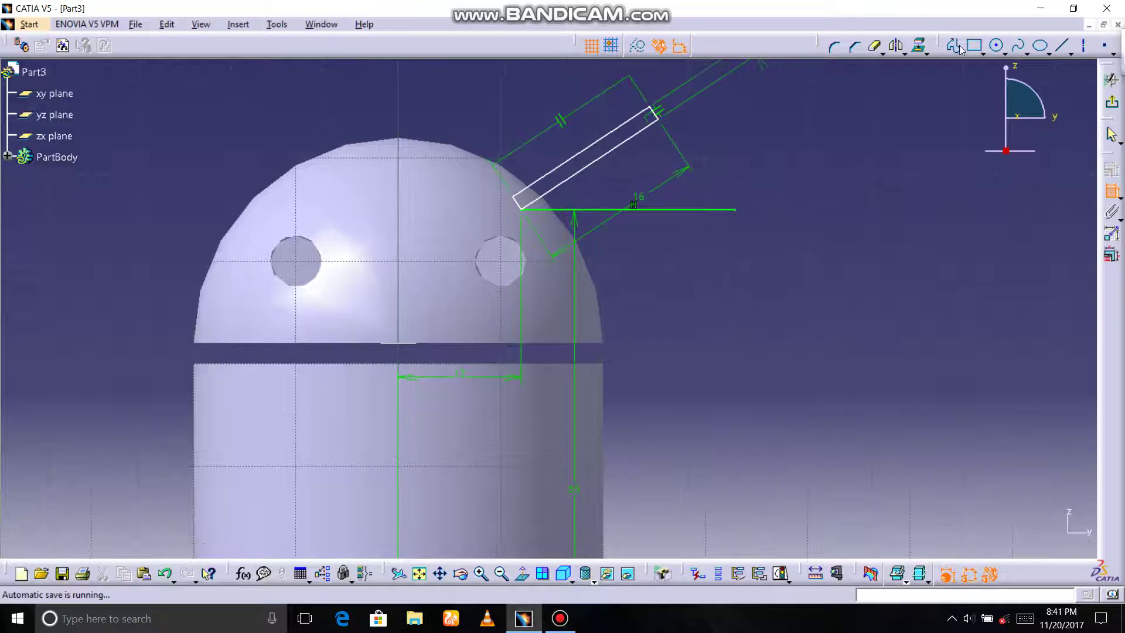
- Draw a small circle at the bar's top corner and a line from its centre outward
key(Escape)
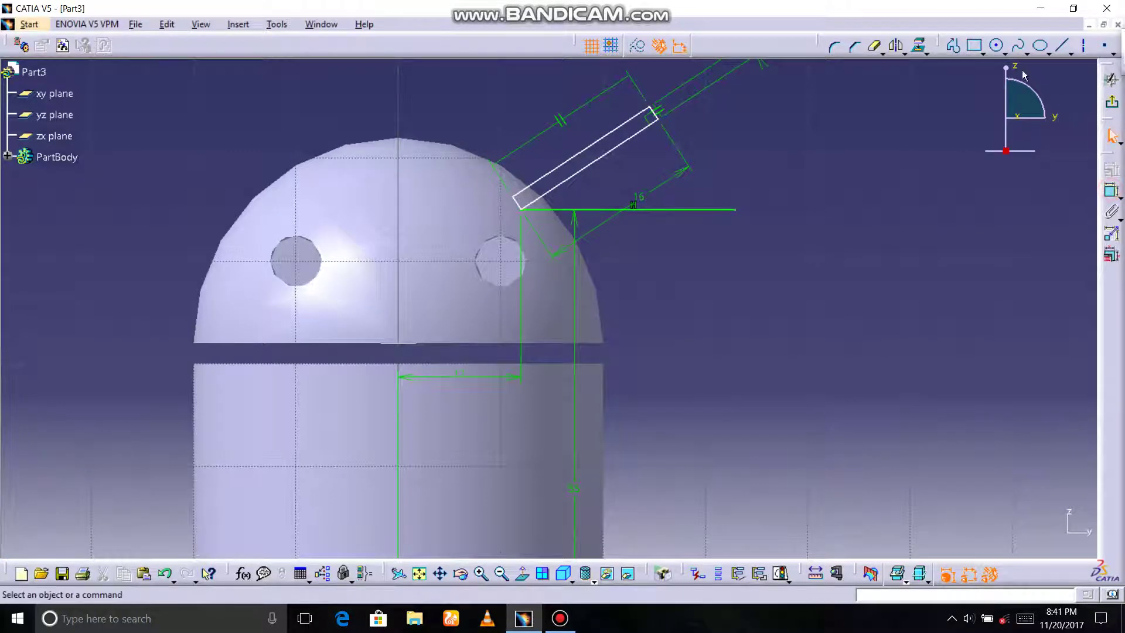
click(997, 45)
click(652, 107)
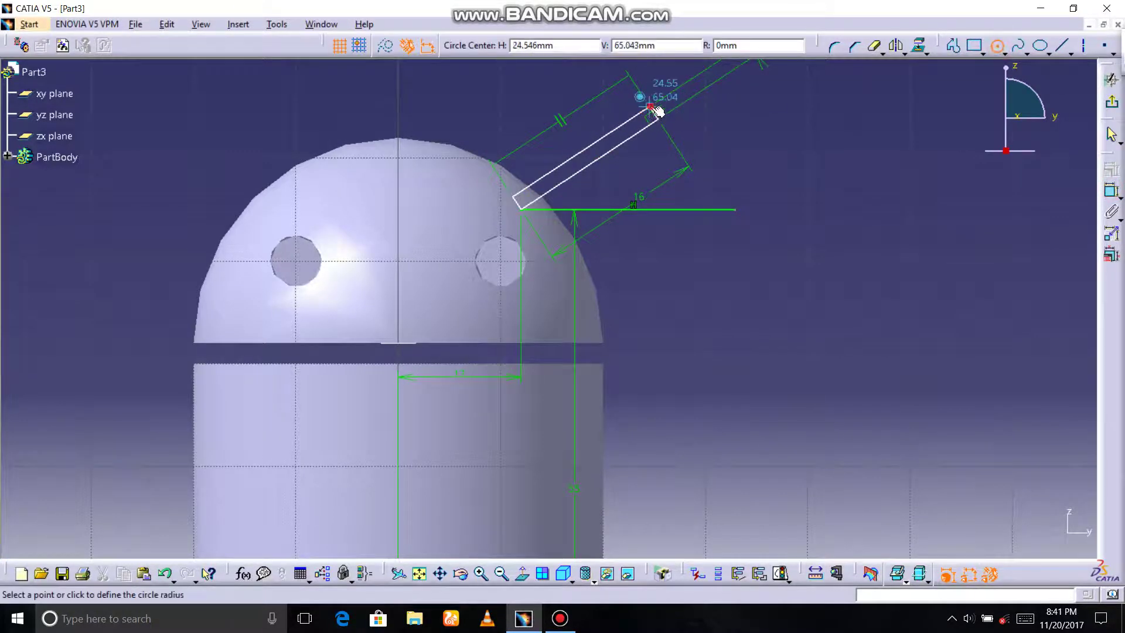
click(664, 112)
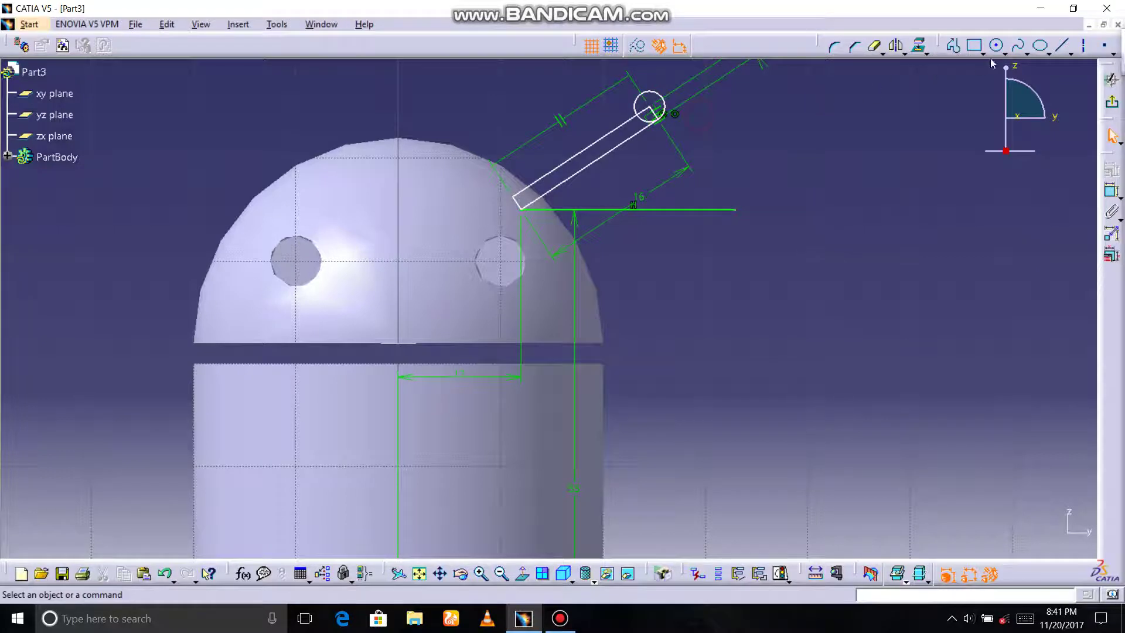
click(1063, 45)
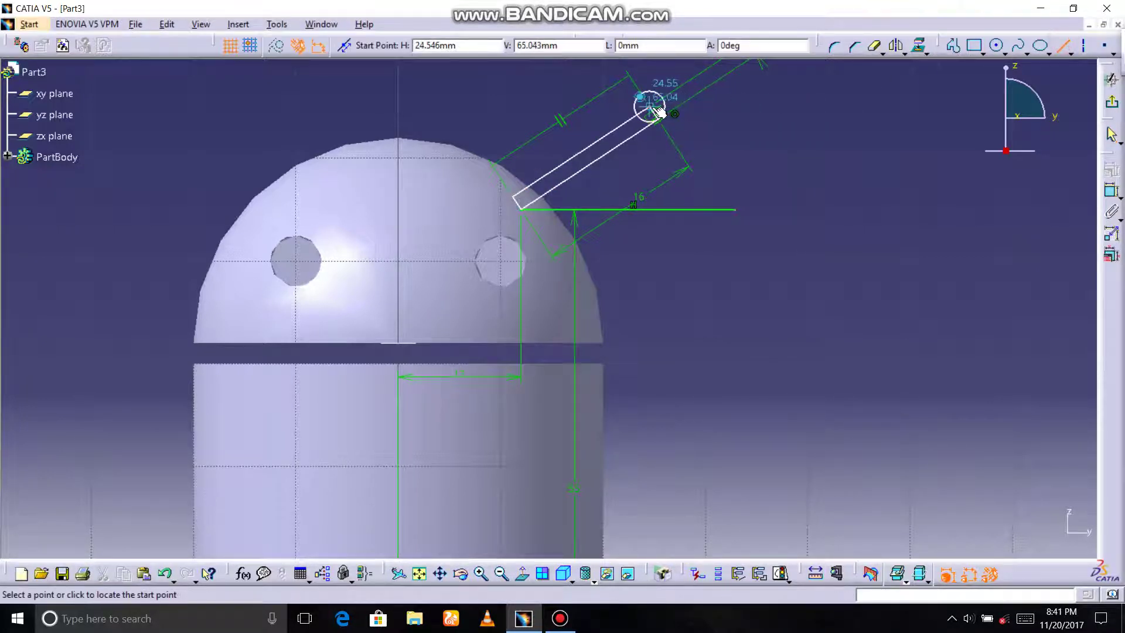
click(650, 107)
click(687, 85)
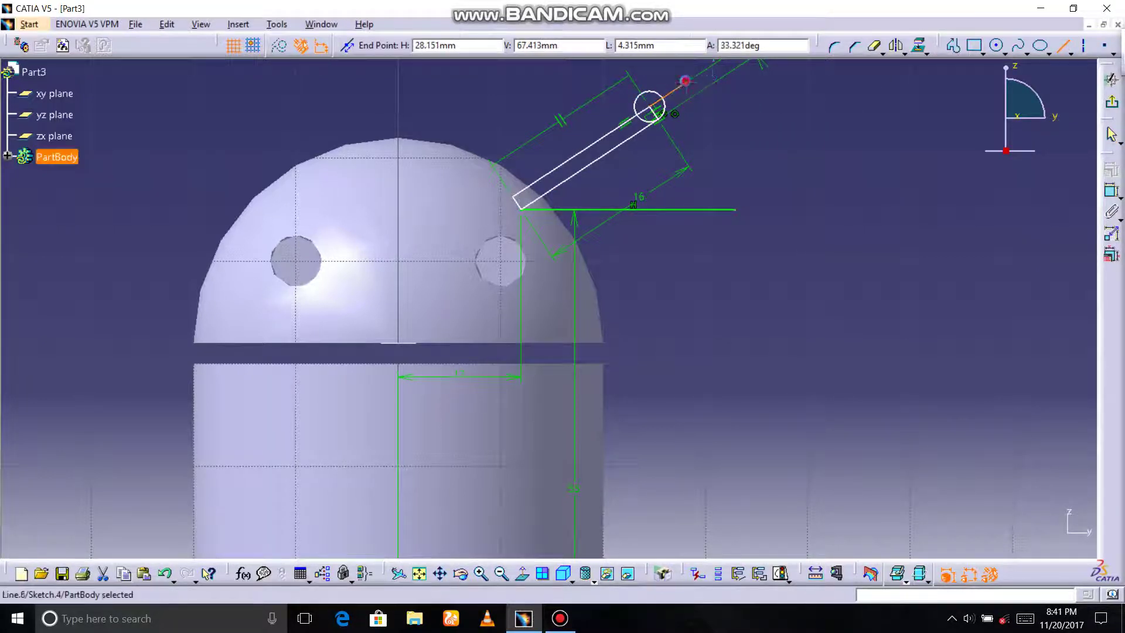
- Trim the circle into a rounded arc cap, accepting the length-to-distance conversion
click(874, 45)
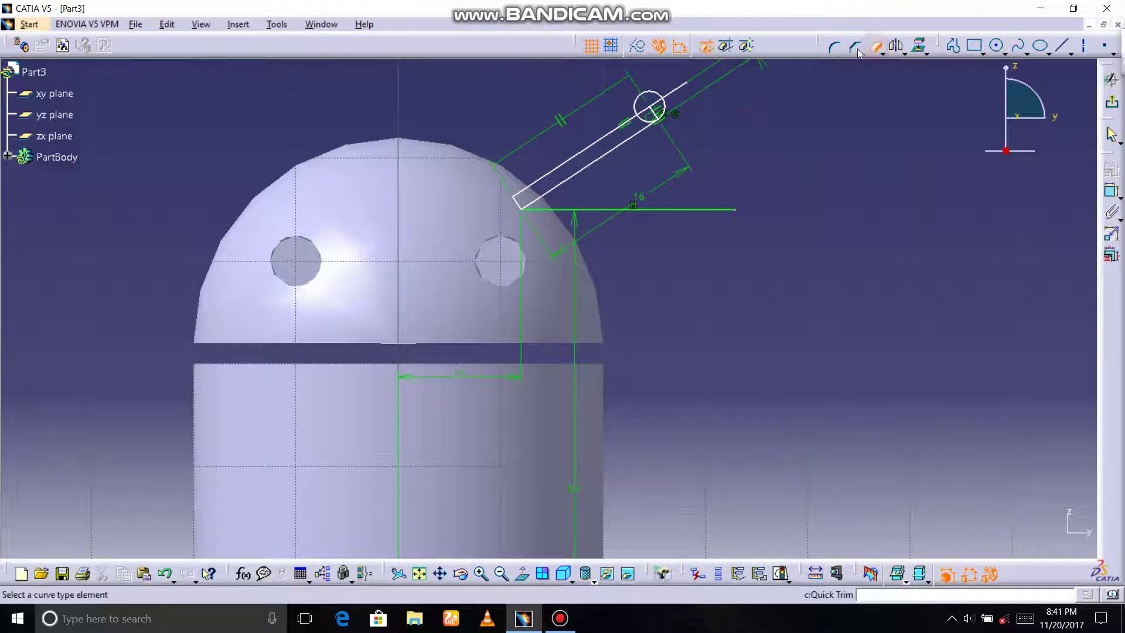
click(657, 95)
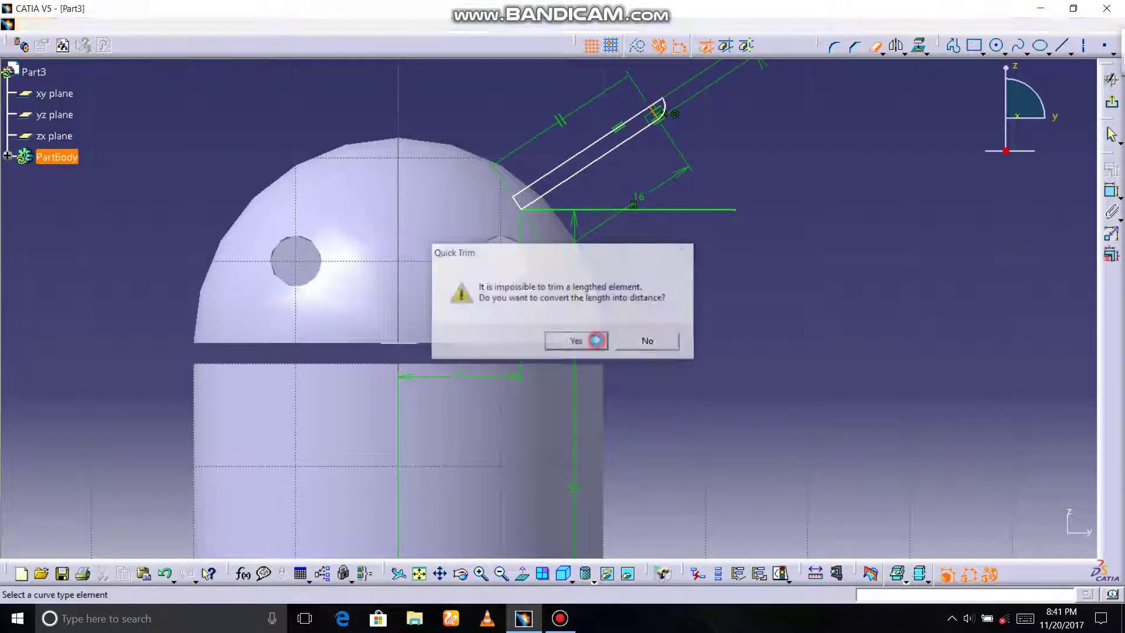
click(596, 341)
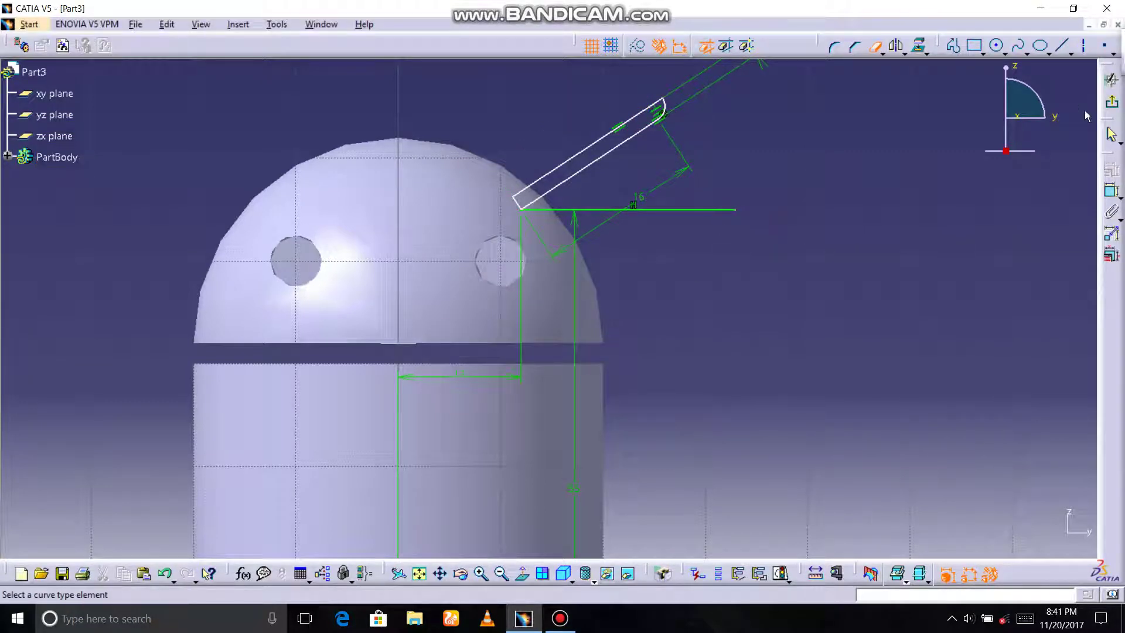
click(1109, 193)
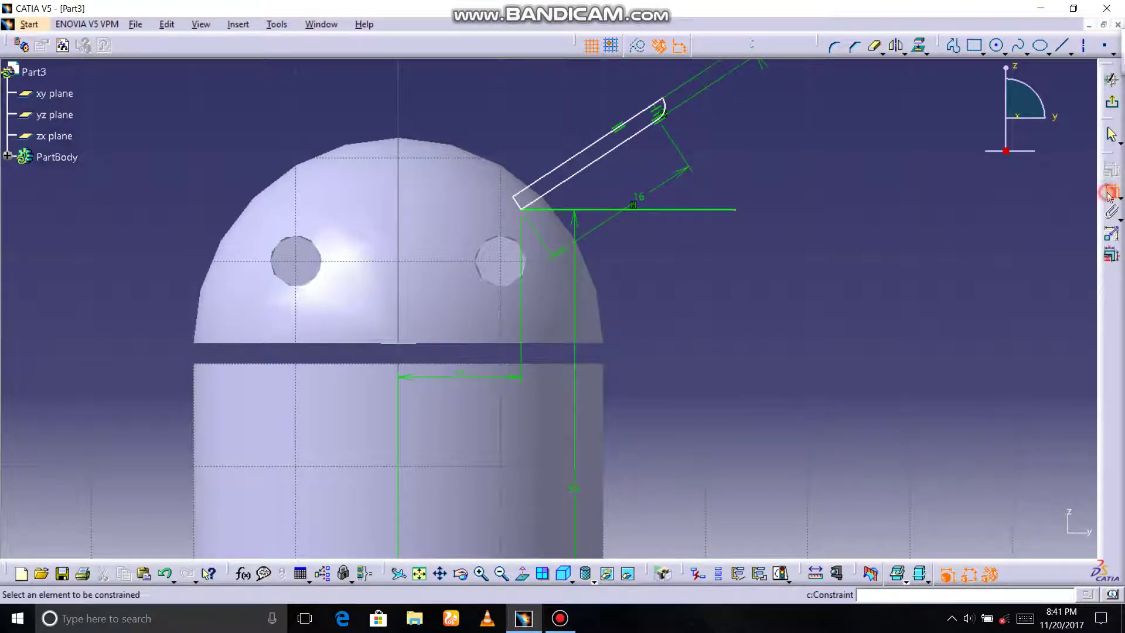
- Set the angle between the antenna bar and the horizontal line to 55°
click(620, 210)
click(593, 175)
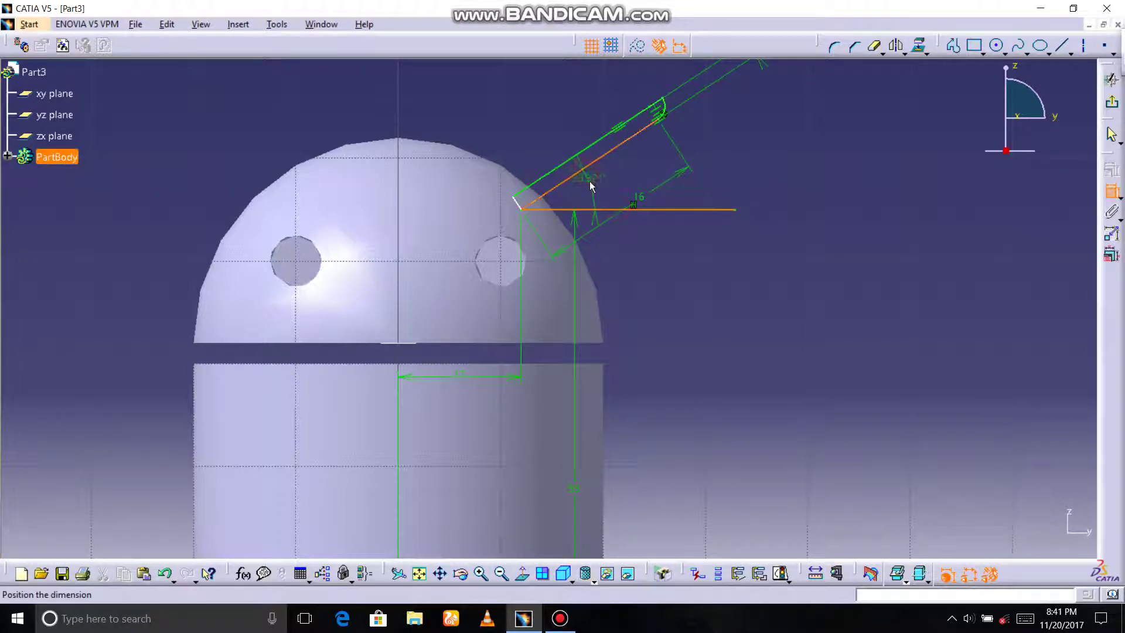
click(597, 186)
double_click(597, 184)
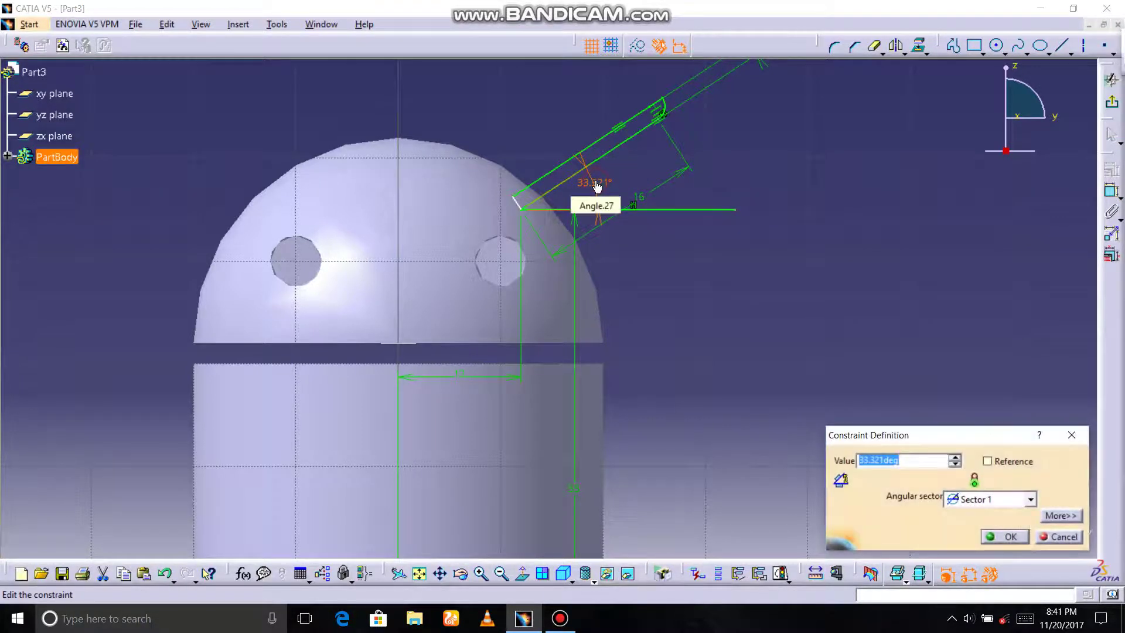
text(55)
key(Return)
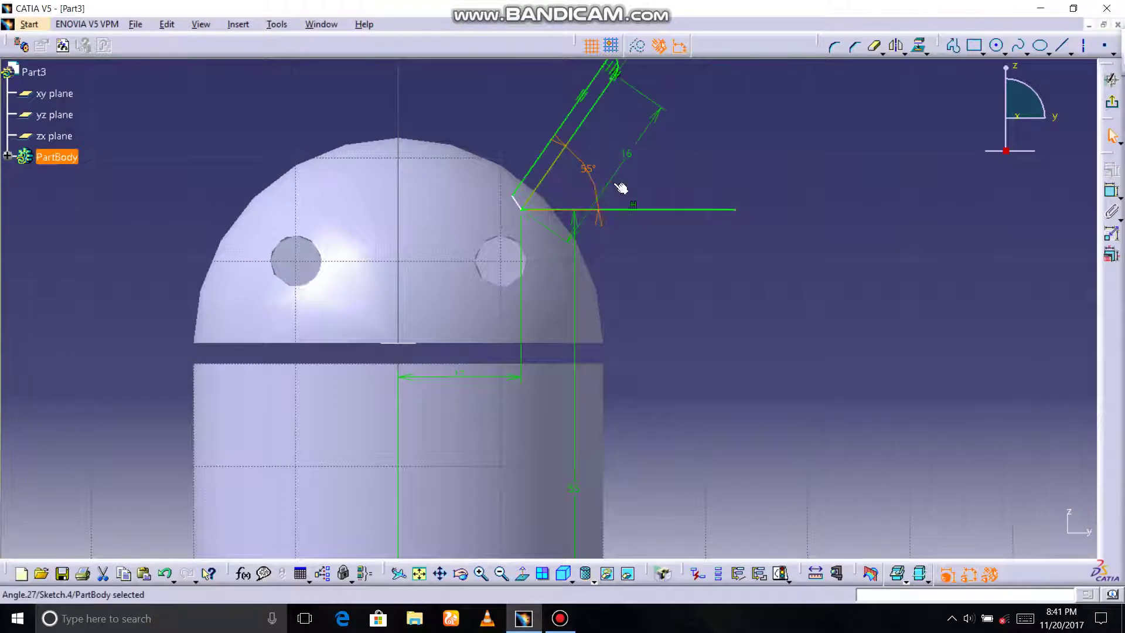
- Delete the horizontal reference line from the sketch
click(771, 138)
click(717, 208)
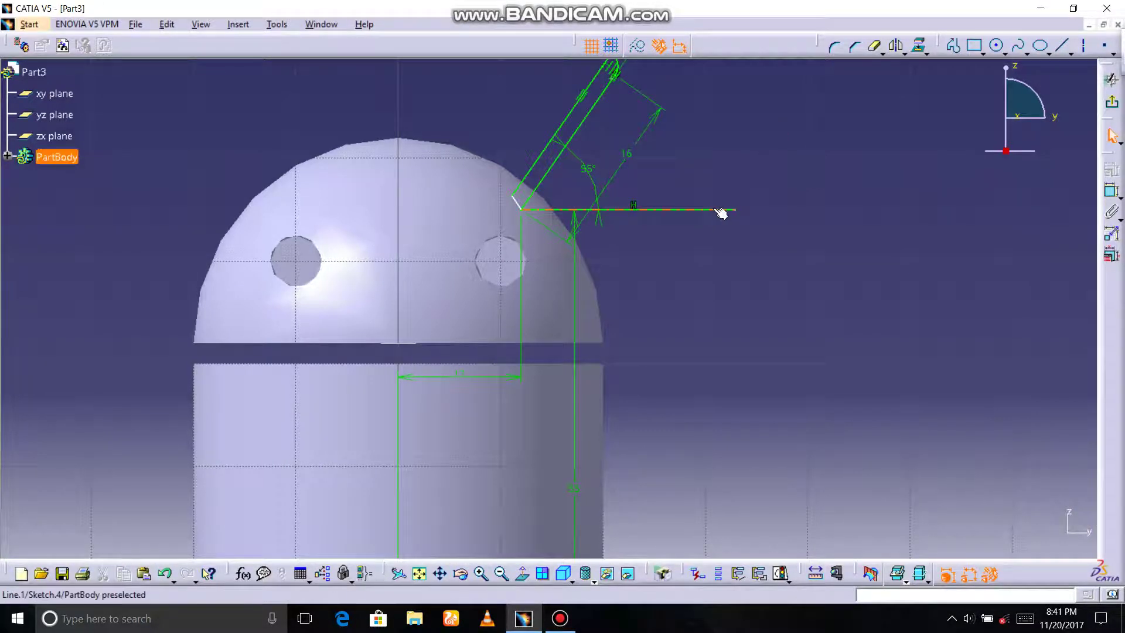
right_click(714, 211)
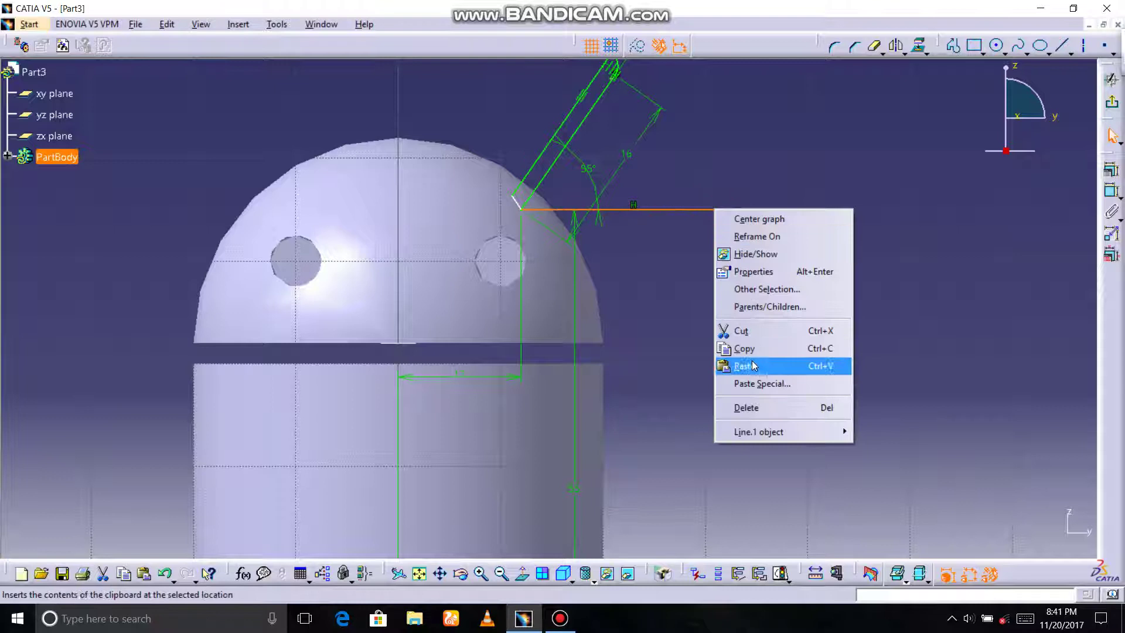
click(750, 407)
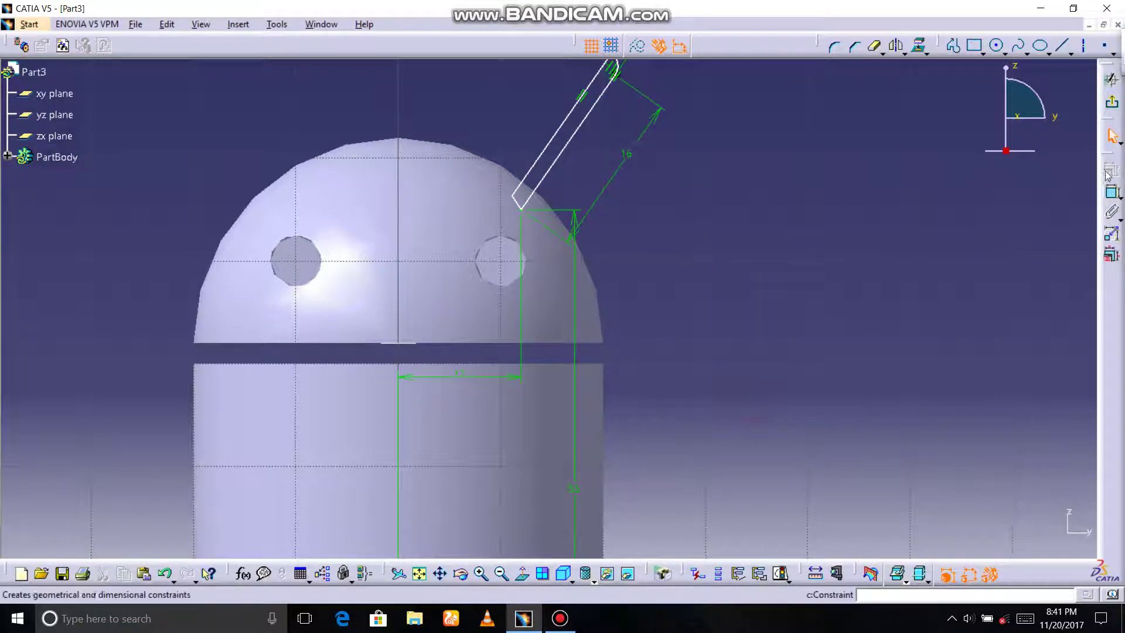
- Revolve Sketch.4 180° around its edge into a rounded antenna rod on the dome
click(1112, 79)
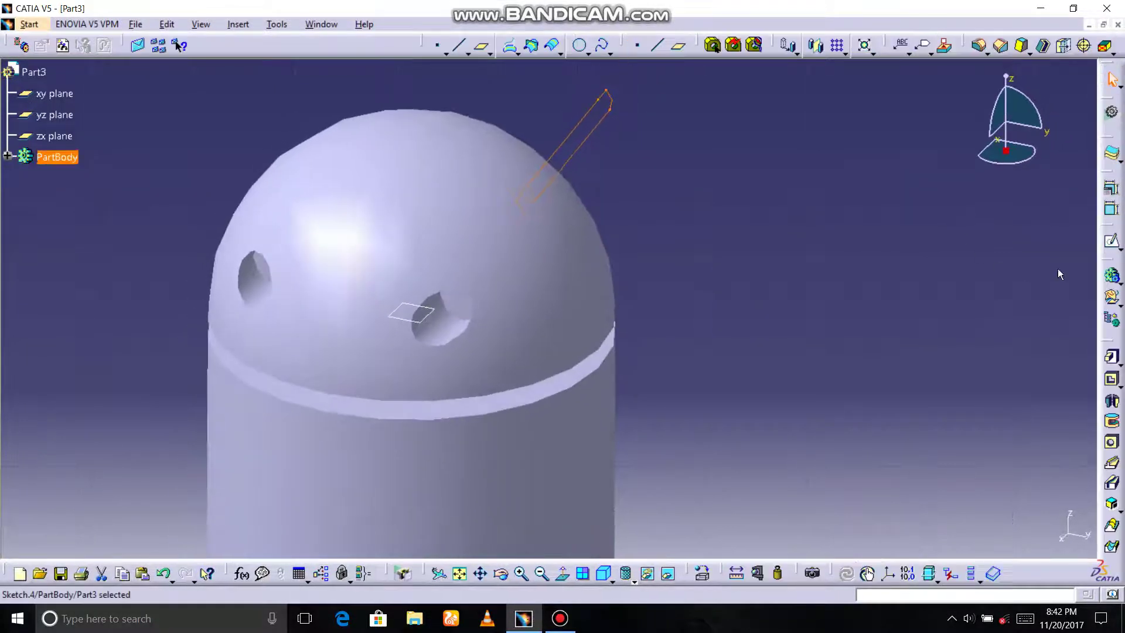
click(1112, 401)
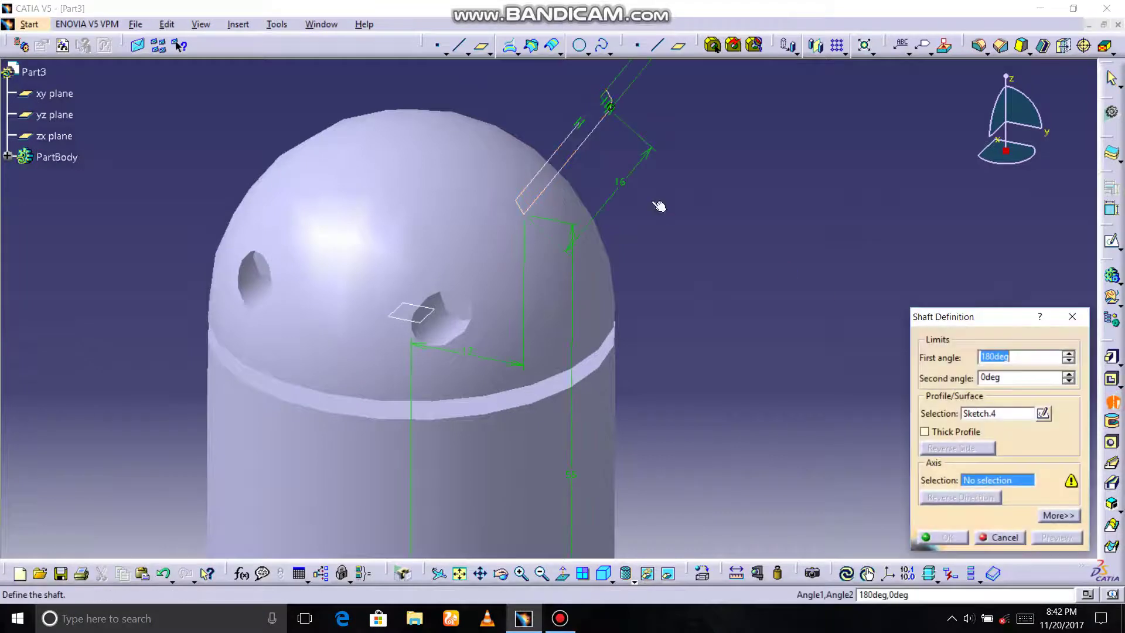
click(566, 151)
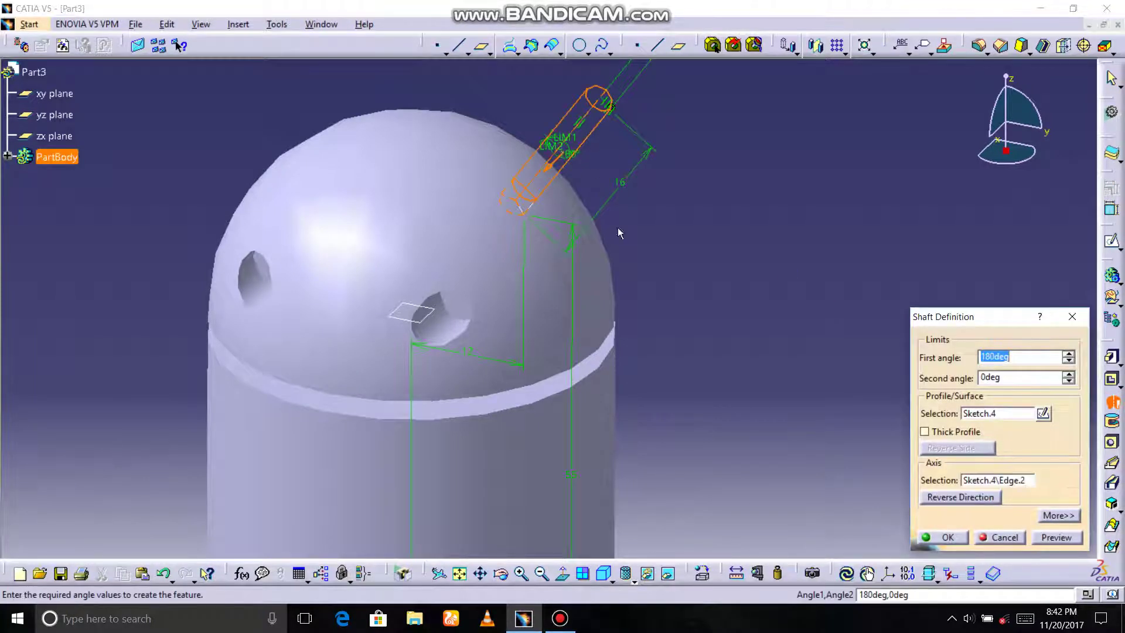
click(1057, 538)
click(944, 538)
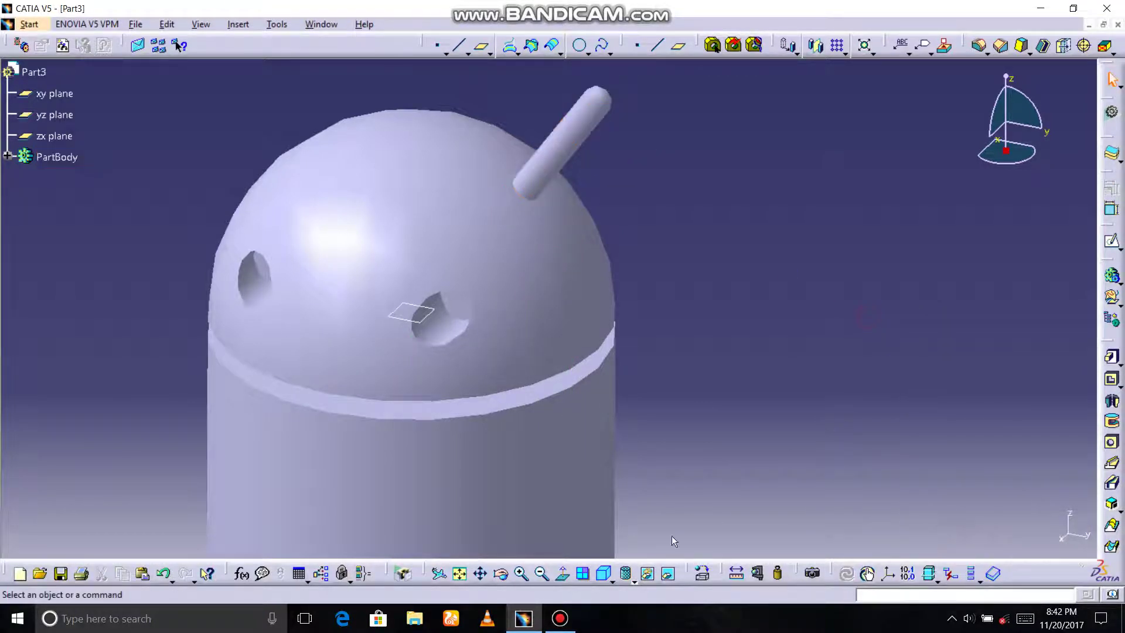
click(459, 574)
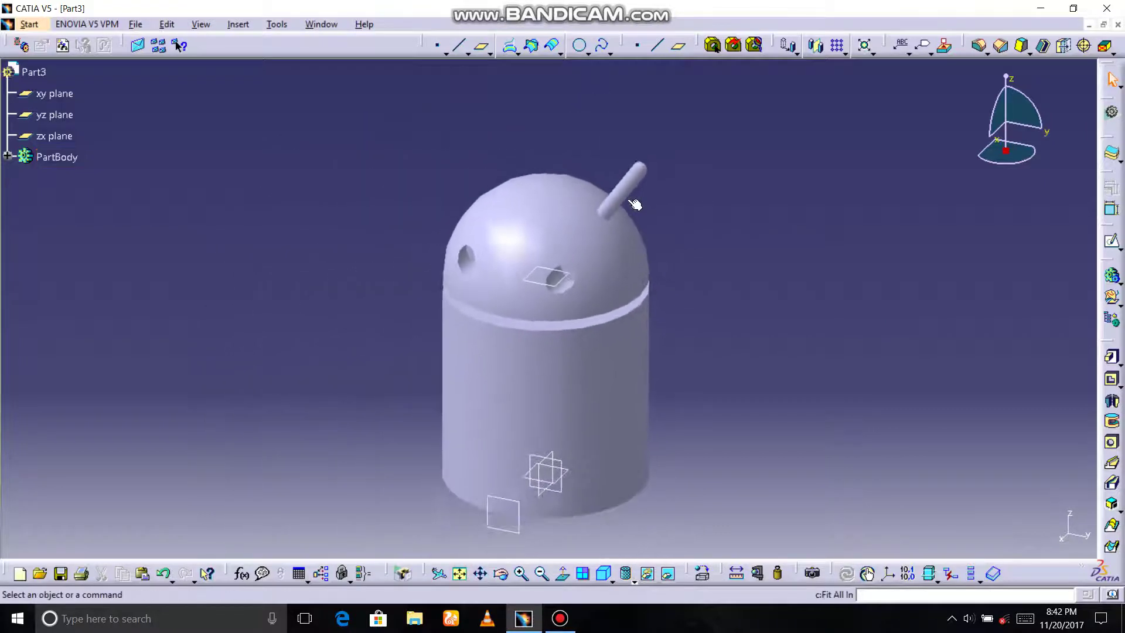
- Mirror the antenna shaft across the zx plane to add a second antenna
click(635, 204)
click(817, 45)
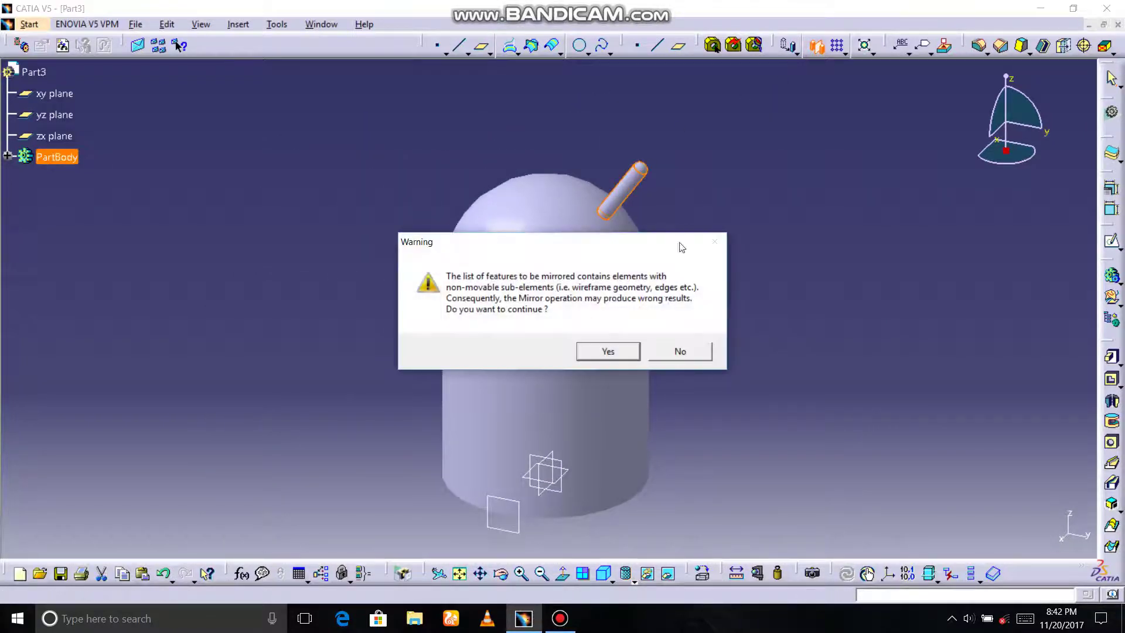
click(633, 357)
click(55, 136)
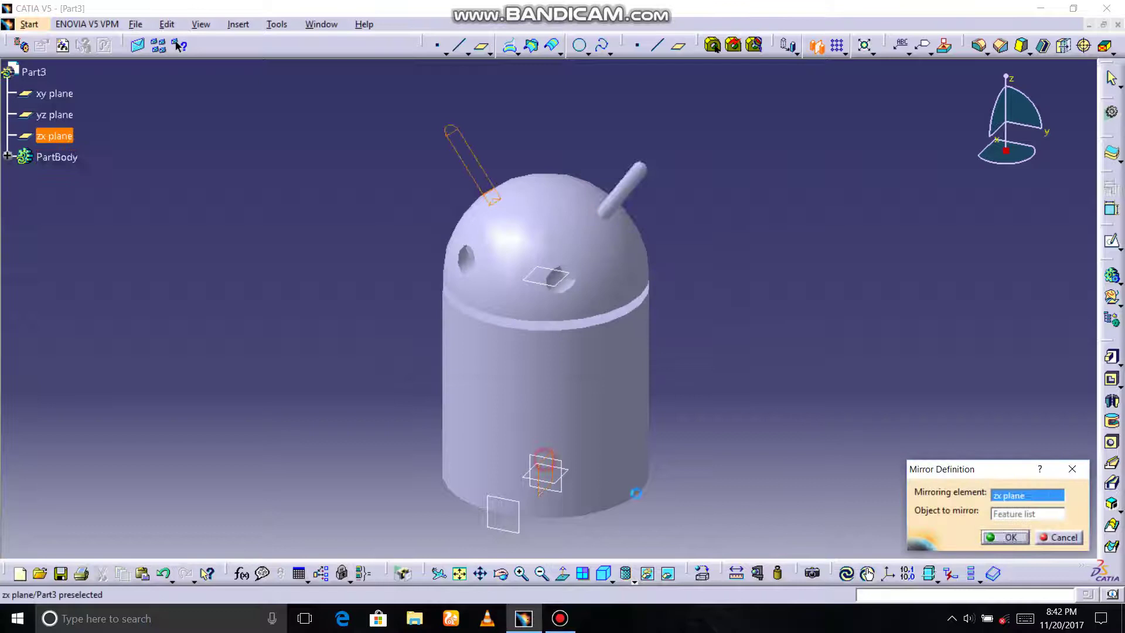
click(1001, 537)
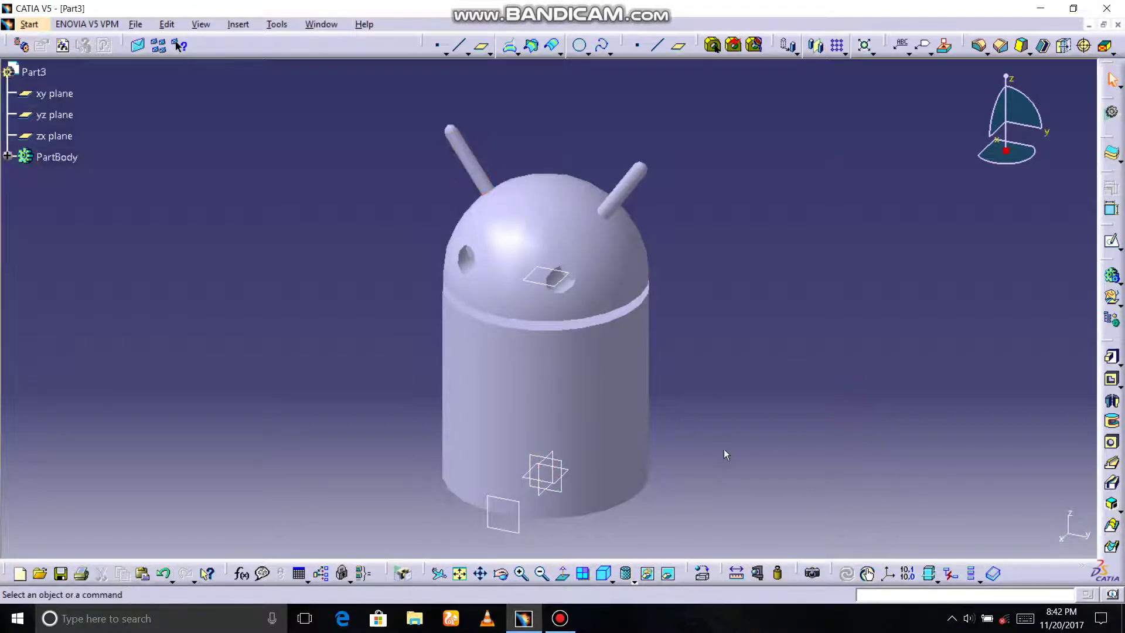
- Start a sketch on the yz plane with a 15 mm vertical line from H 26, V 18
click(546, 457)
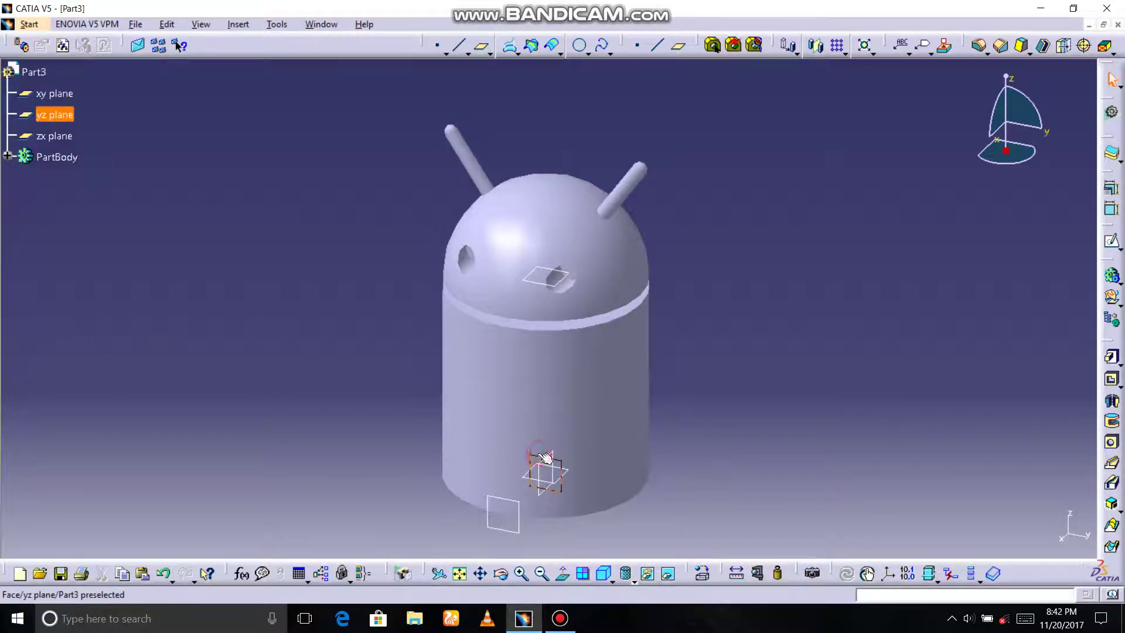
click(1105, 243)
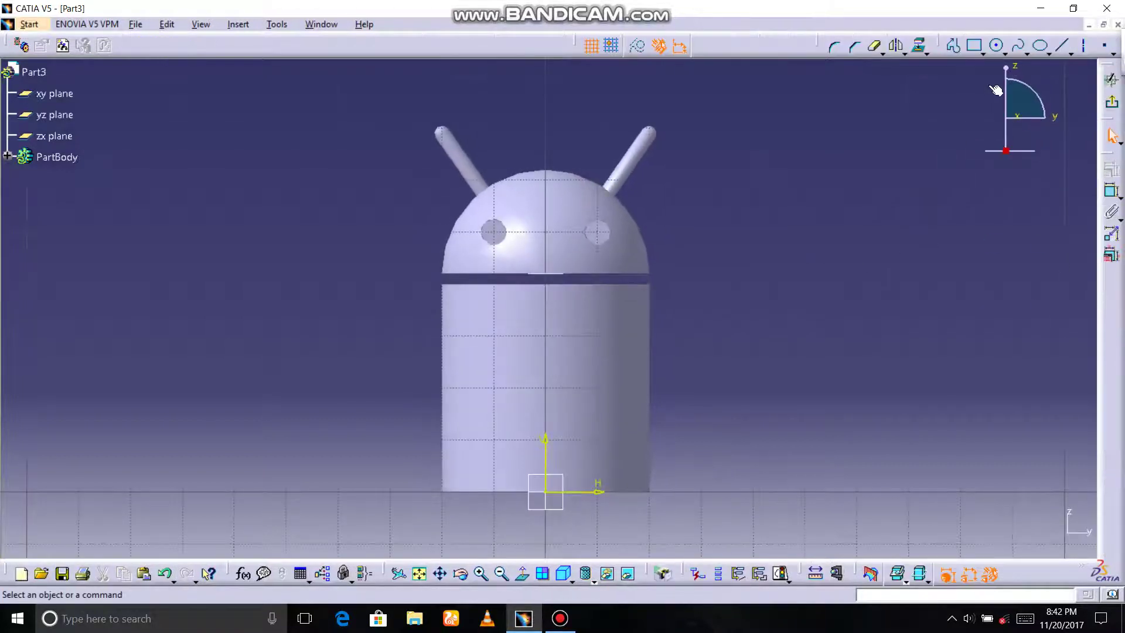
click(1062, 45)
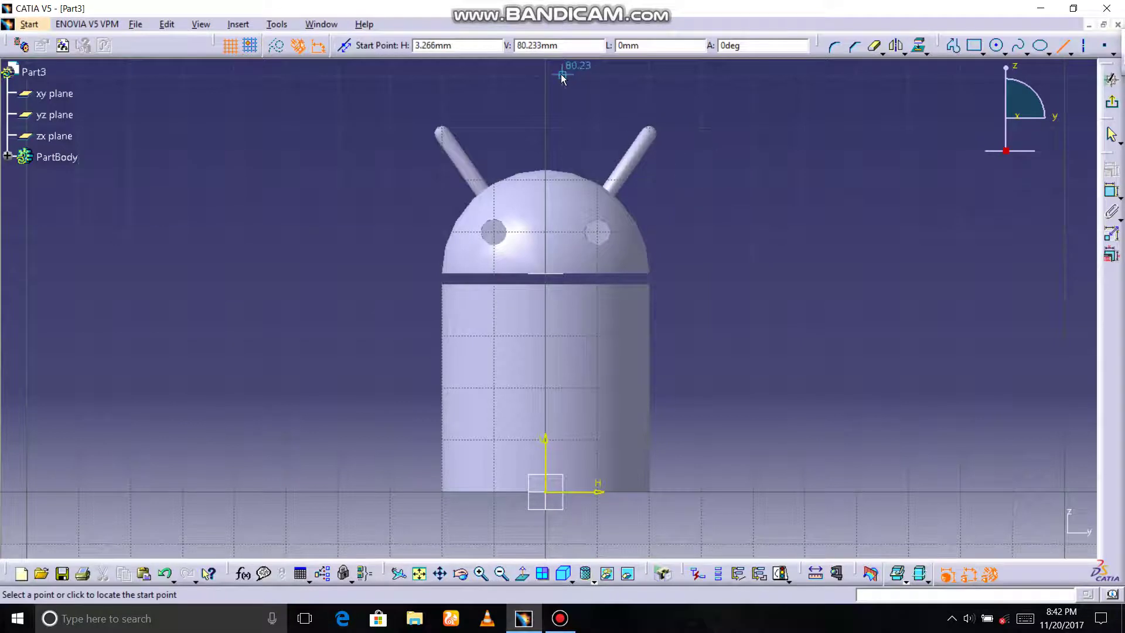
click(483, 44)
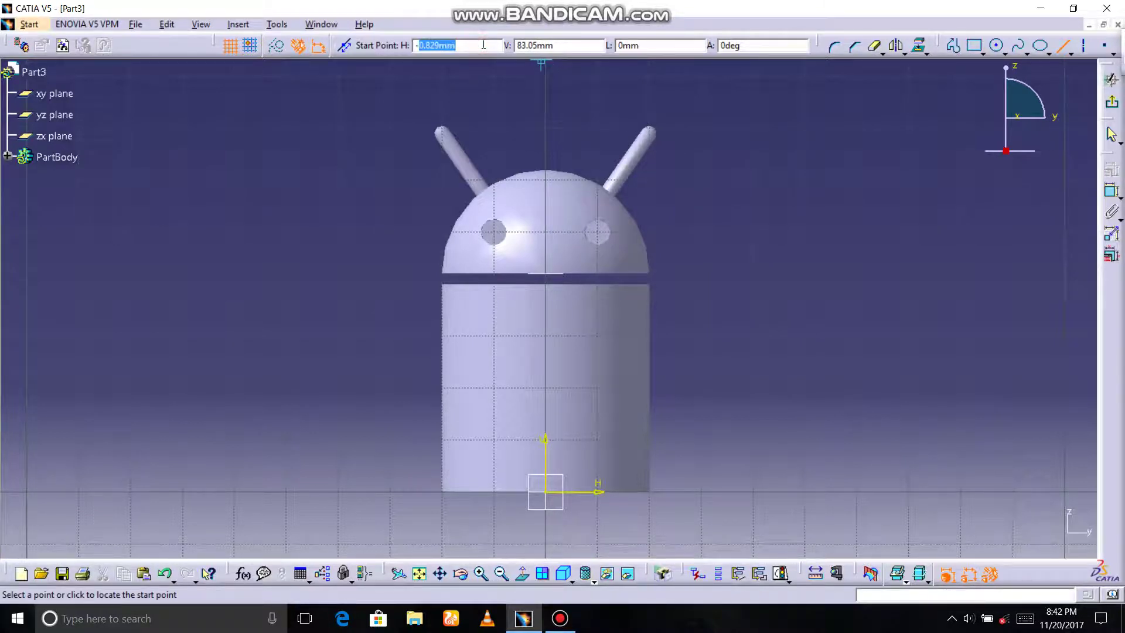
key(BackSpace)
key(Tab)
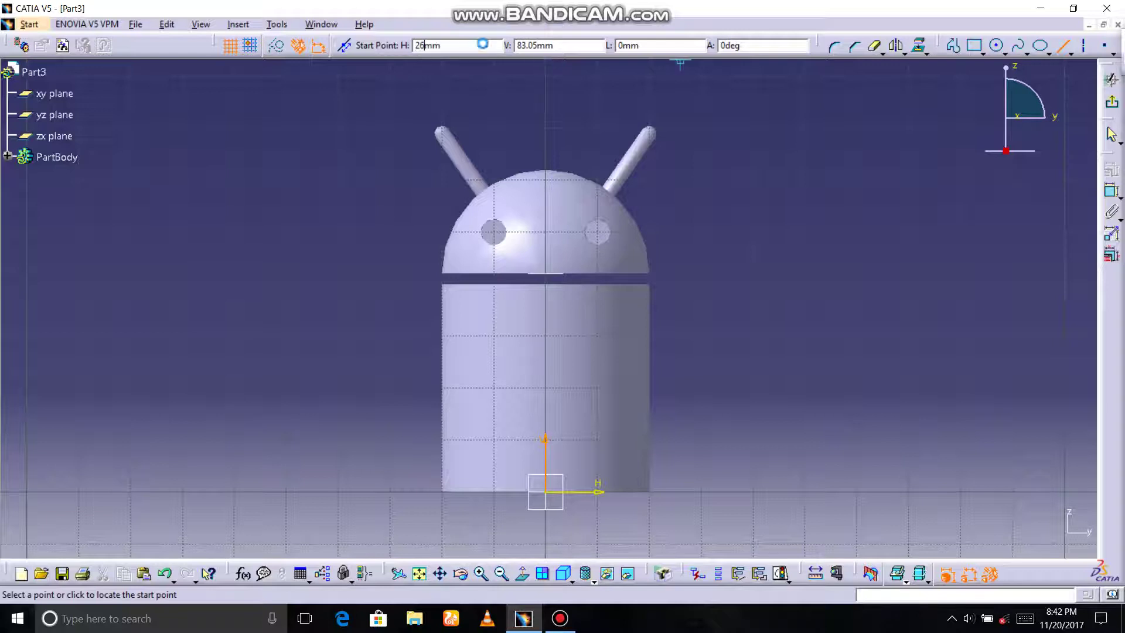
click(534, 45)
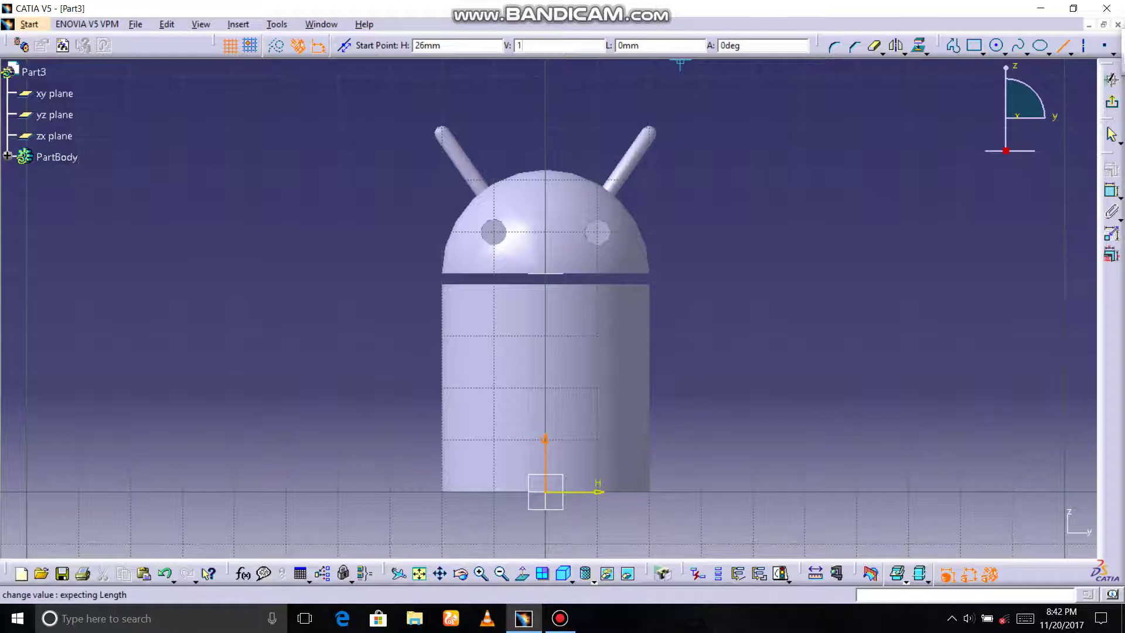
key(Return)
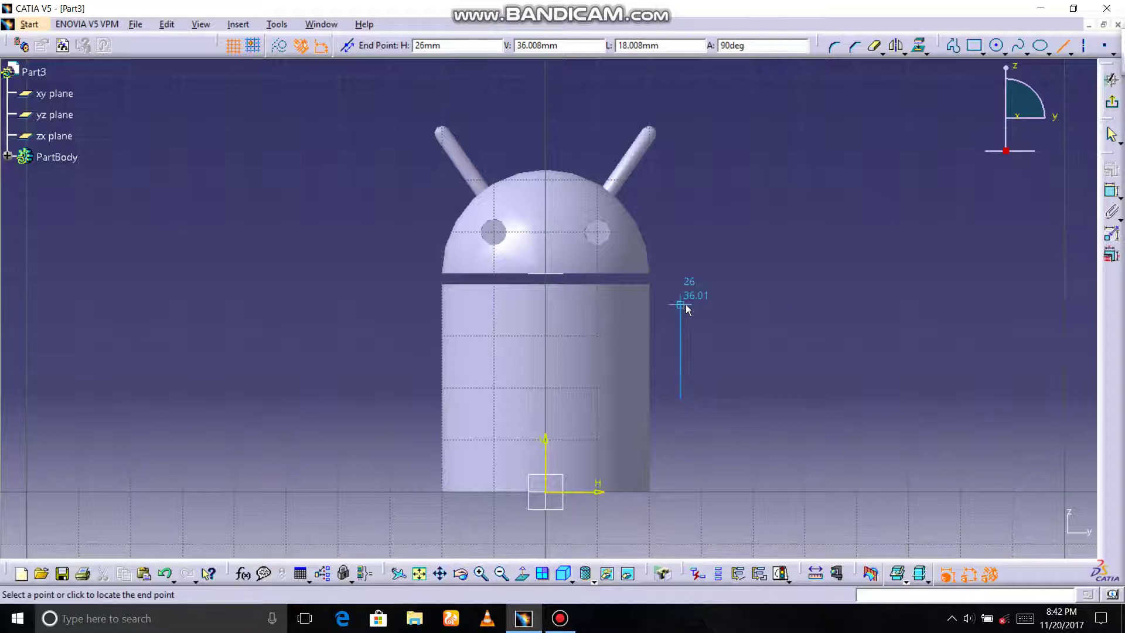
click(670, 45)
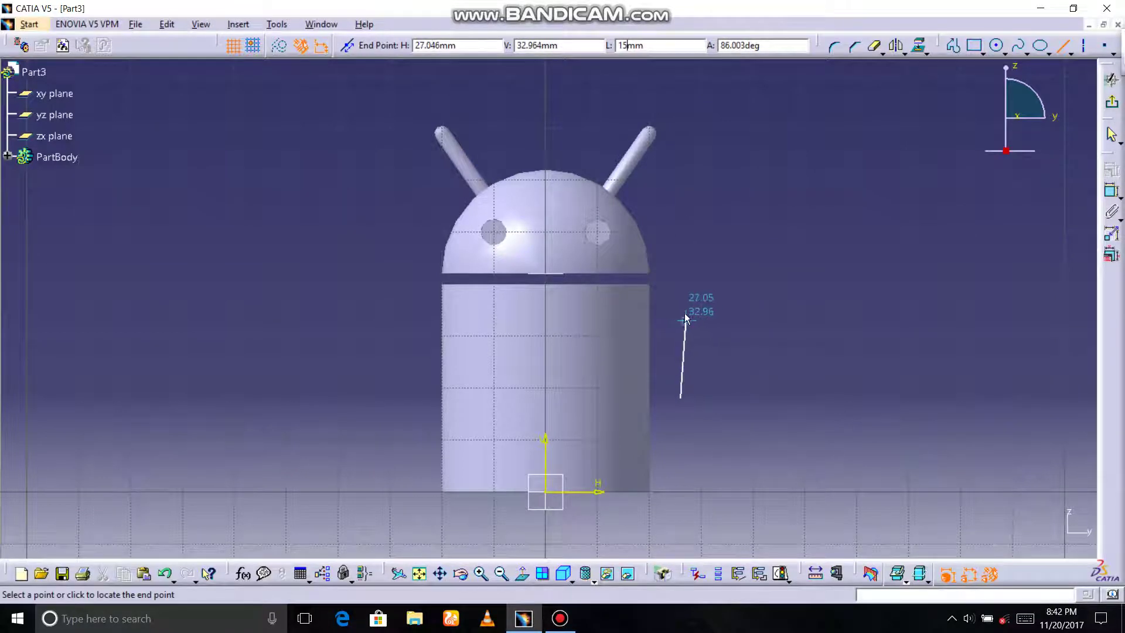
click(681, 315)
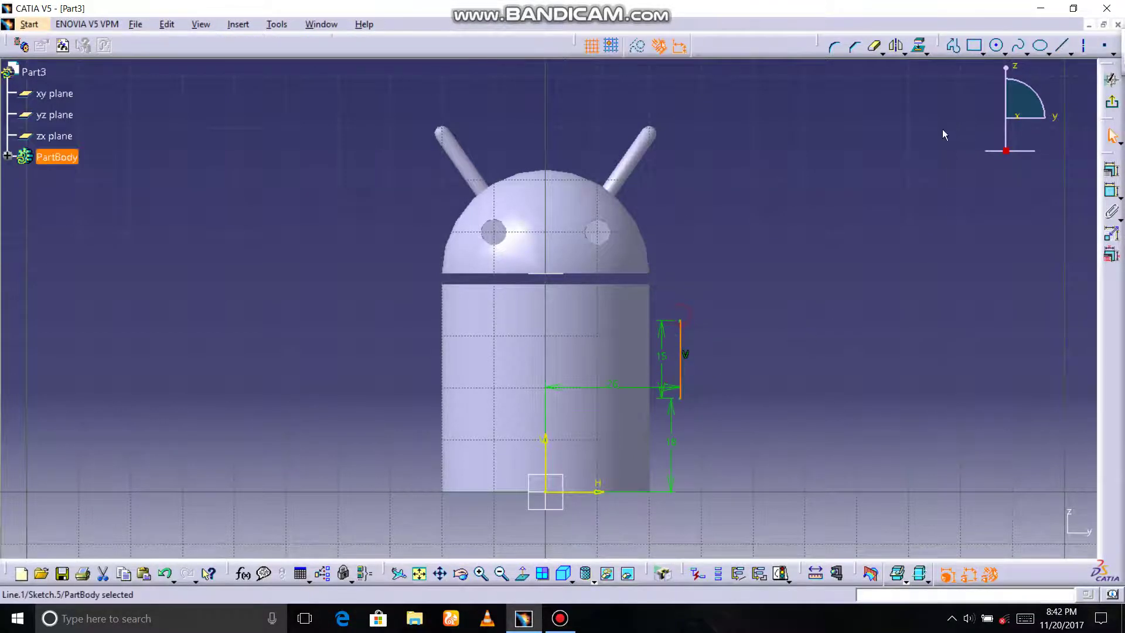
- Draw a 2.5 mm horizontal line from the vertical line's end and zoom onto the sketch
click(1062, 45)
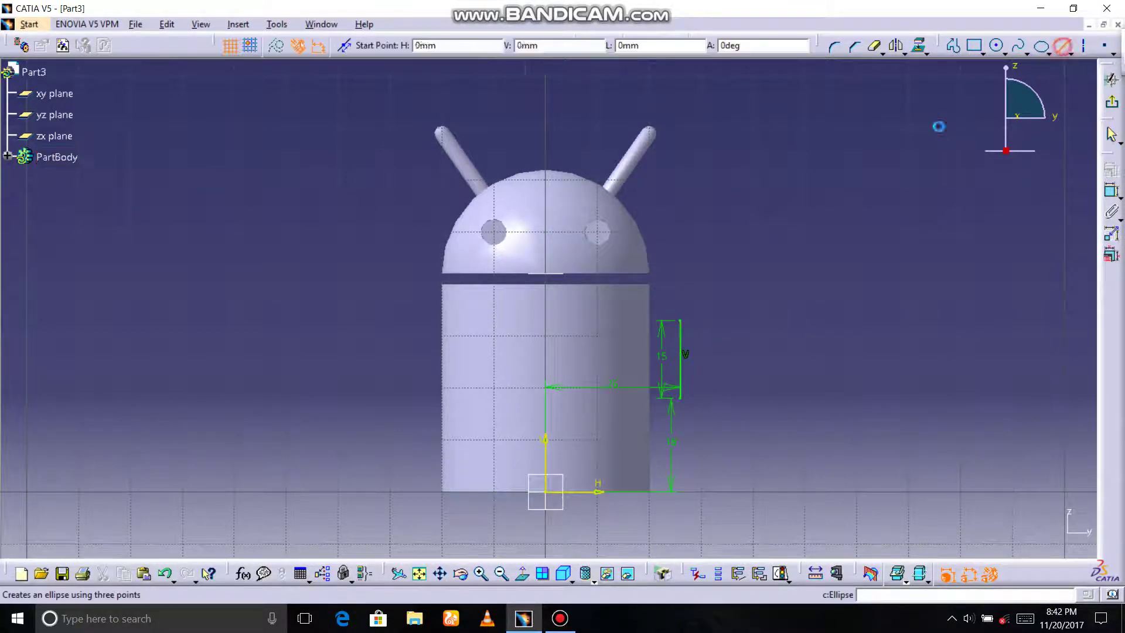
click(684, 397)
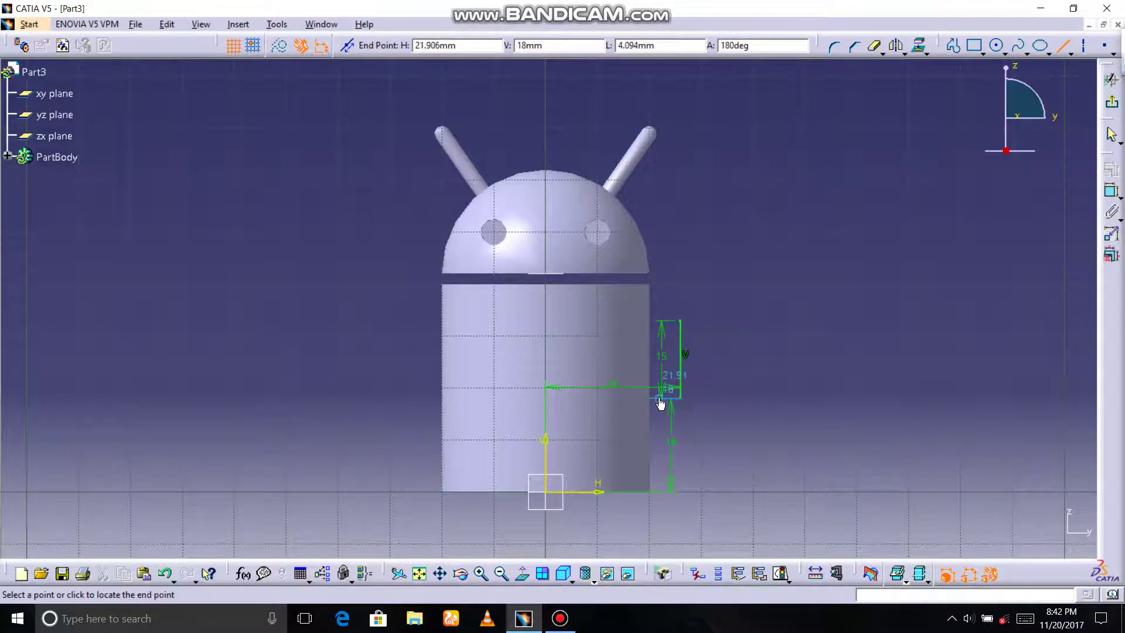
click(664, 44)
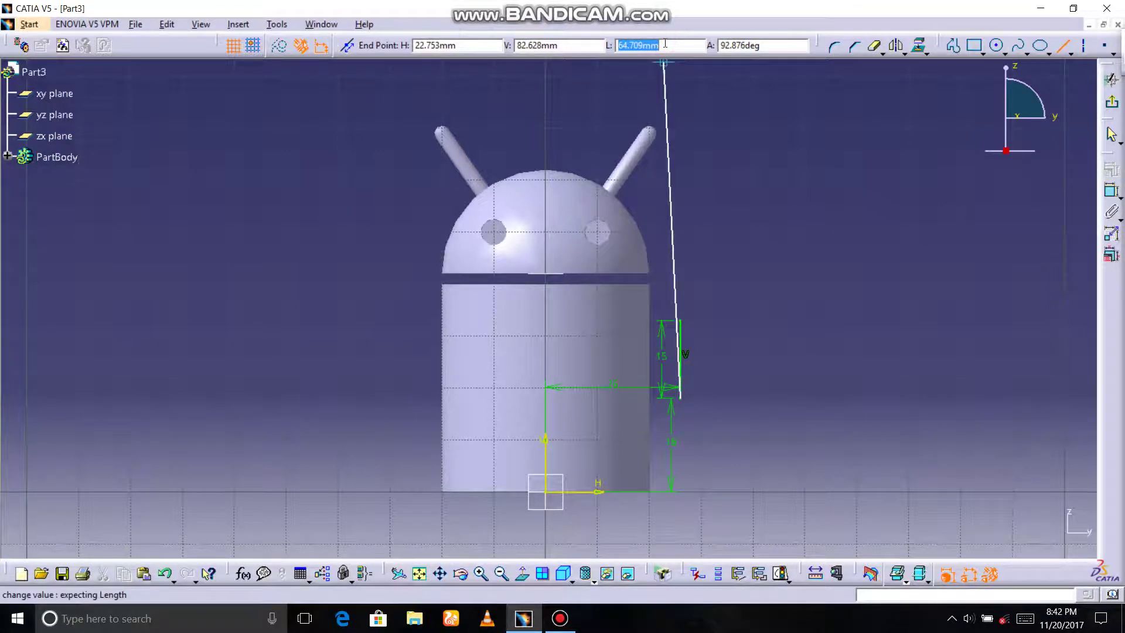
text(2.5)
key(Return)
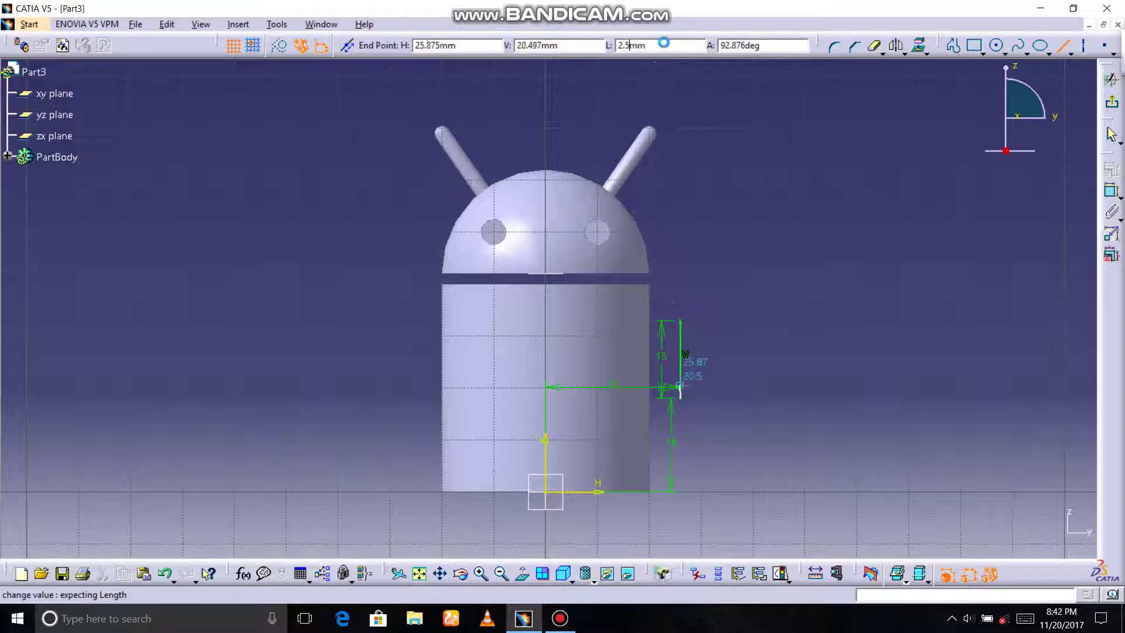
click(626, 395)
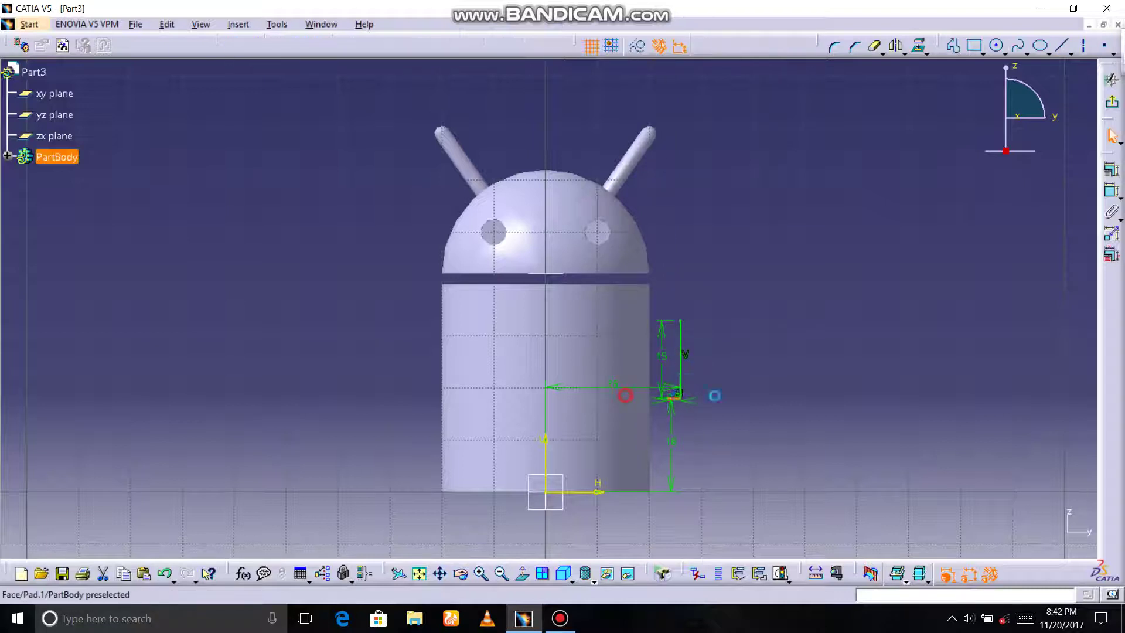
click(482, 572)
click(482, 572)
click(440, 573)
mouse_move(809, 462)
mouse_down()
mouse_move(607, 392)
mouse_move(629, 364)
mouse_up()
- Draw a vertical axis line with circles at its lower and upper ends
click(997, 45)
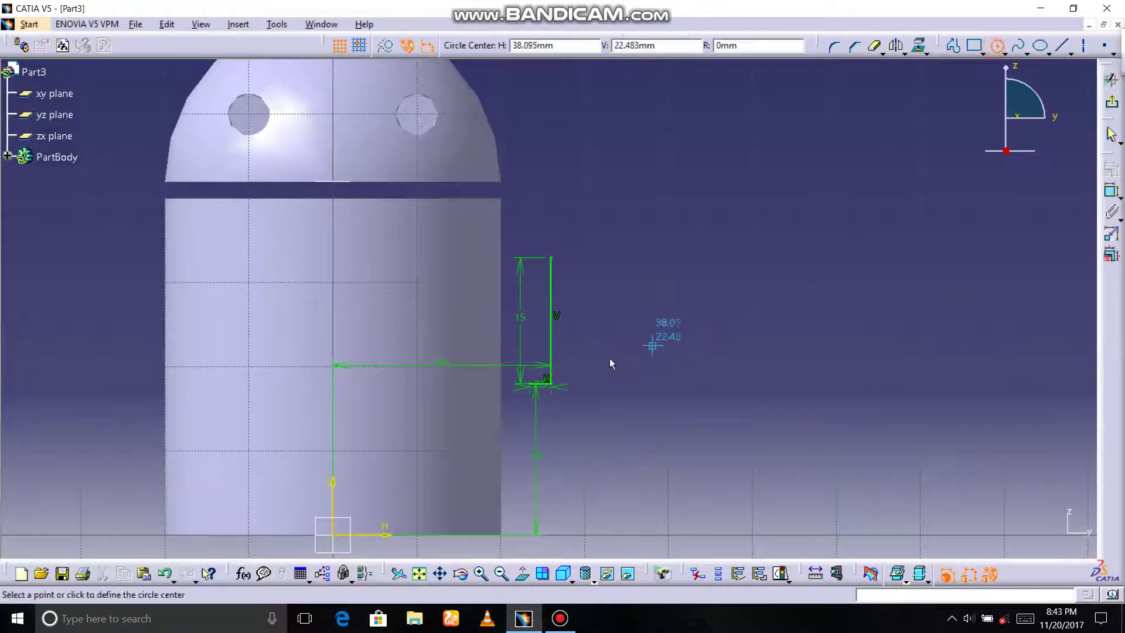
click(535, 384)
click(551, 380)
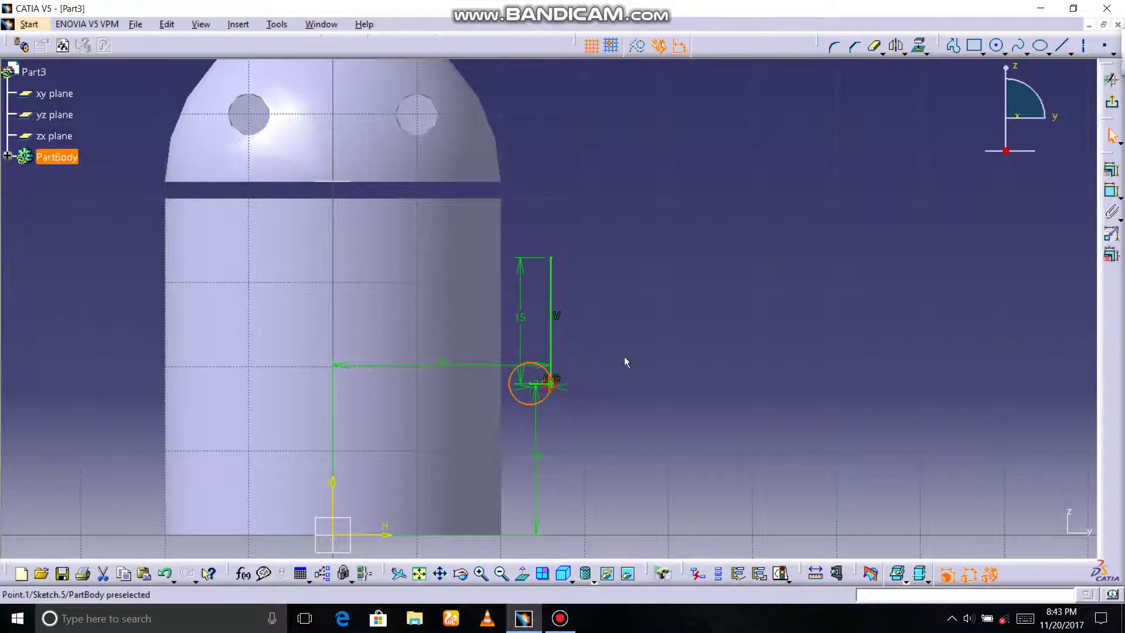
click(1062, 46)
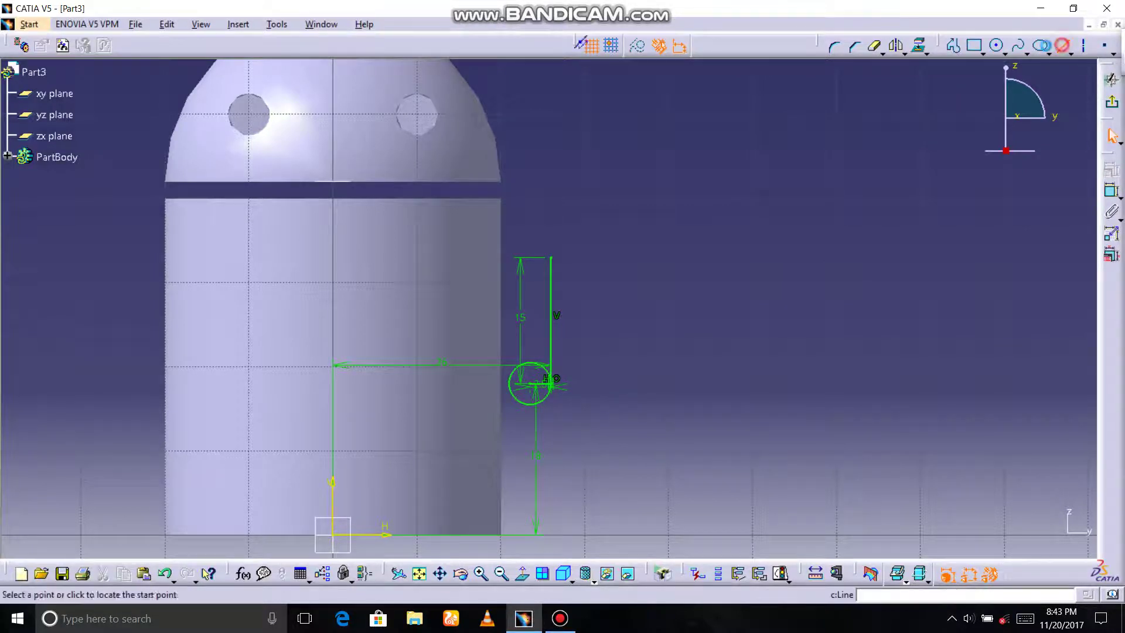
click(531, 414)
click(531, 207)
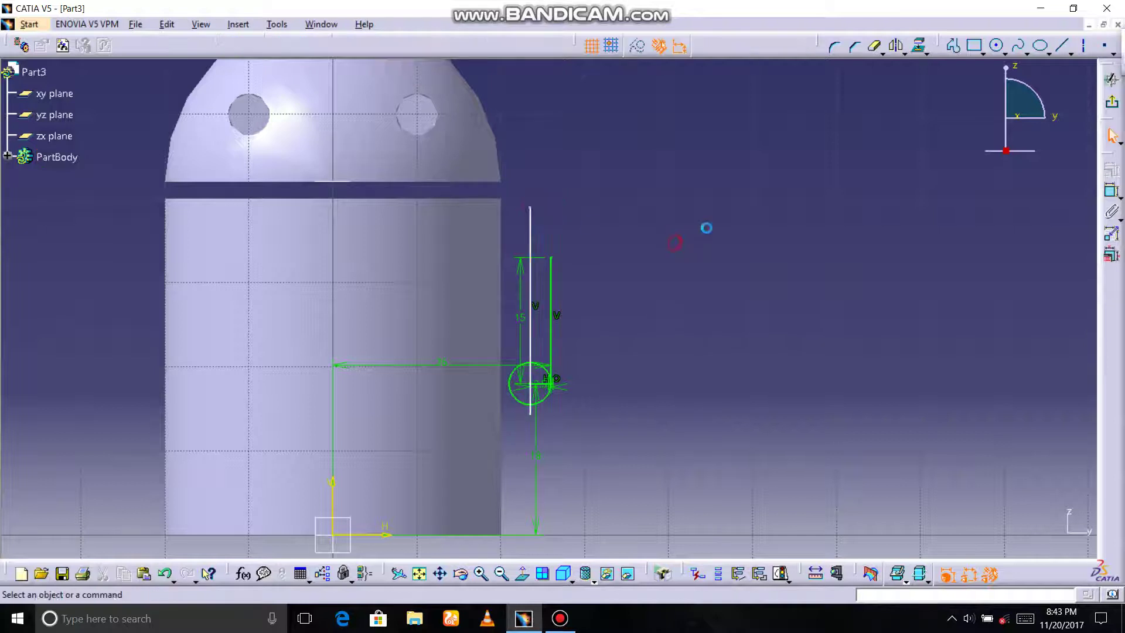
click(996, 47)
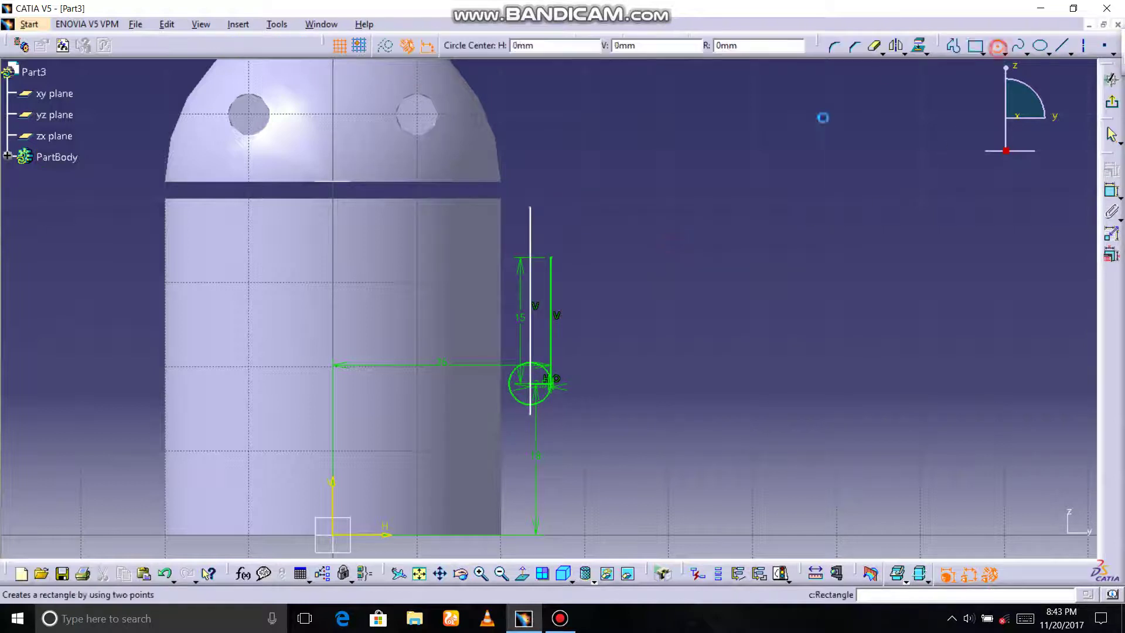
click(531, 257)
click(551, 257)
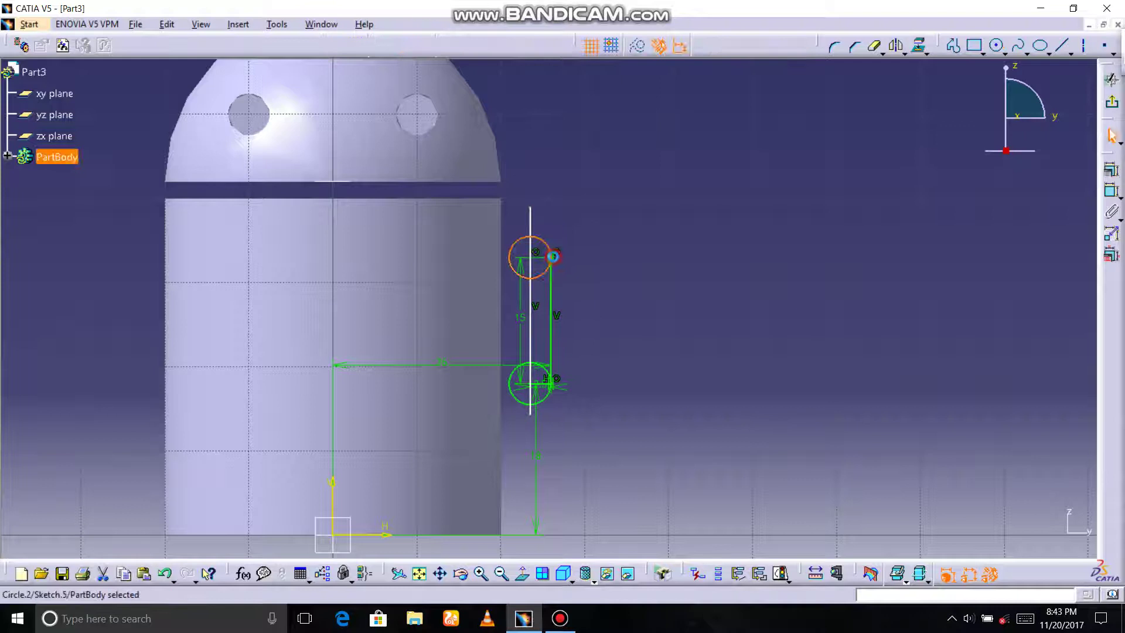
click(679, 220)
- Trim the circles and line tails into rounded arc ends, then exit the sketch
click(875, 46)
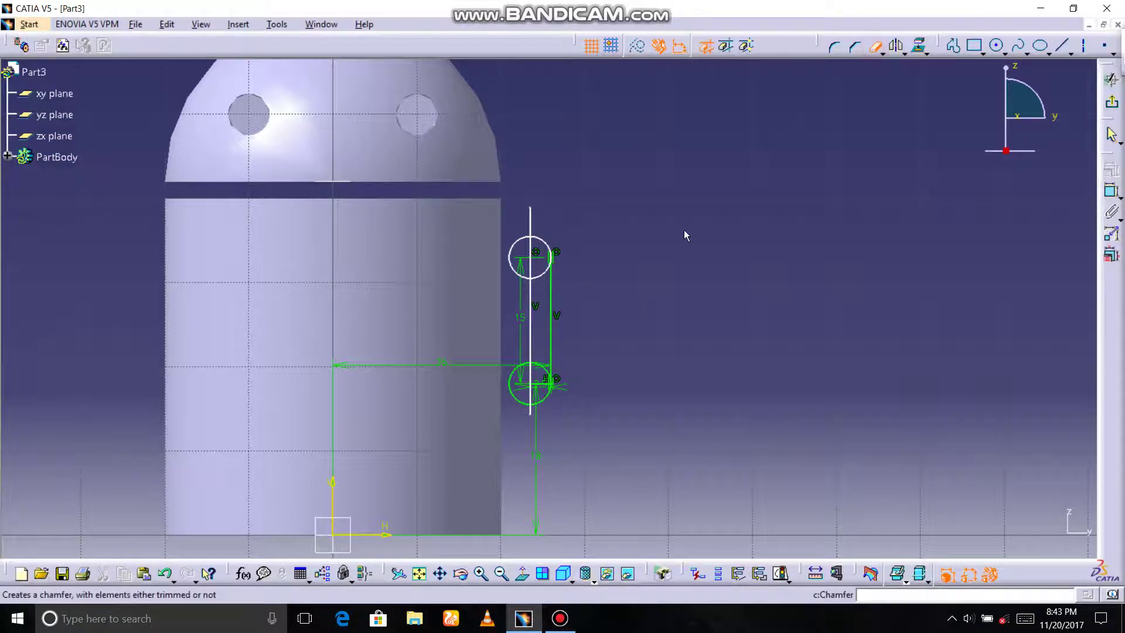
click(518, 258)
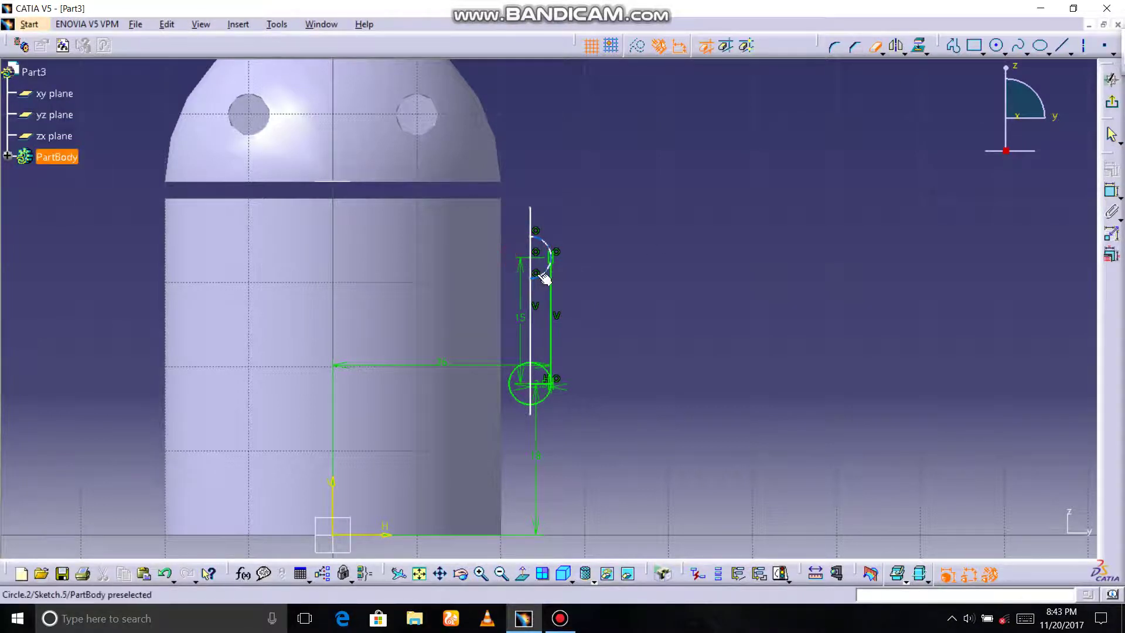
click(540, 274)
click(548, 369)
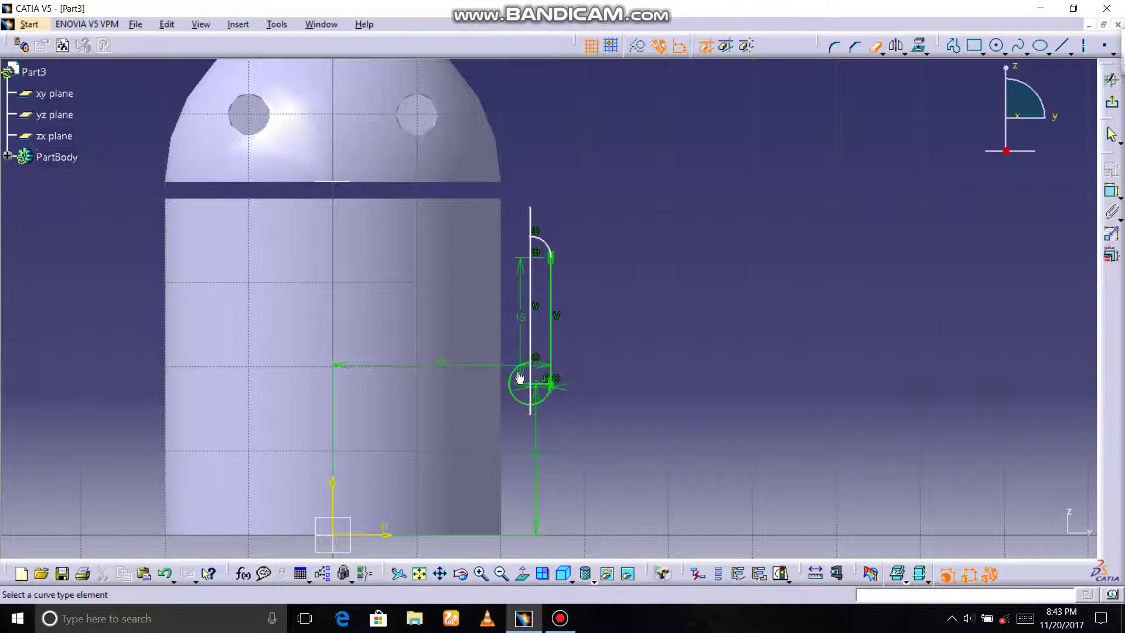
click(515, 371)
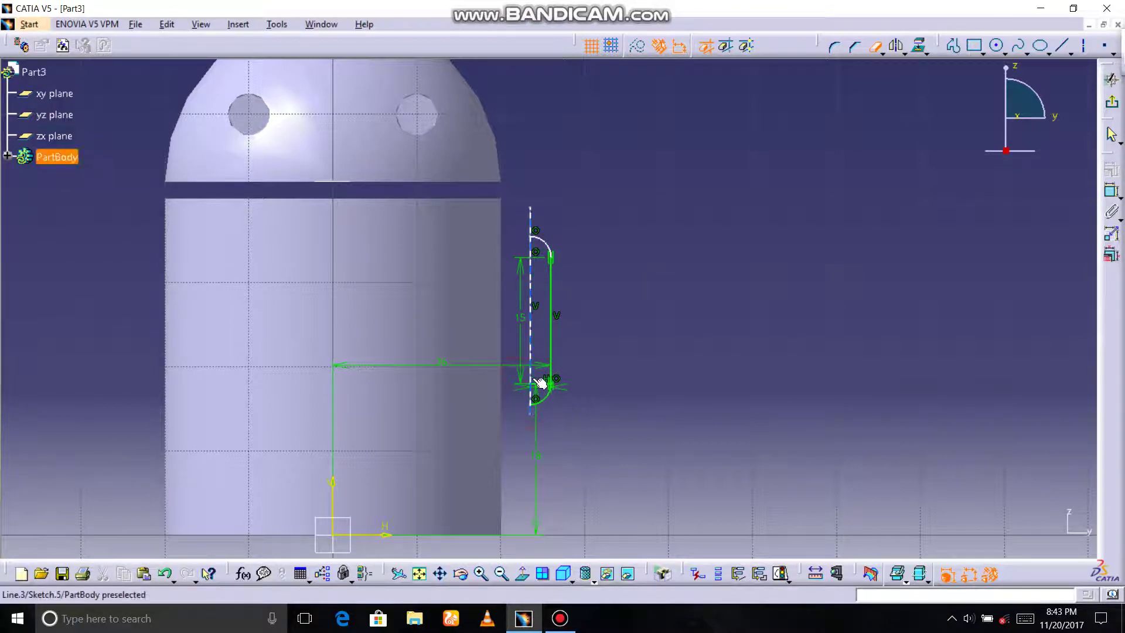
click(533, 412)
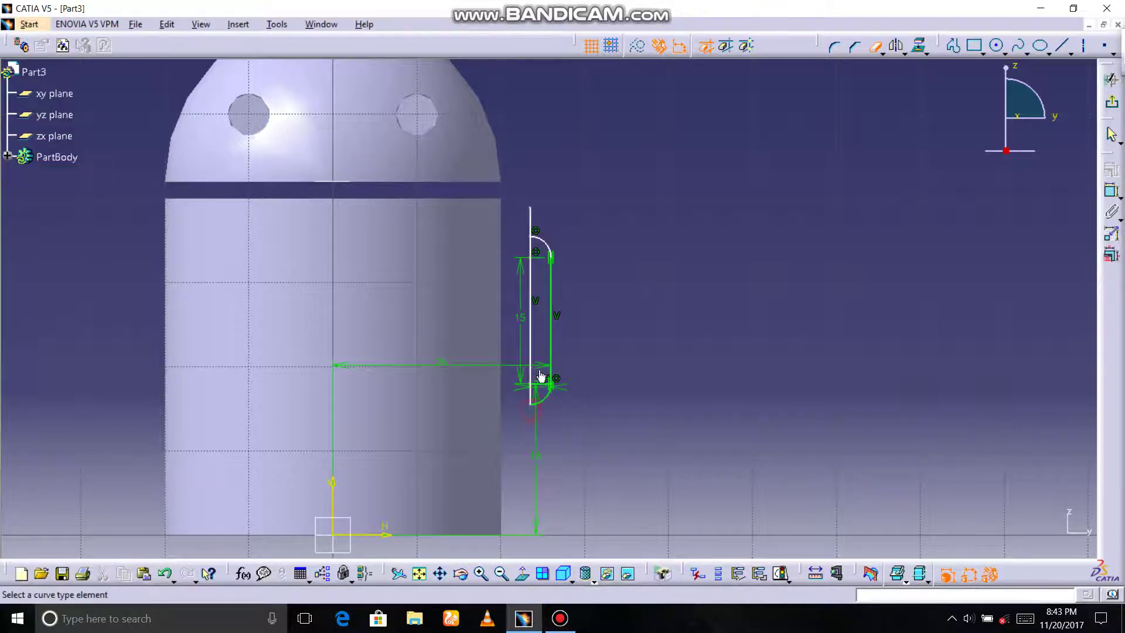
click(531, 225)
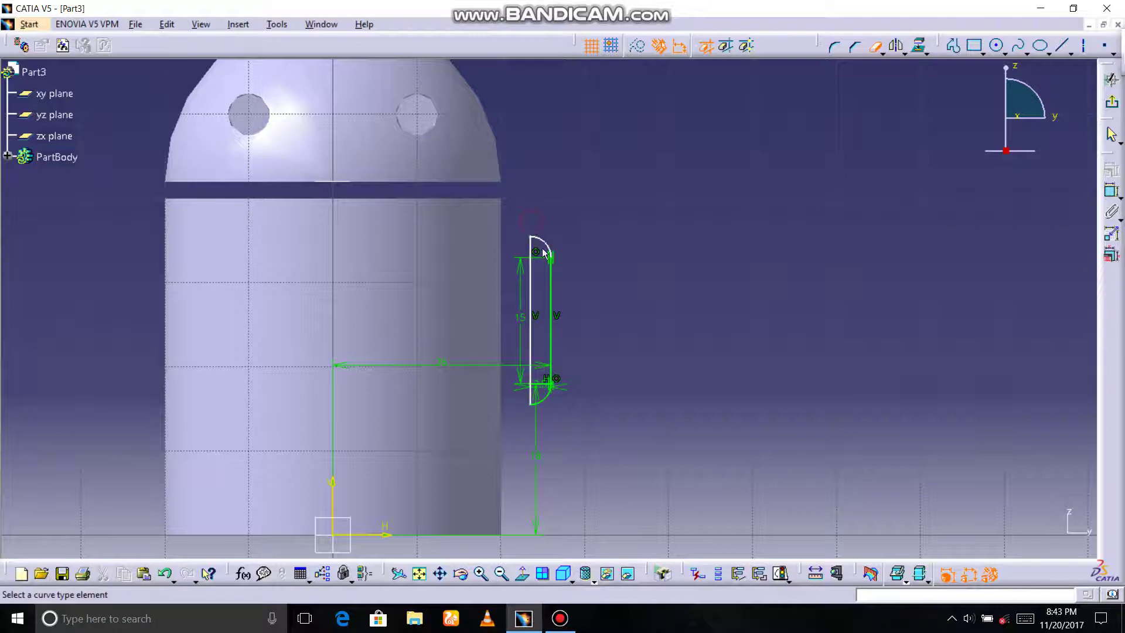
click(542, 382)
click(581, 342)
click(1111, 80)
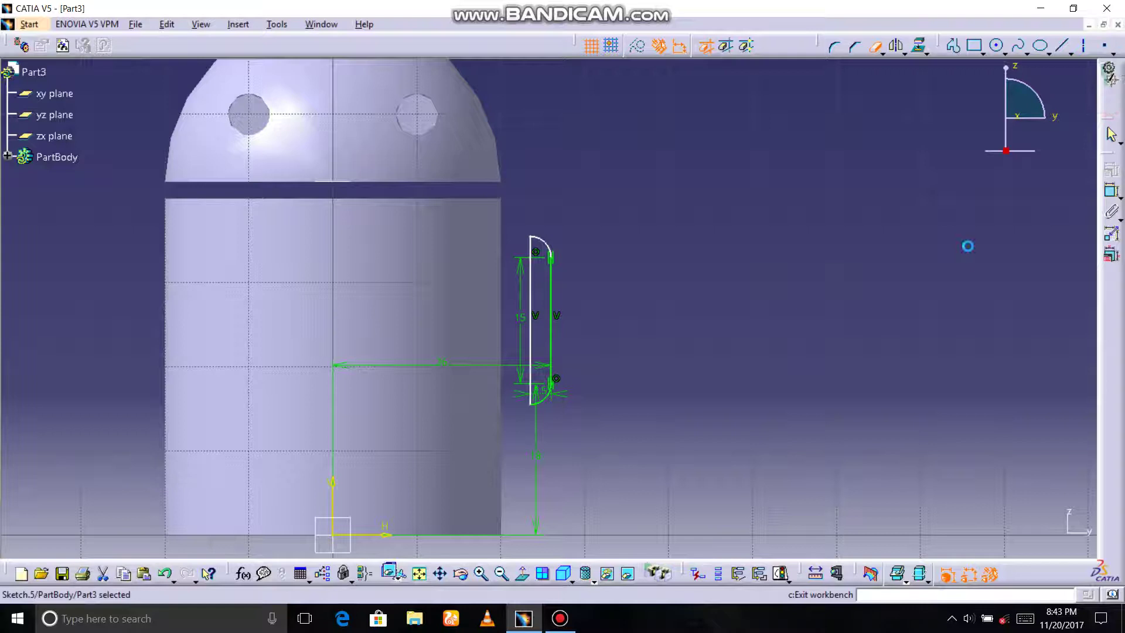
- Revolve Sketch.5 around its straight edge and set Shaft.4's first angle to 360°
click(1111, 401)
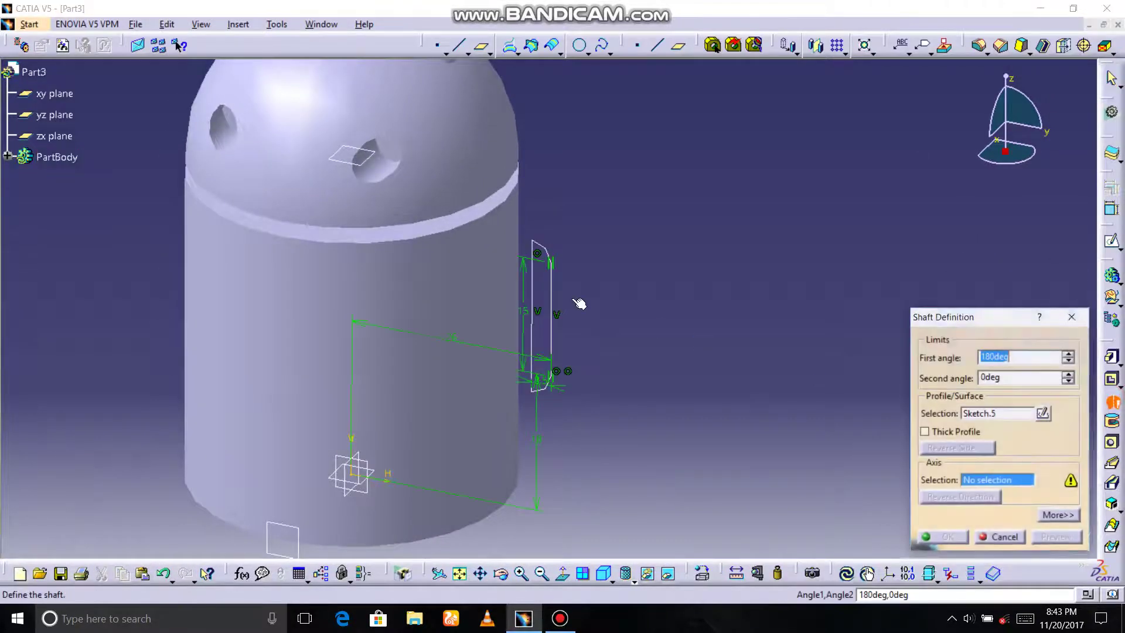
click(534, 295)
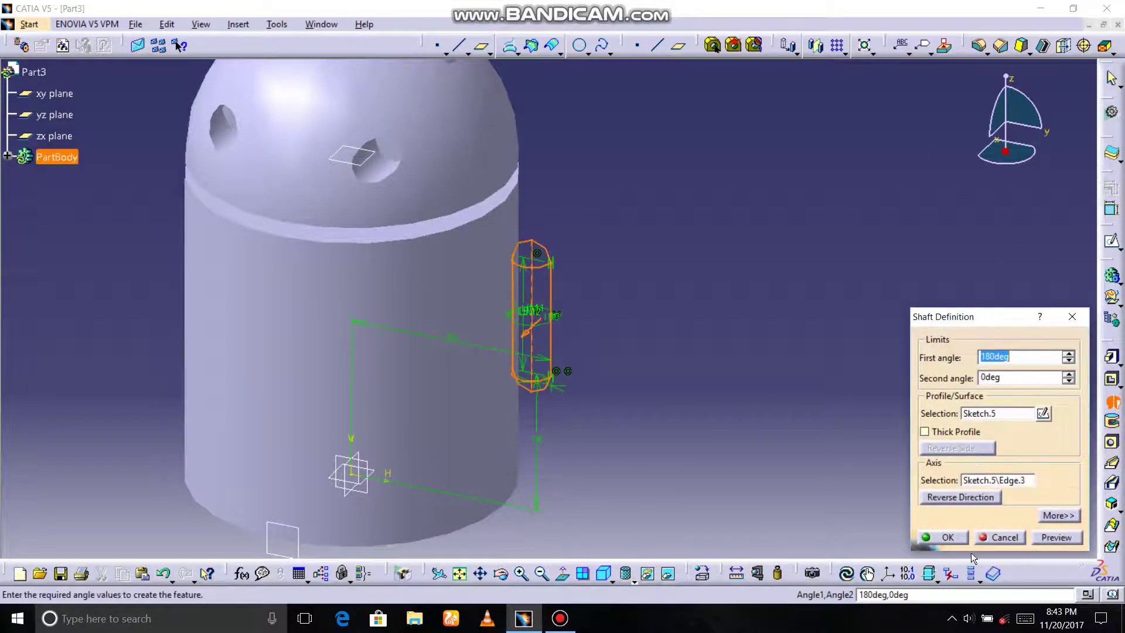
click(938, 537)
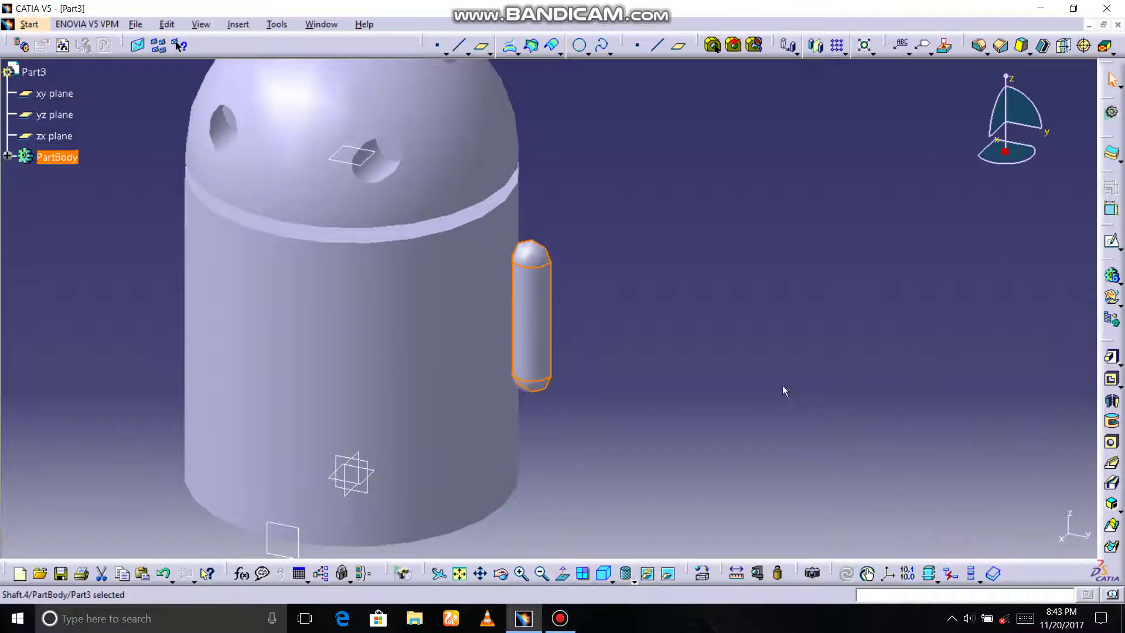
double_click(538, 321)
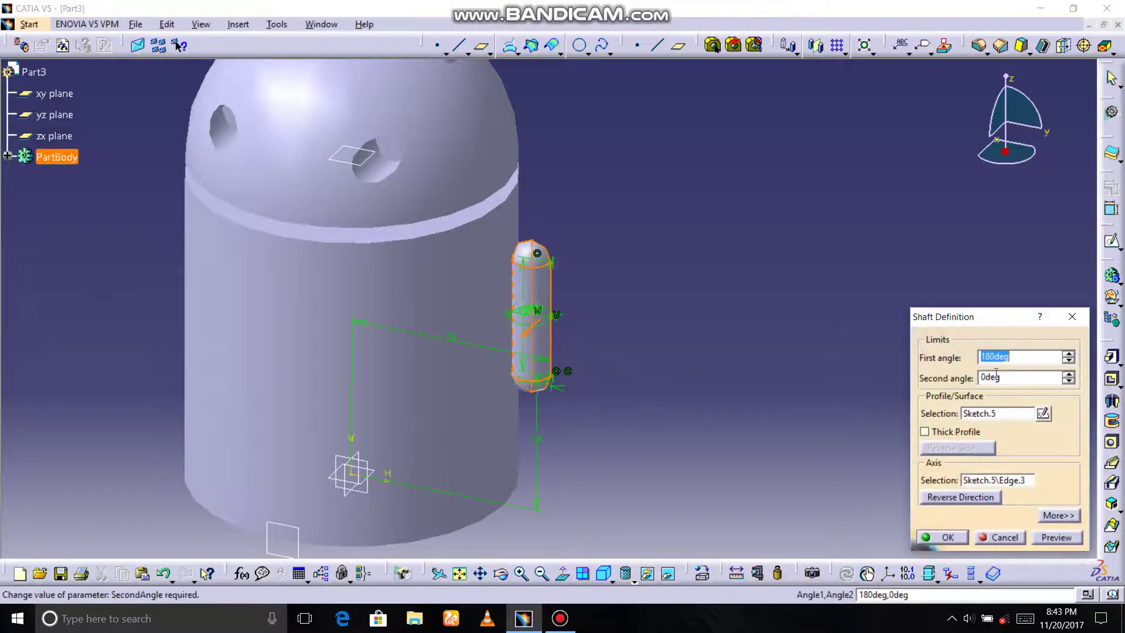
text(360)
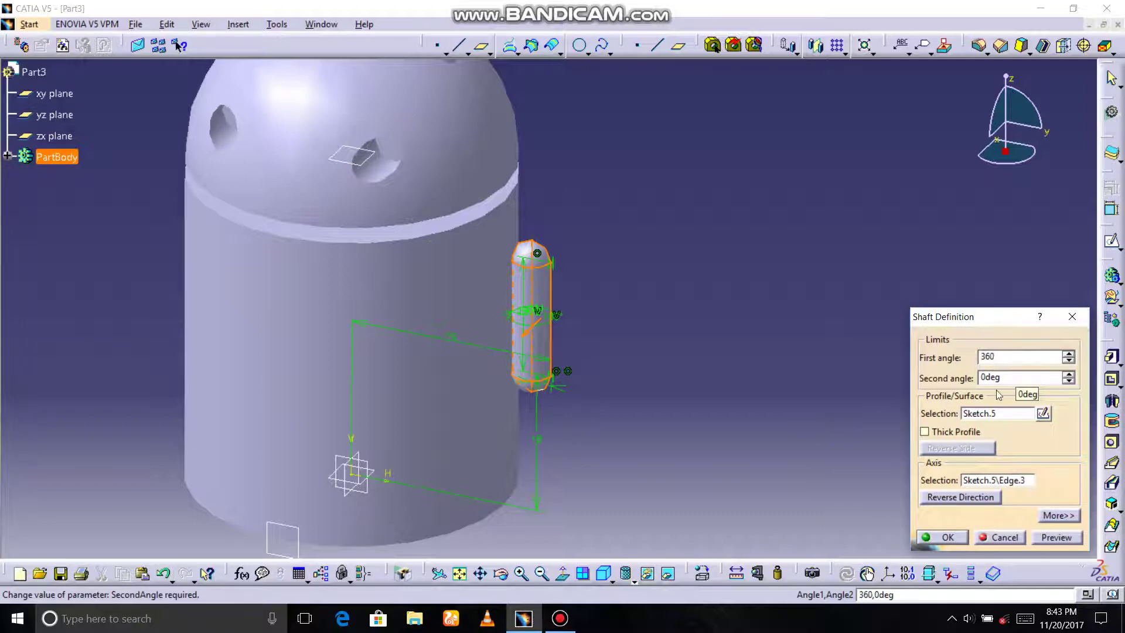
click(955, 537)
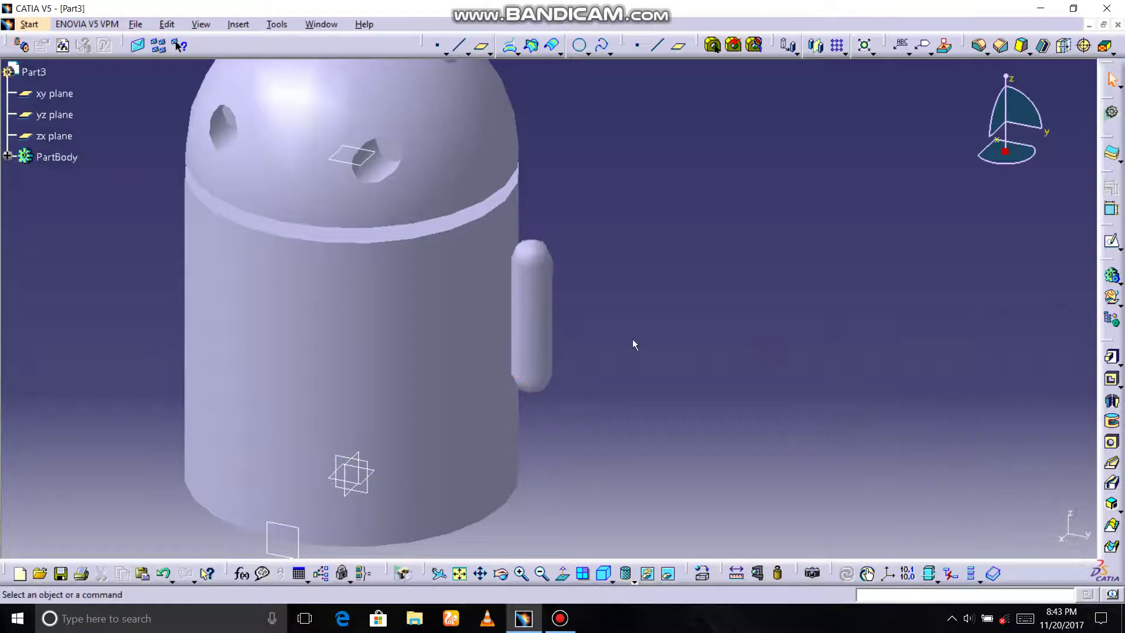
- Mirror the arm across the zx plane to create the opposite arm
click(547, 307)
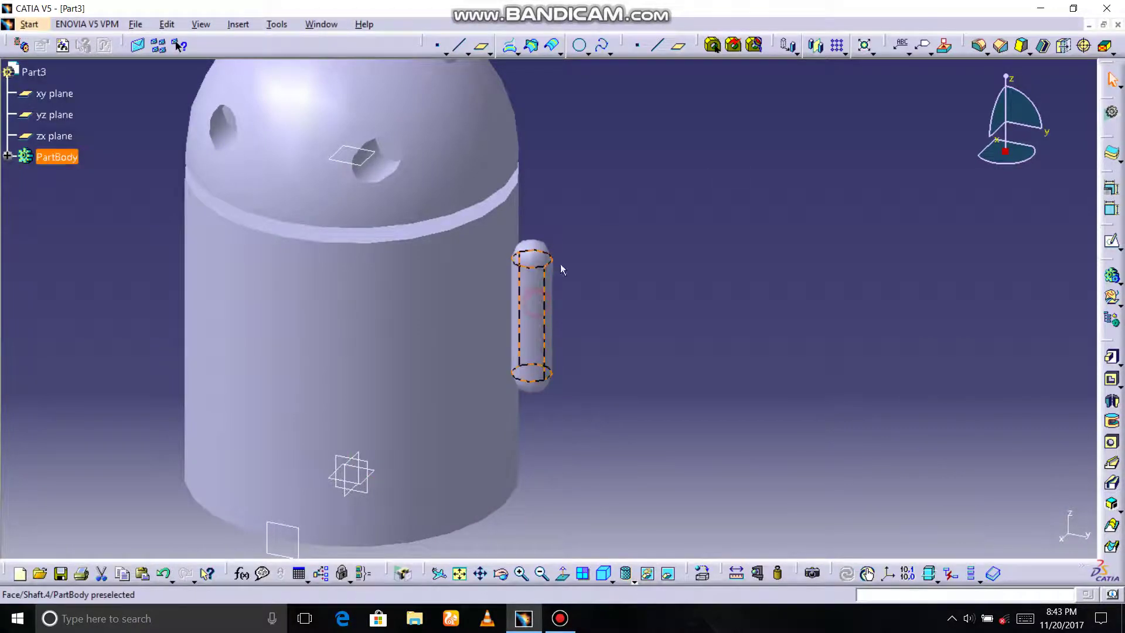
click(816, 52)
click(601, 352)
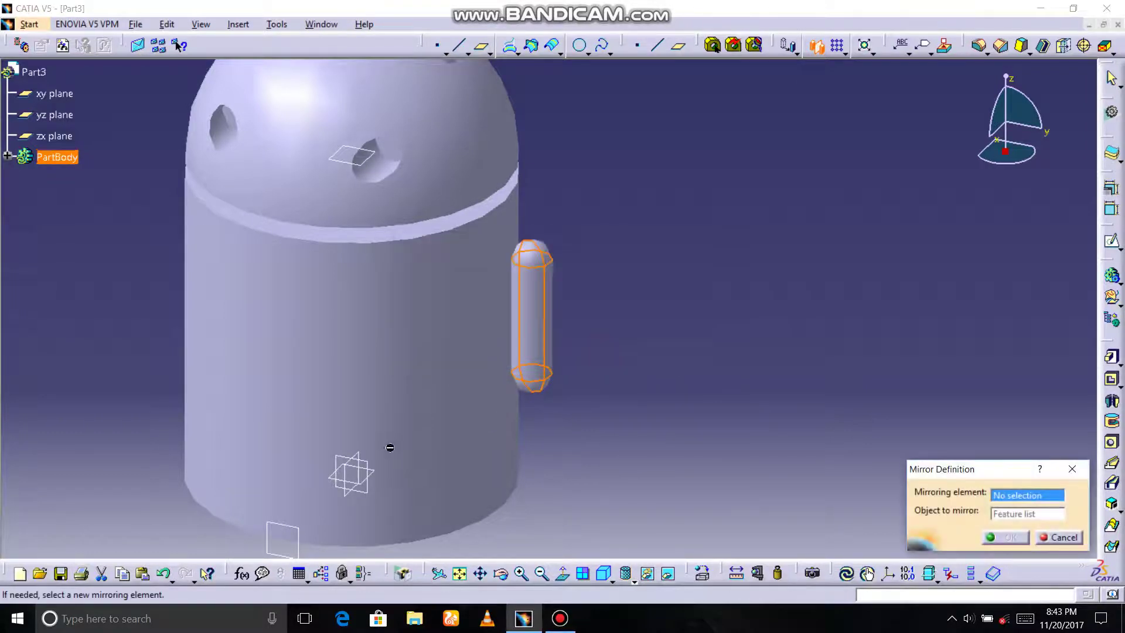
click(359, 456)
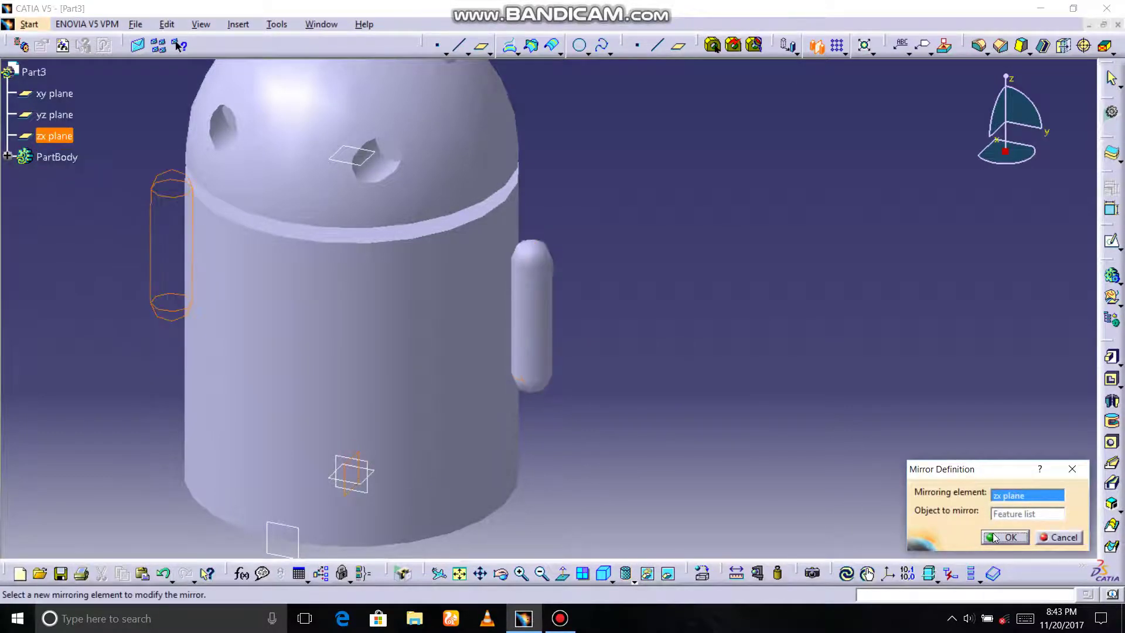
click(995, 538)
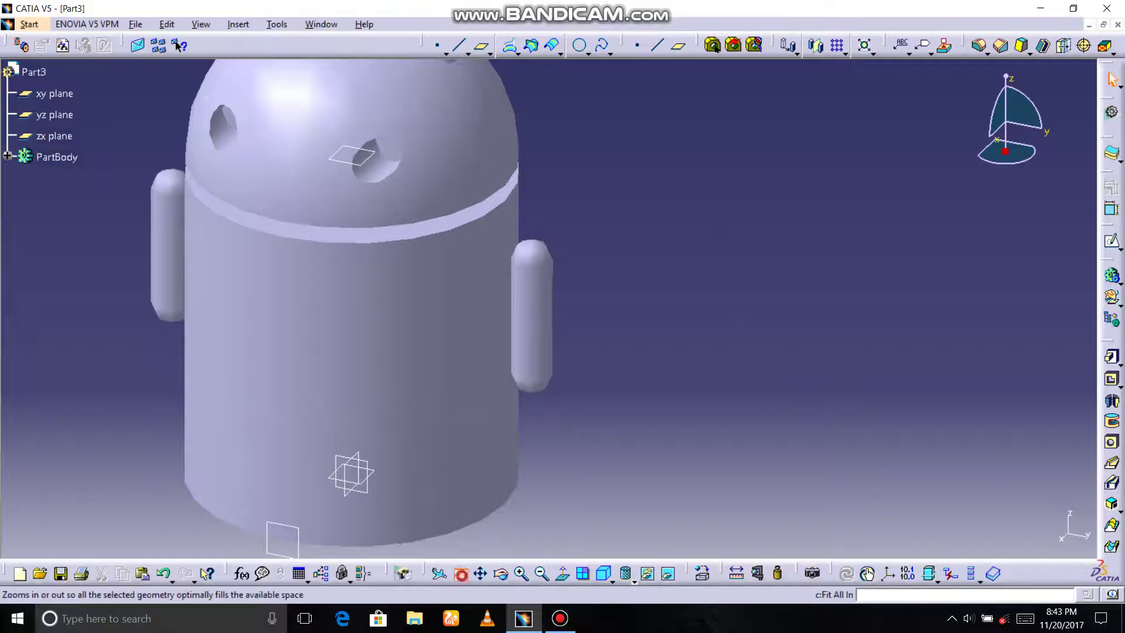
click(461, 574)
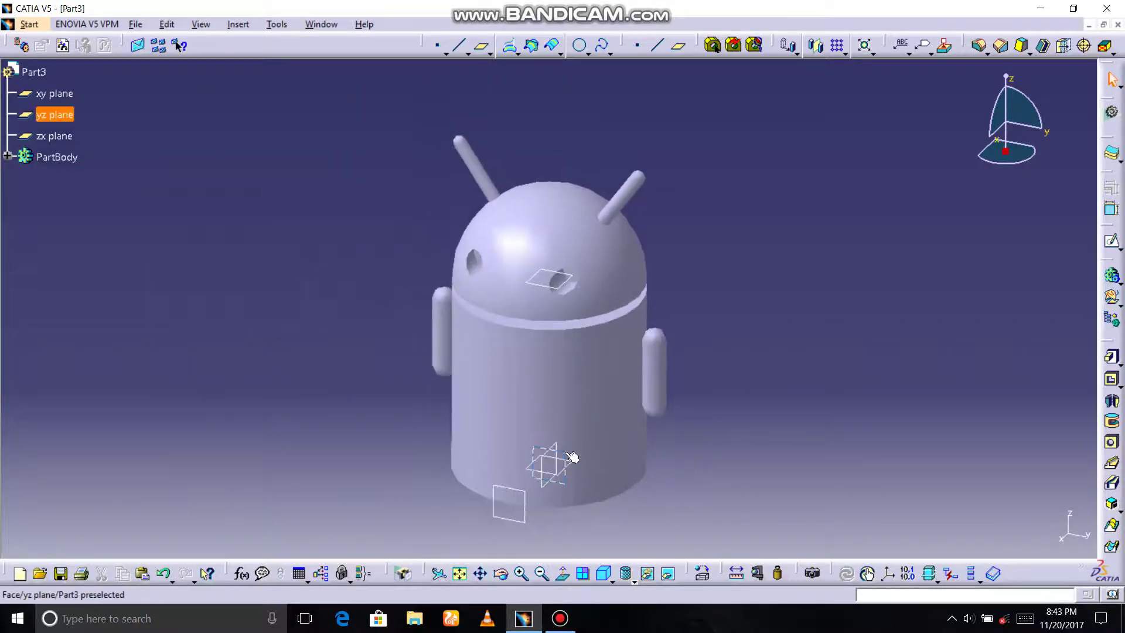
- Sketch on the yz plane a 10 mm downward line starting at H 12, V -2
click(571, 457)
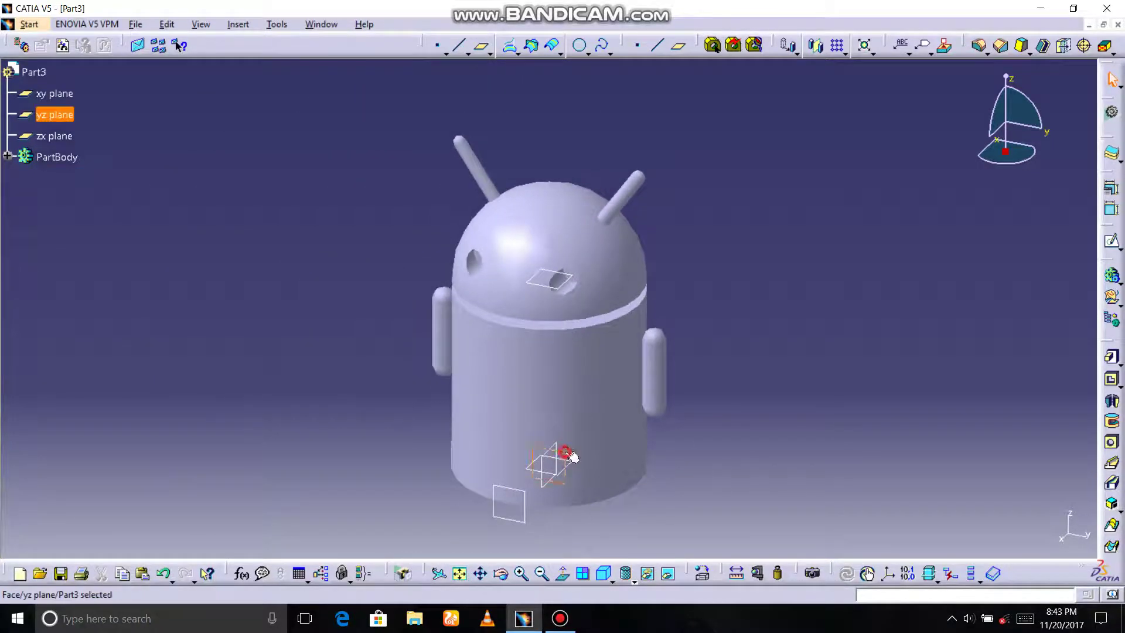
click(1112, 241)
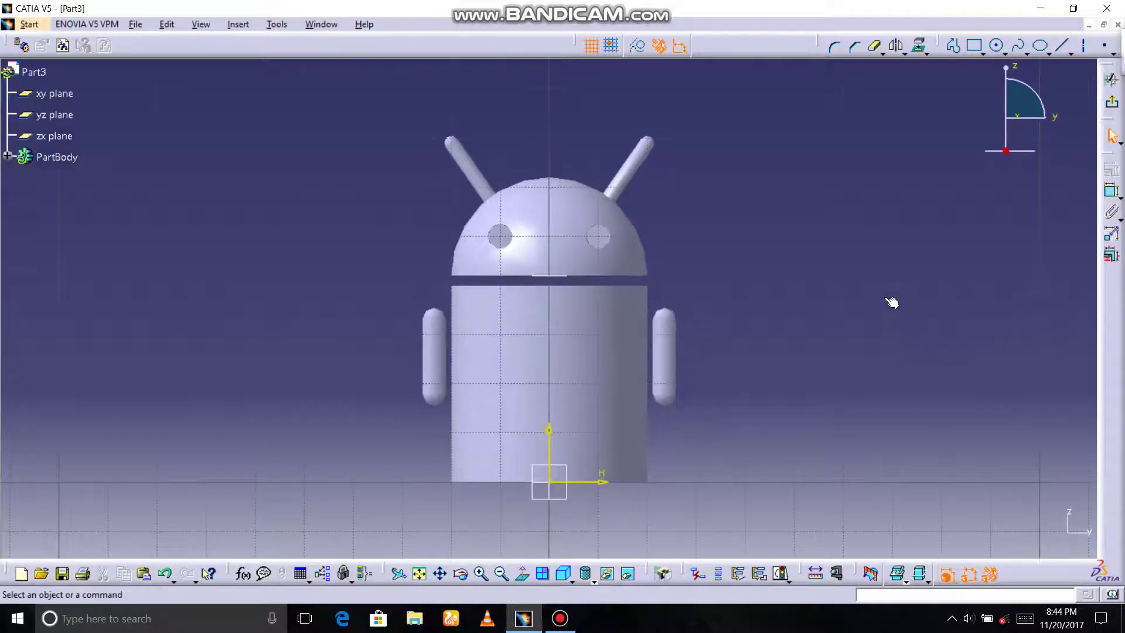
click(1071, 54)
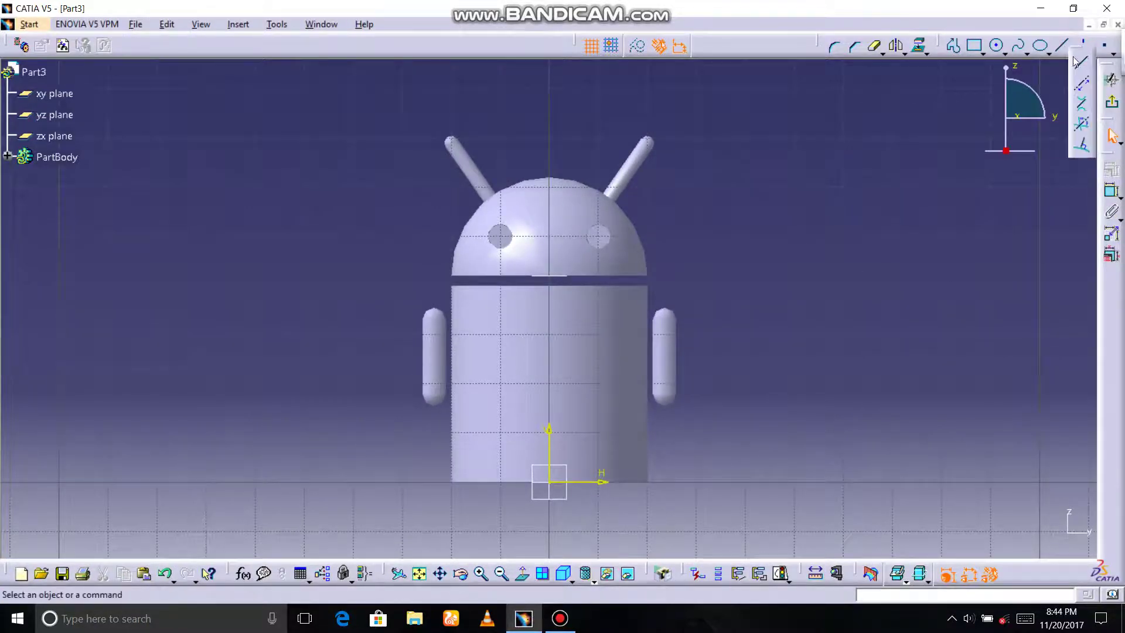
click(1080, 62)
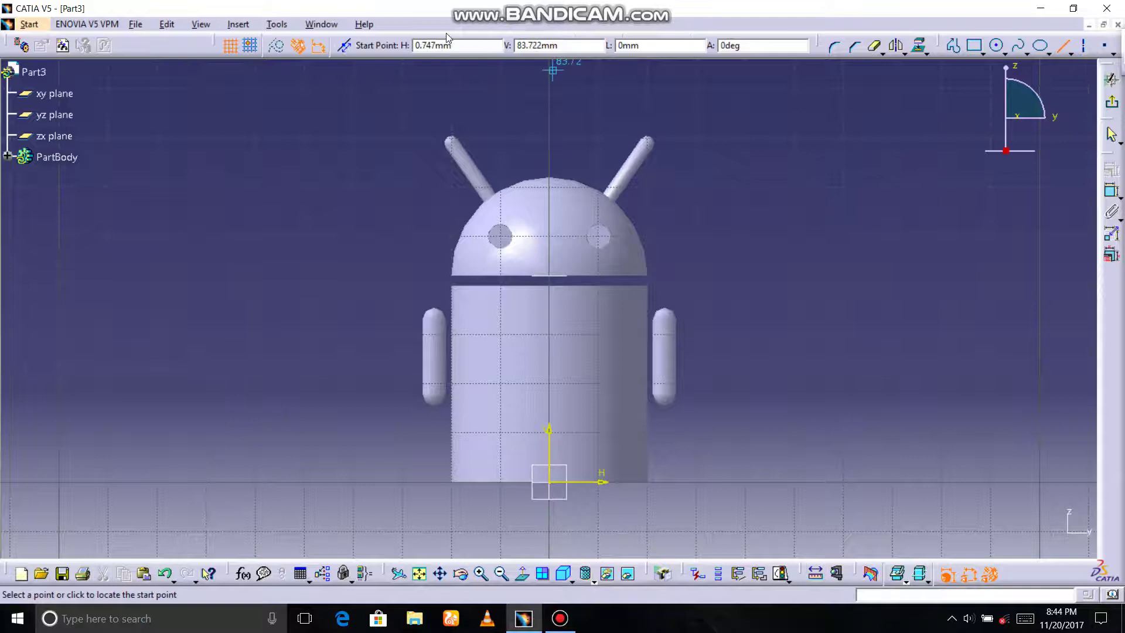
double_click(458, 49)
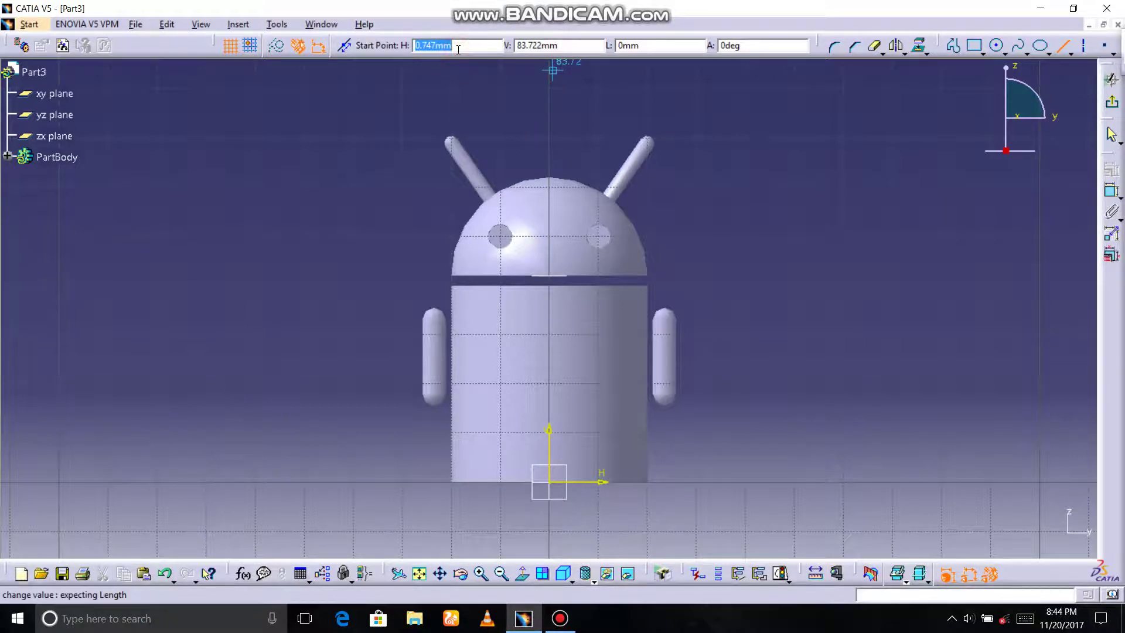
key(Return)
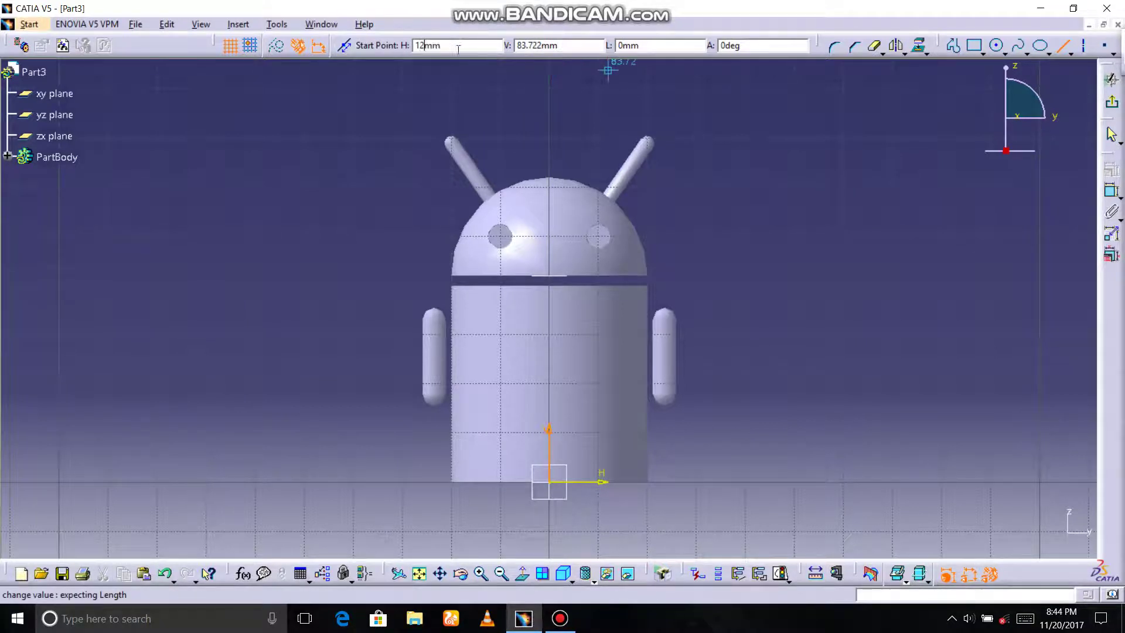
double_click(538, 47)
text(-2)
key(Return)
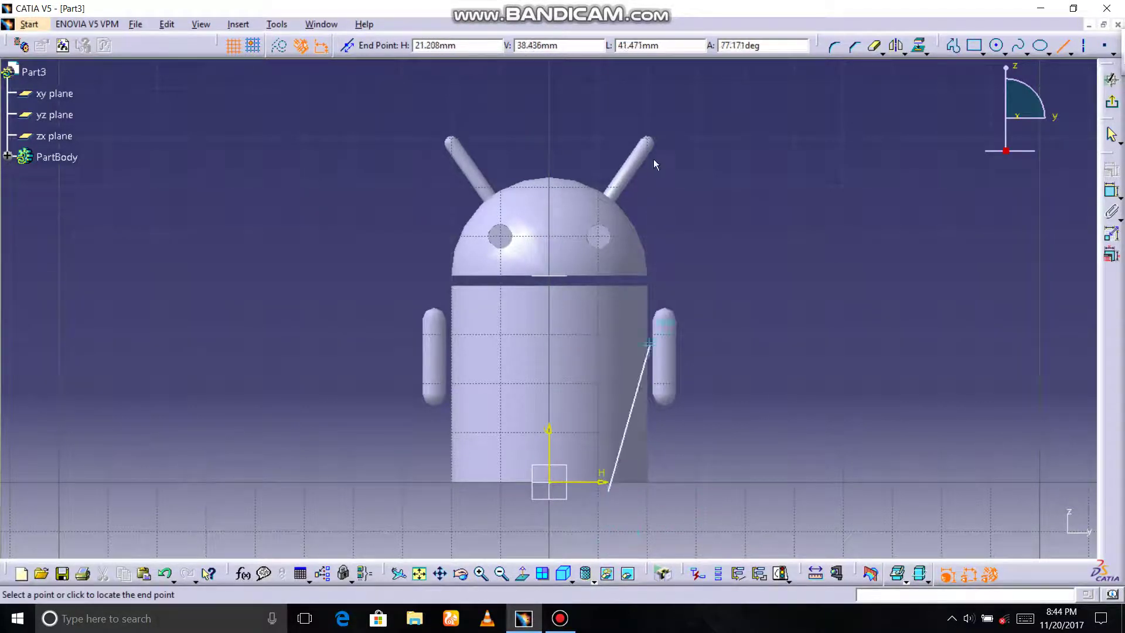
click(654, 45)
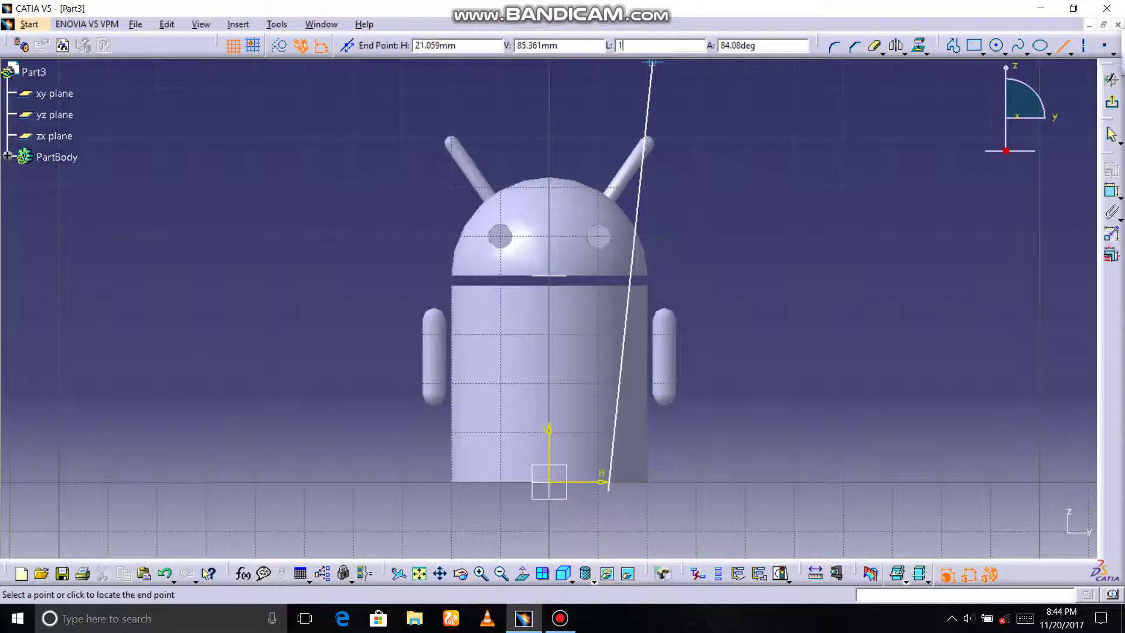
text(10mm)
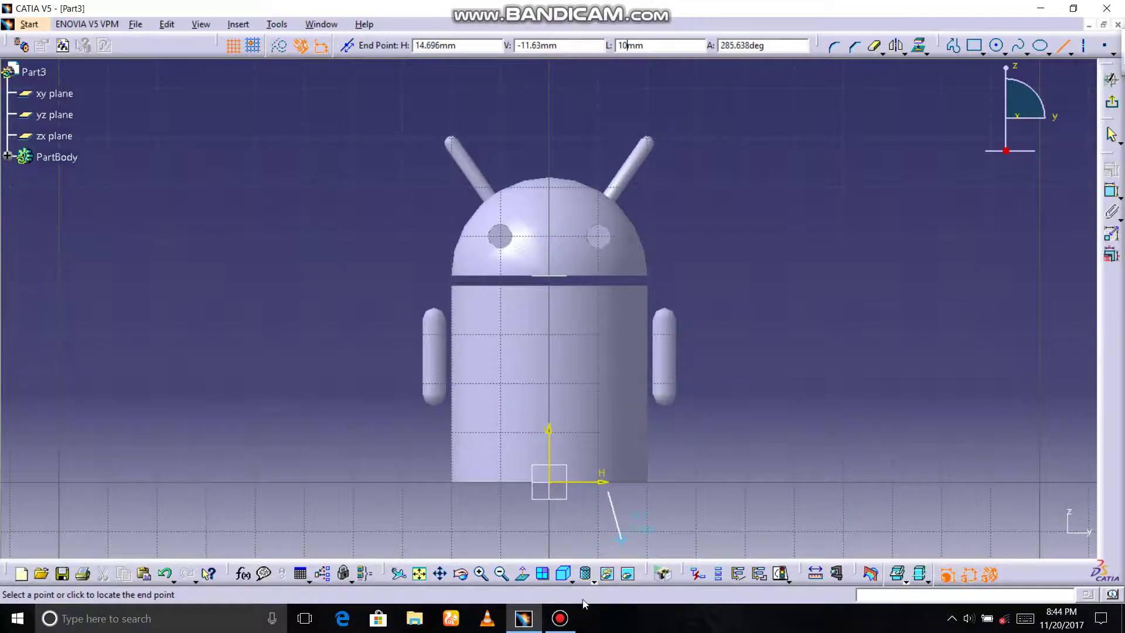
click(606, 533)
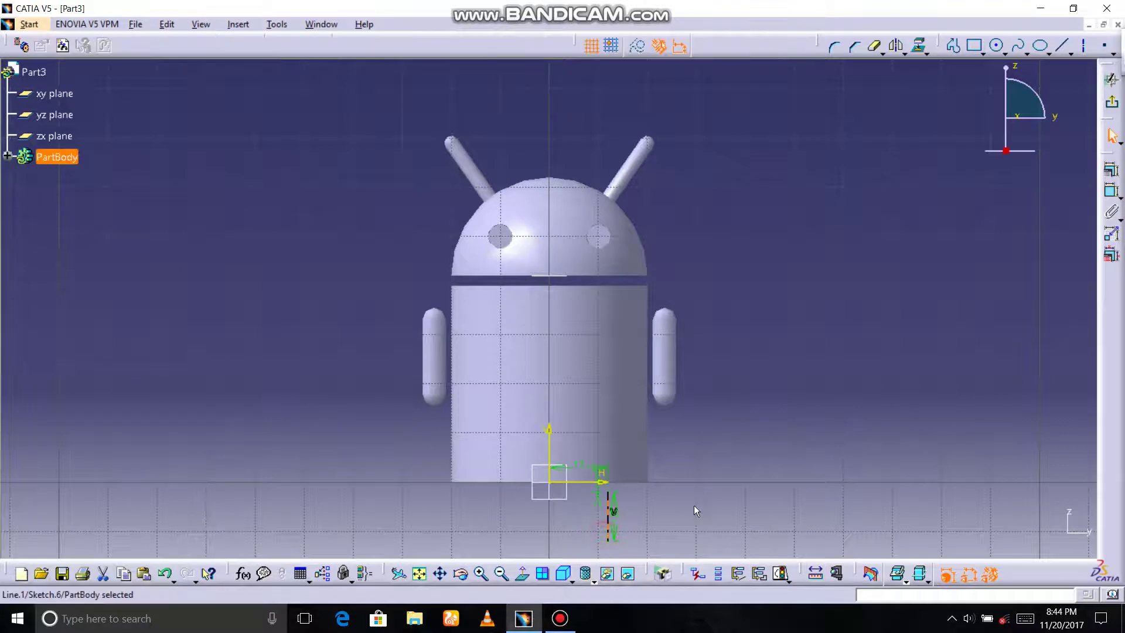
- Start a 2.5 mm line from the leg line's lower end
click(439, 574)
drag(516, 535, 497, 409)
click(480, 574)
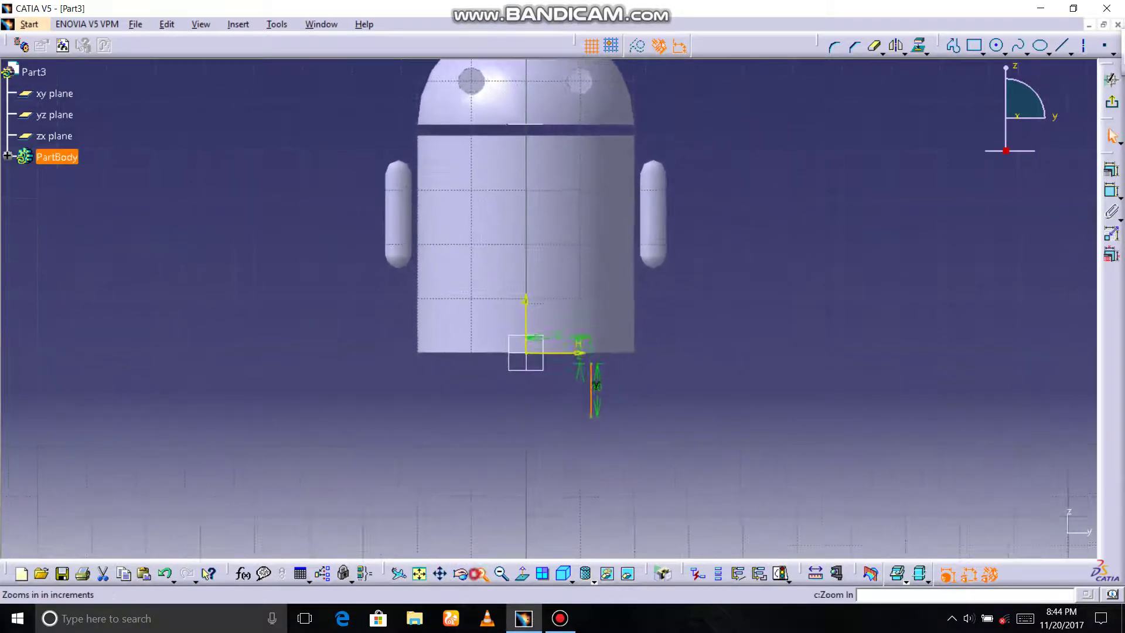
click(481, 574)
click(440, 573)
drag(519, 495, 518, 433)
key(Escape)
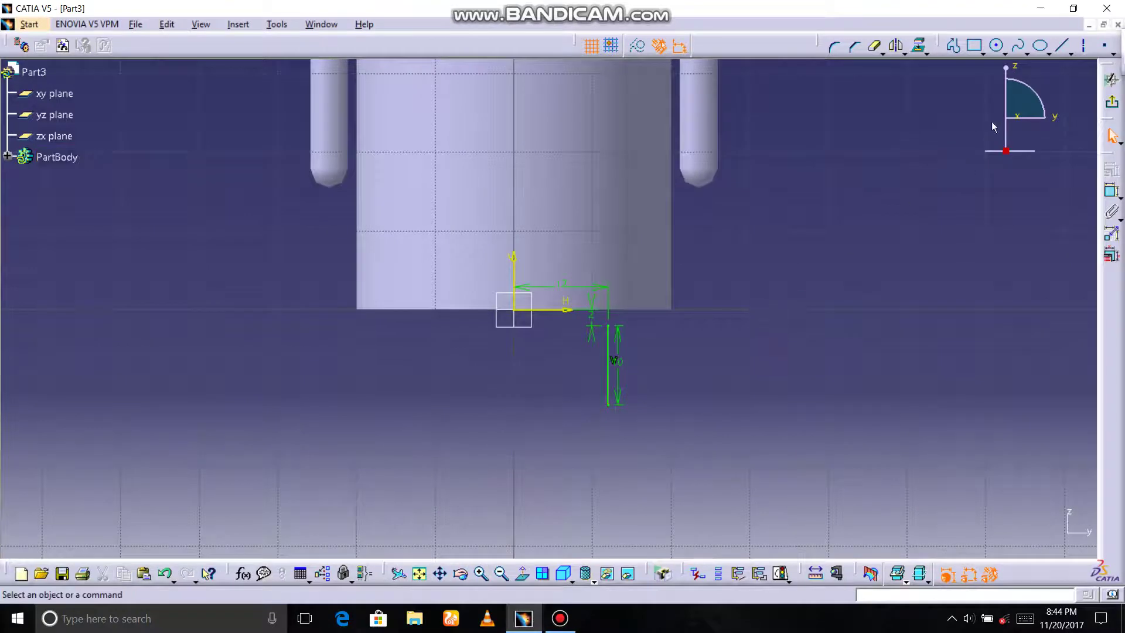
click(1062, 45)
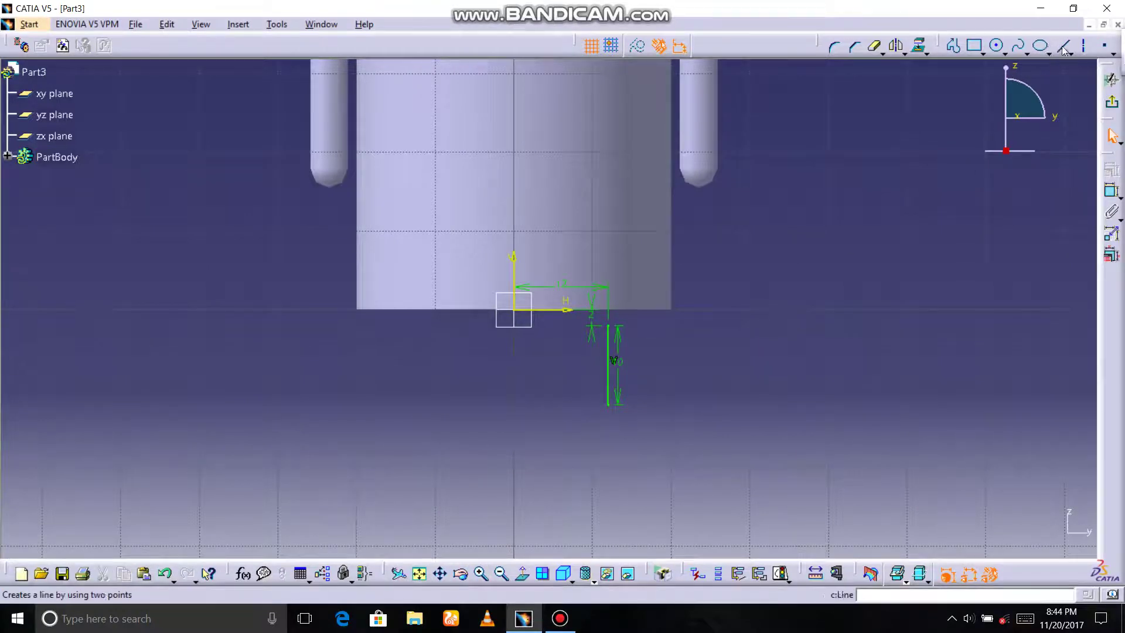
click(609, 407)
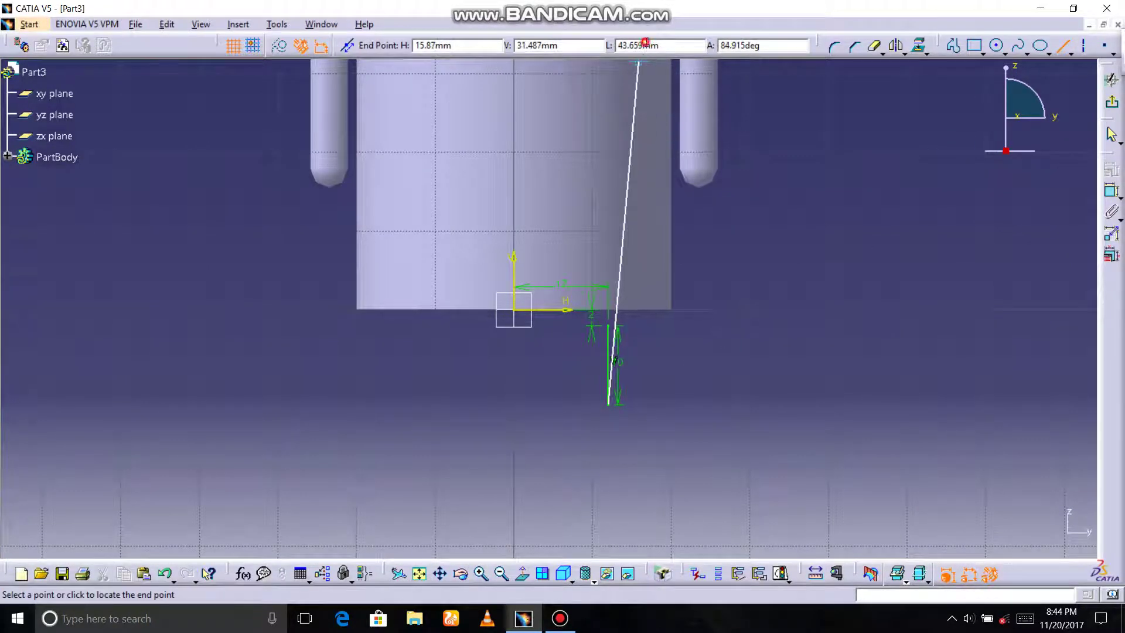
click(646, 45)
key(Return)
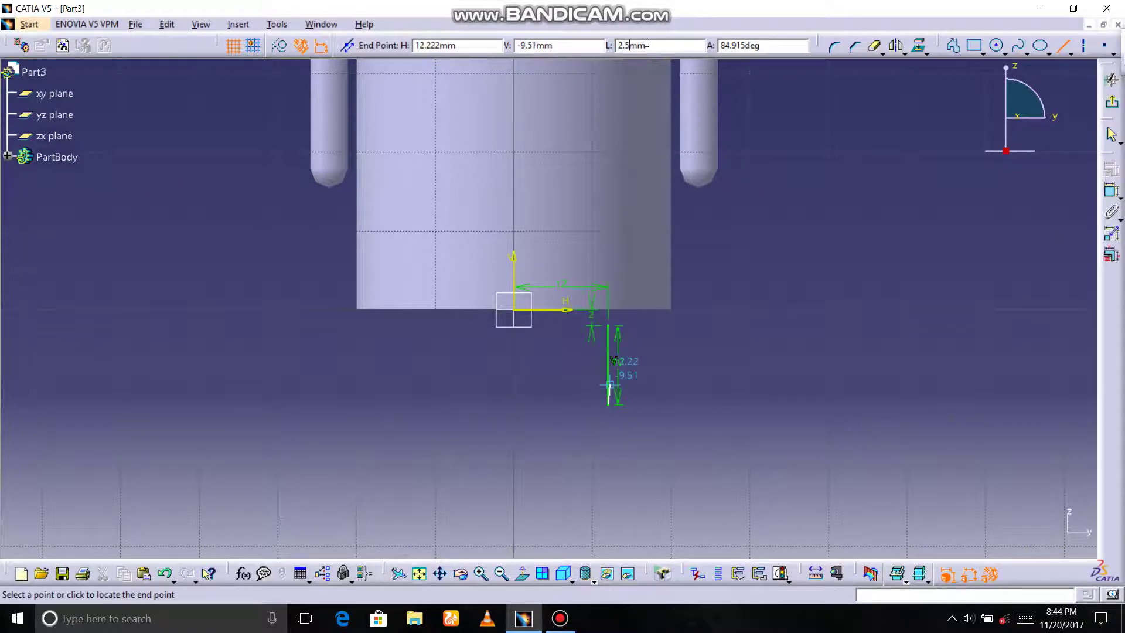
- Add circles at the leg's foot and top on a new vertical axis line
click(507, 404)
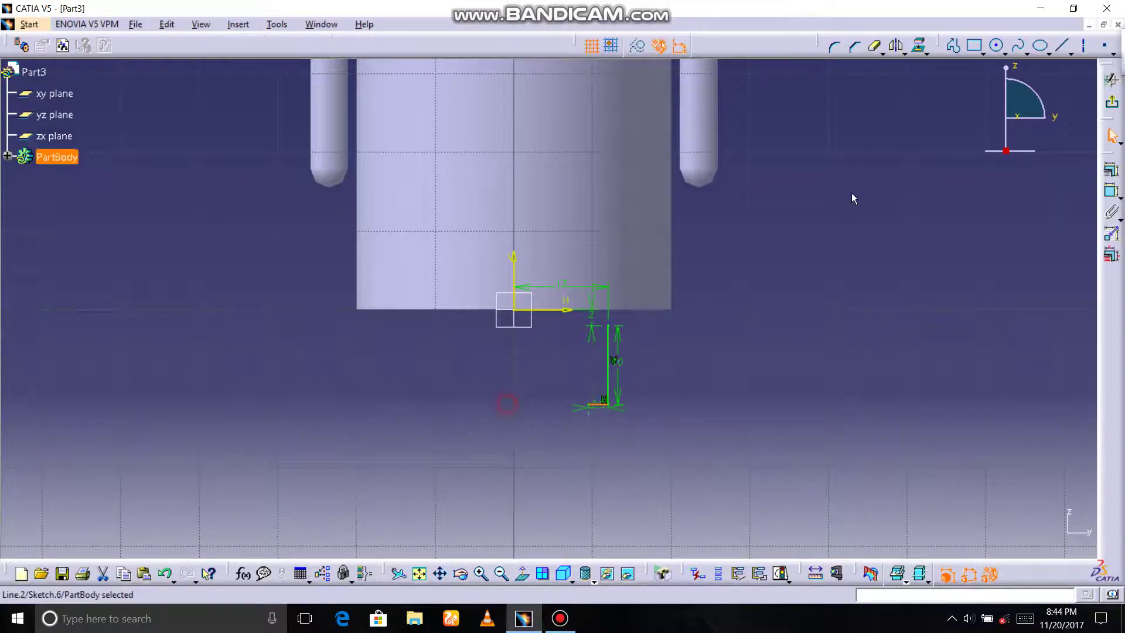
click(998, 46)
click(586, 401)
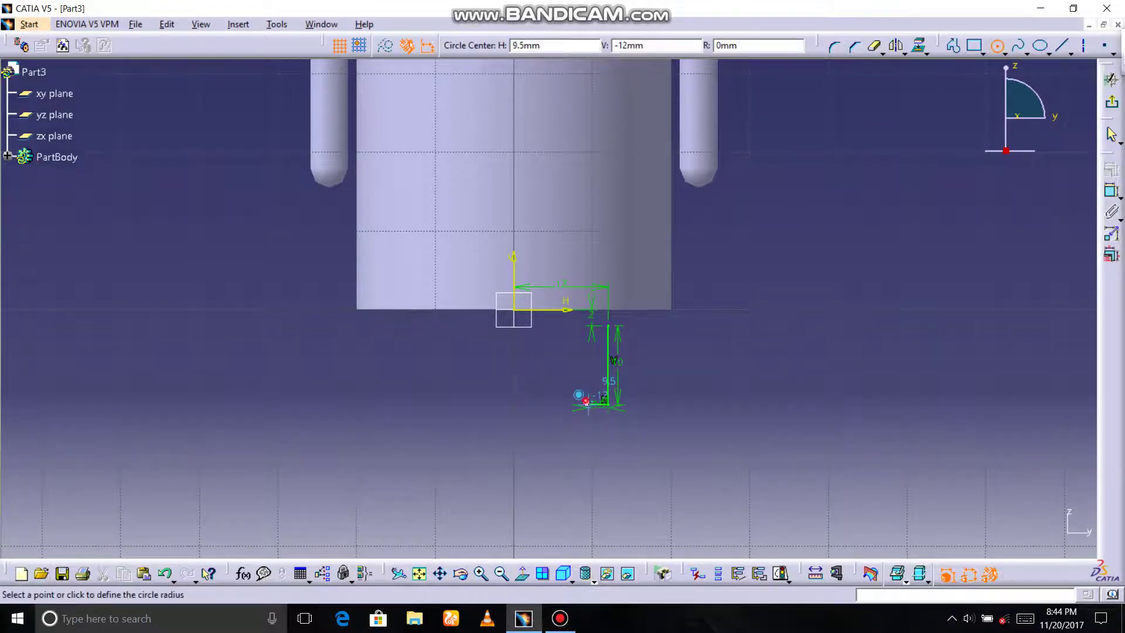
click(608, 403)
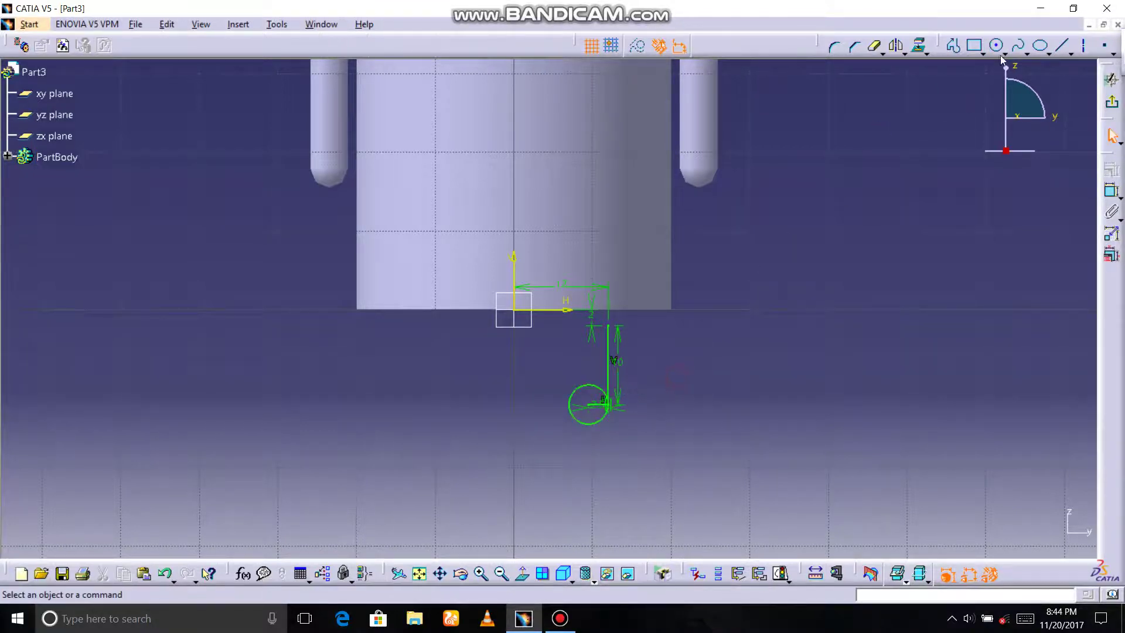
click(1061, 47)
click(589, 437)
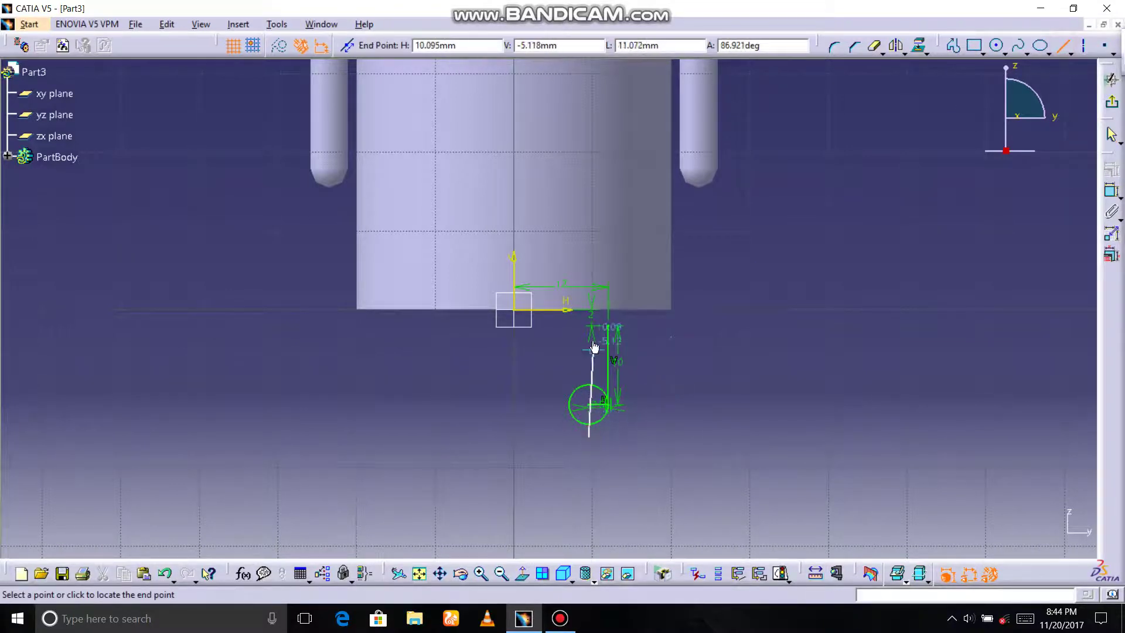
click(589, 294)
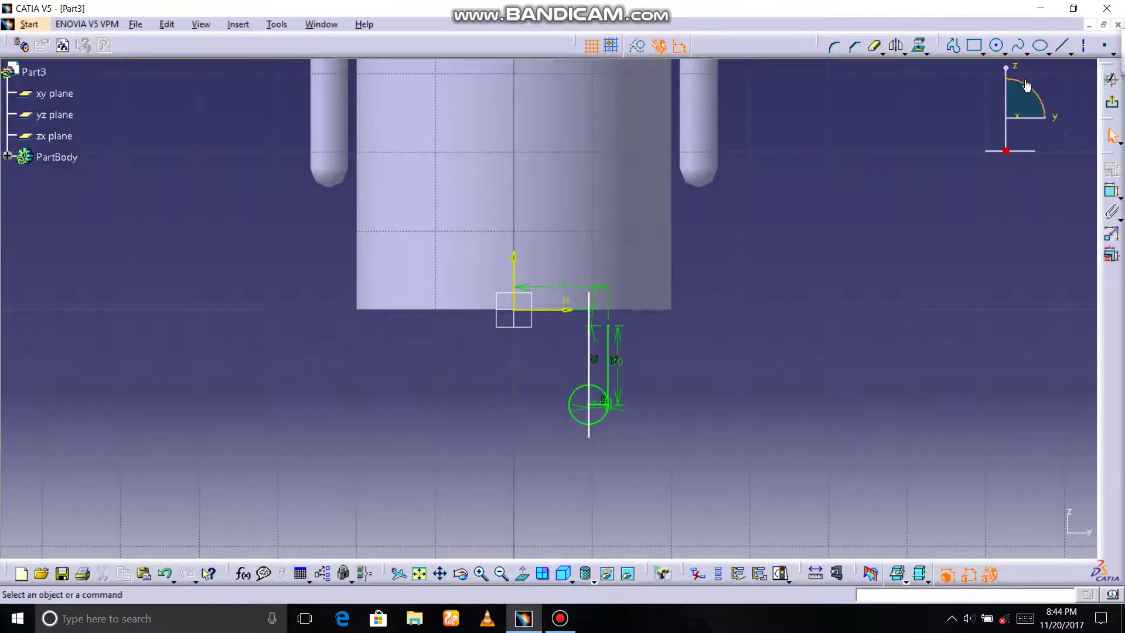
click(996, 45)
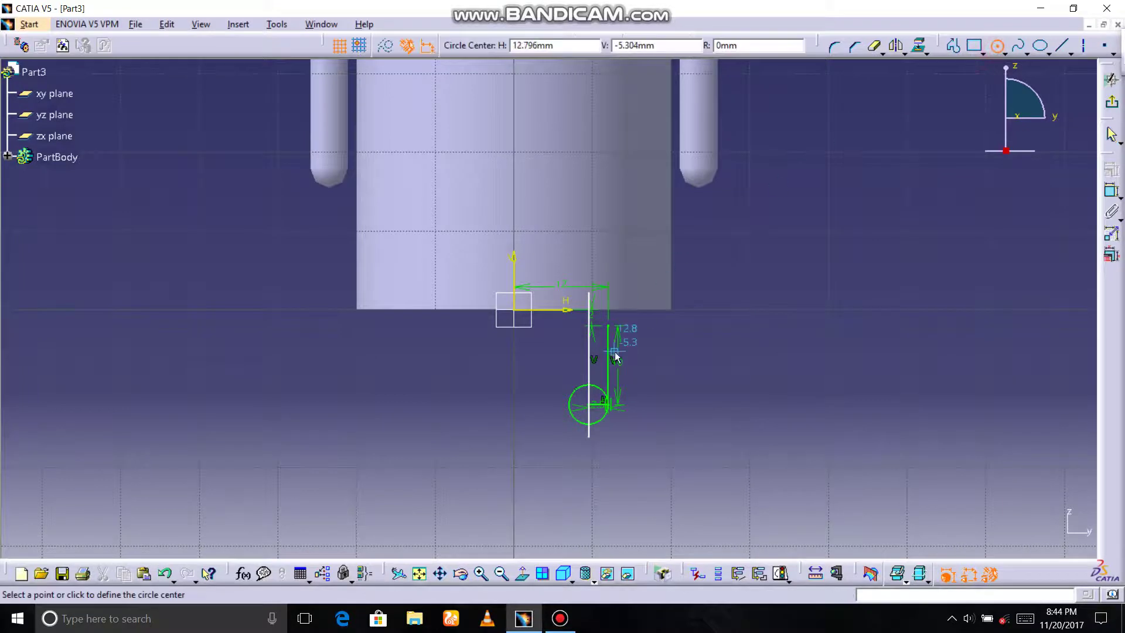
click(591, 325)
click(613, 321)
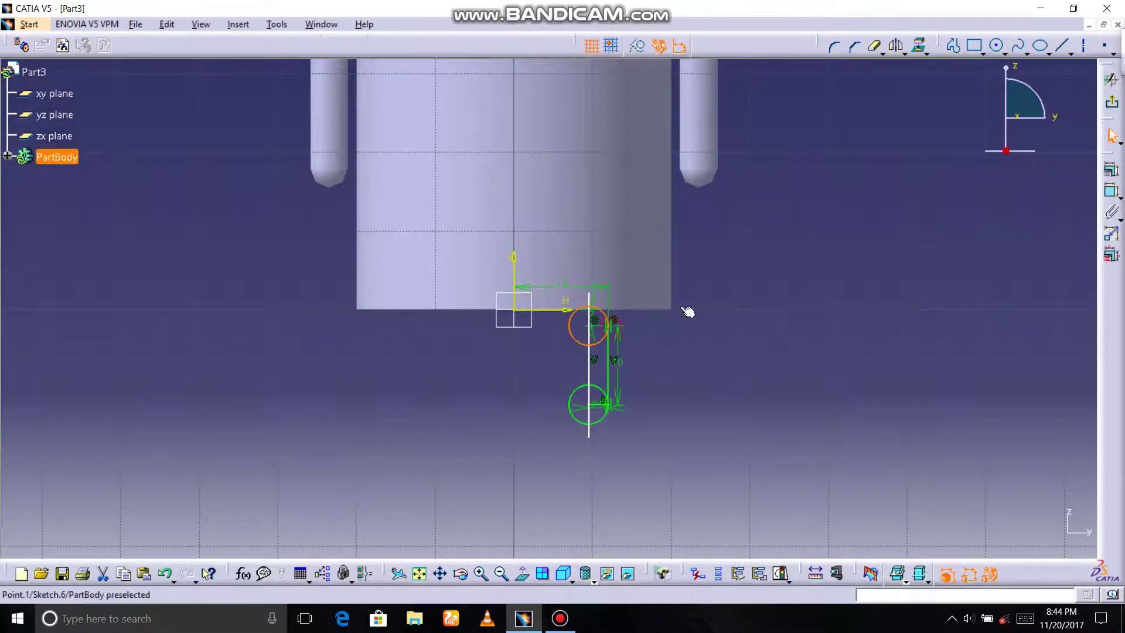
click(727, 290)
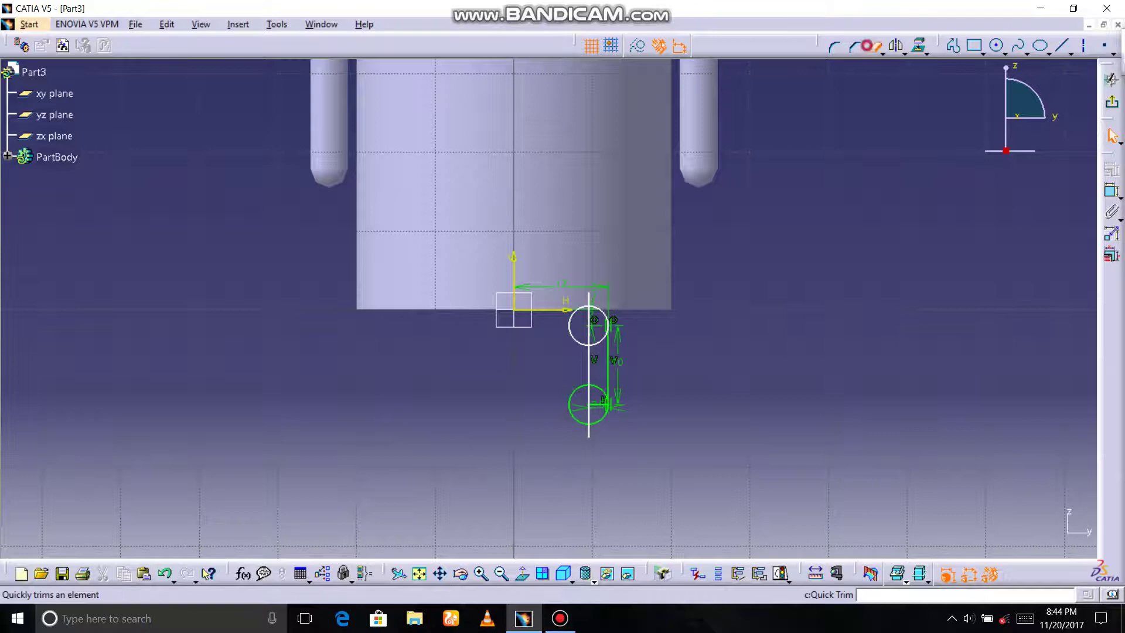
- Trim the circle halves and line stubs into rounded top and bottom arc caps
click(874, 45)
click(571, 330)
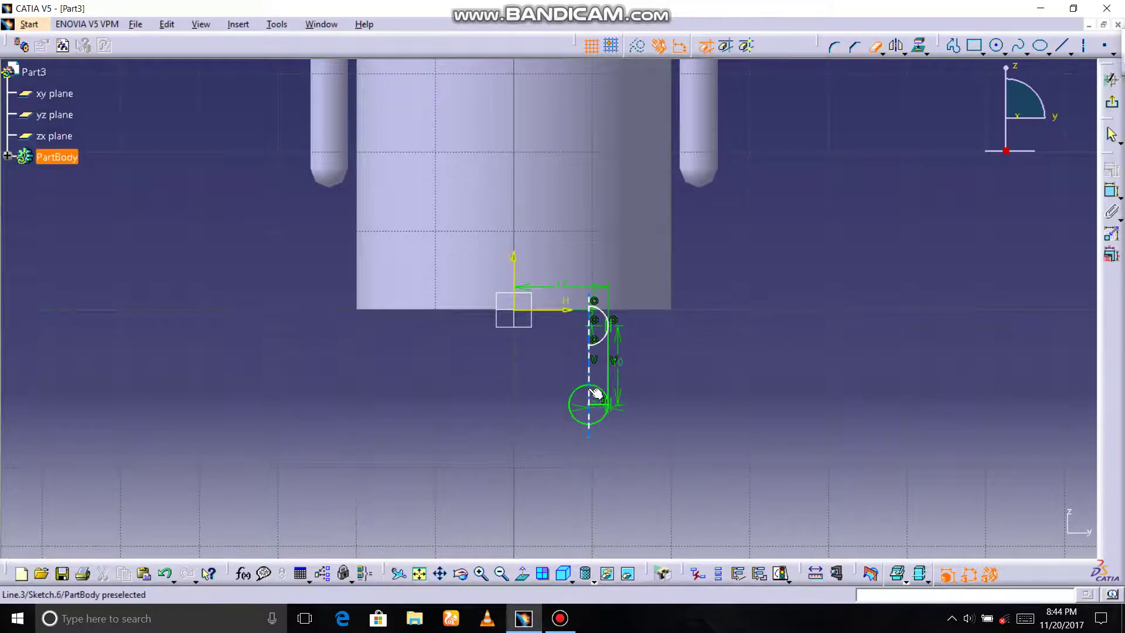
click(576, 392)
click(589, 434)
click(605, 393)
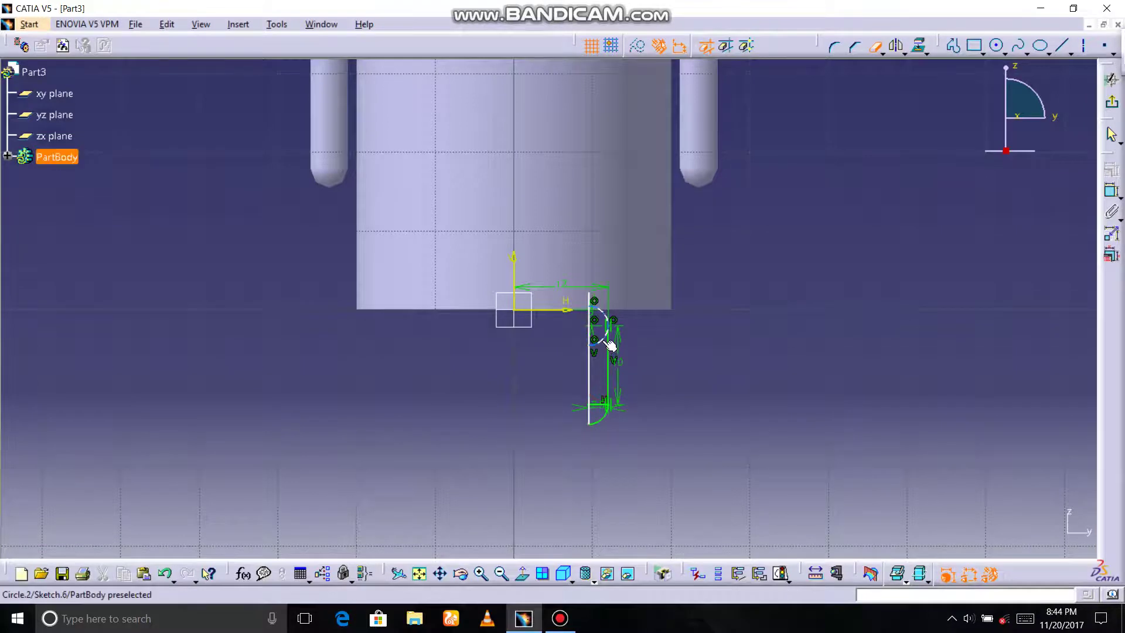
click(606, 341)
click(588, 302)
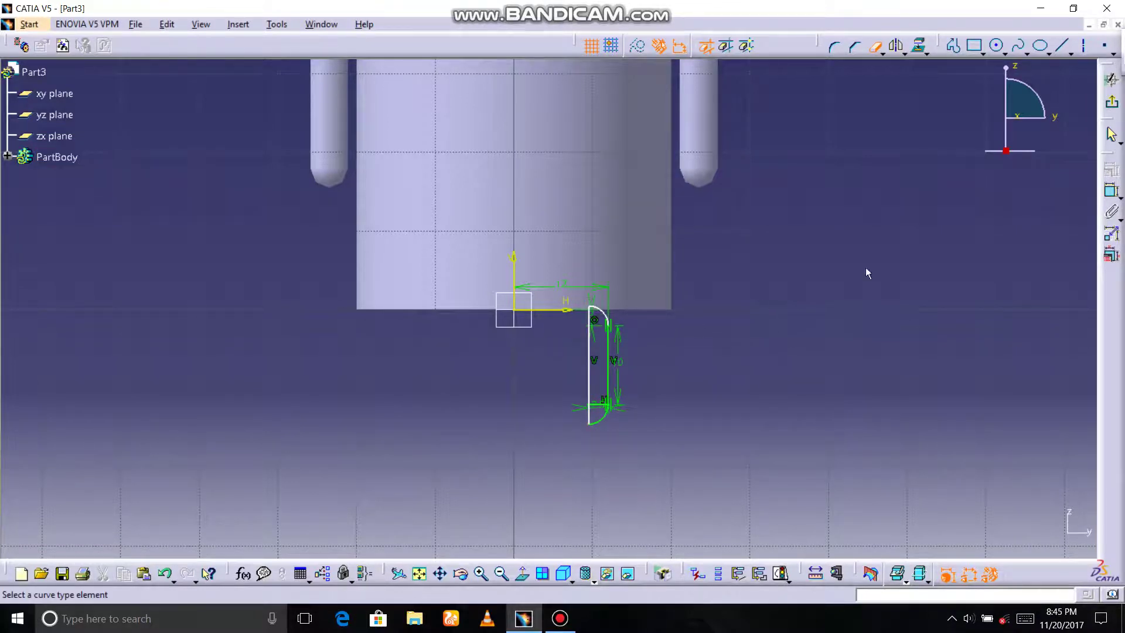
- Delete the extra line from Sketch.6, then revolve it 360° into the leg
click(1112, 102)
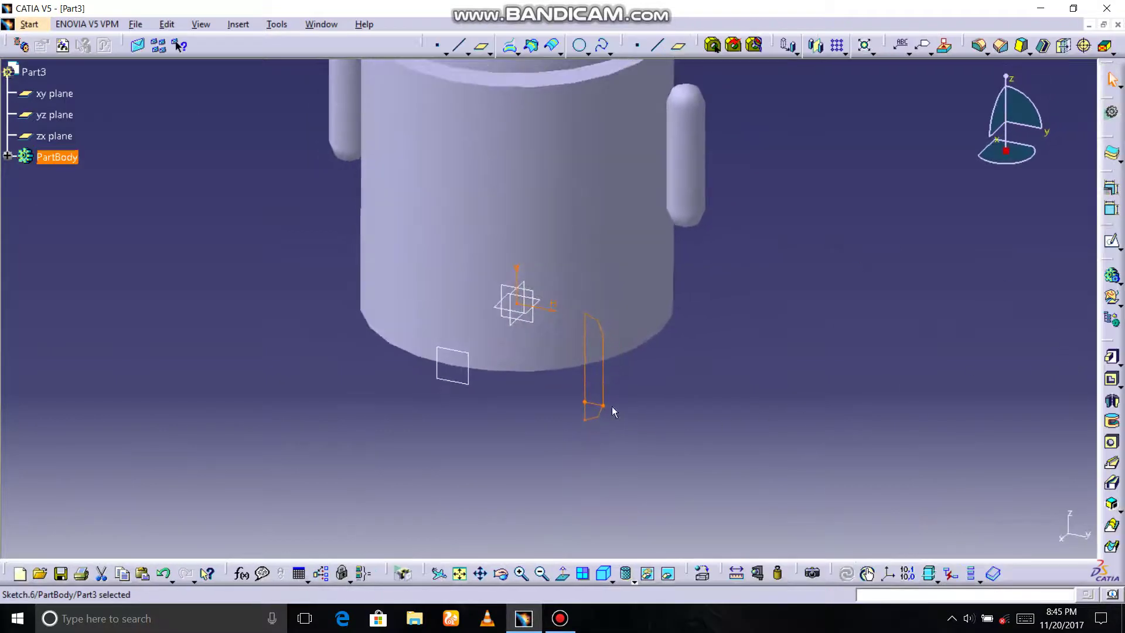
double_click(597, 408)
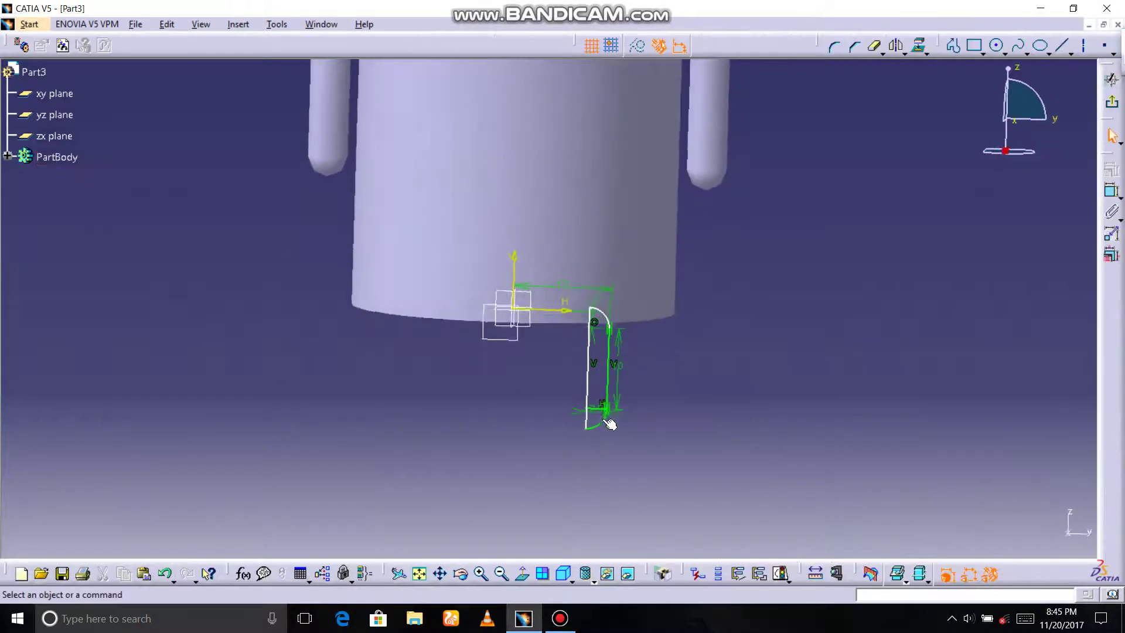
right_click(602, 409)
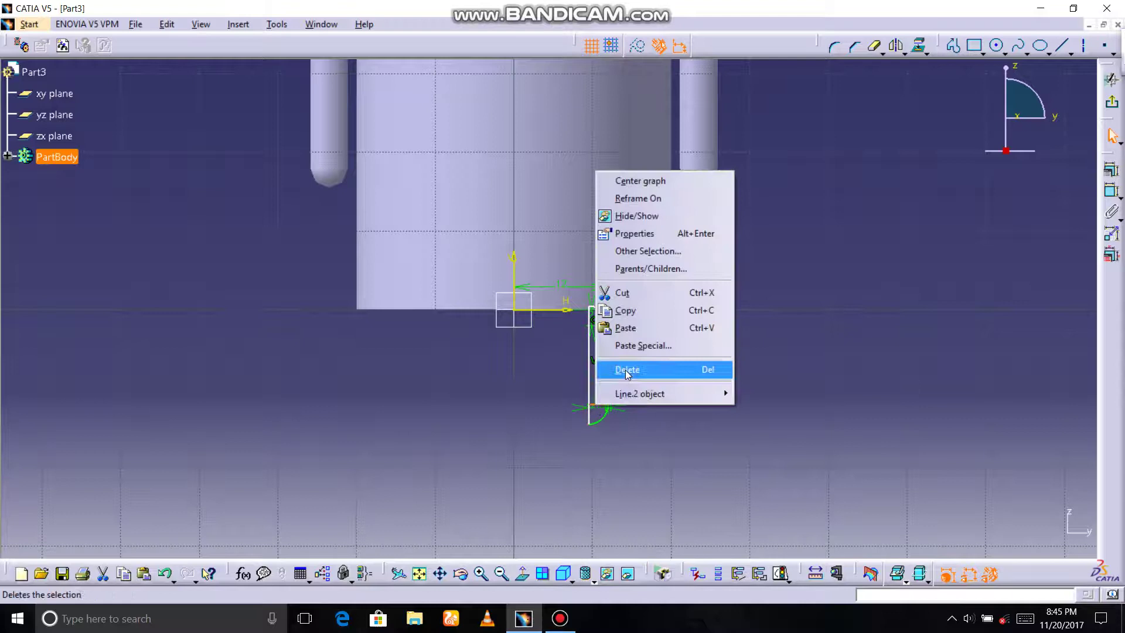
click(622, 370)
click(1111, 102)
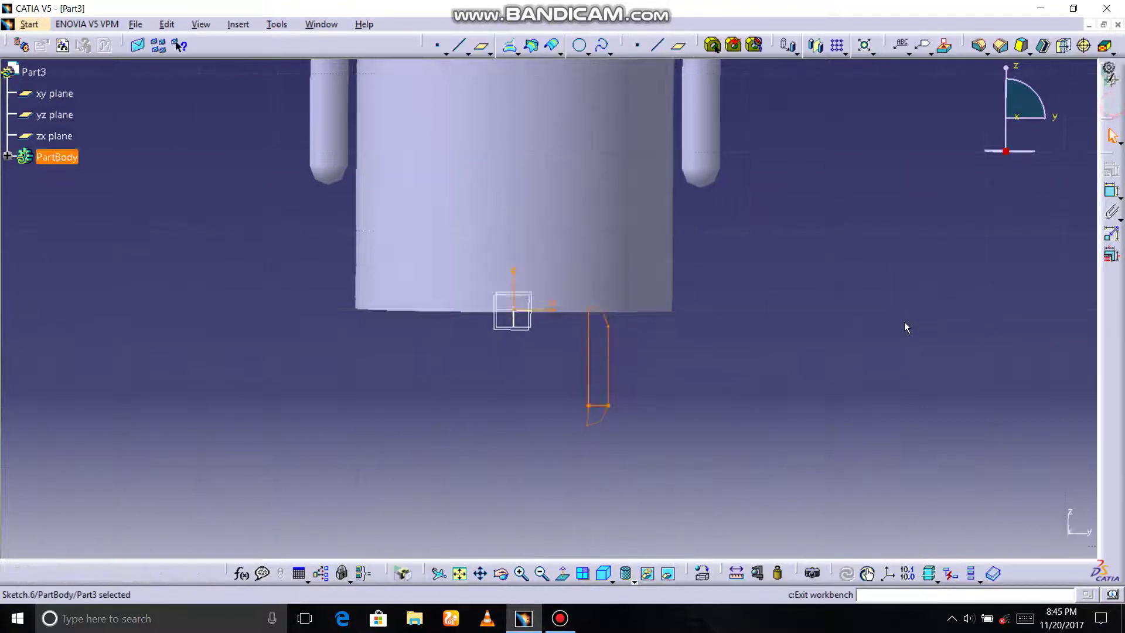
click(1112, 403)
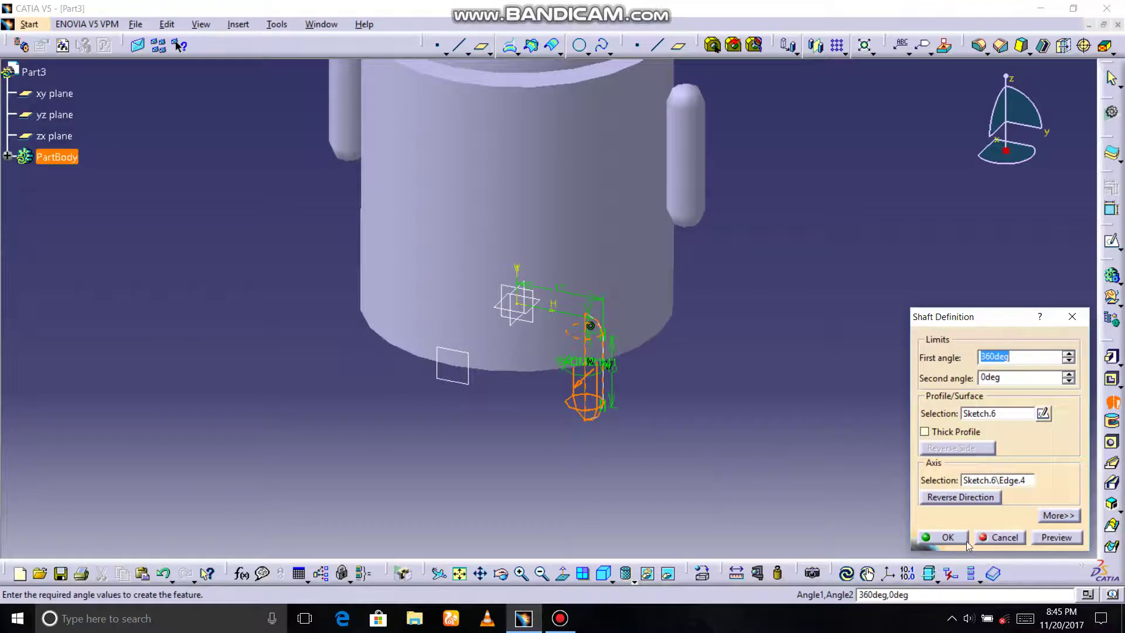
click(959, 538)
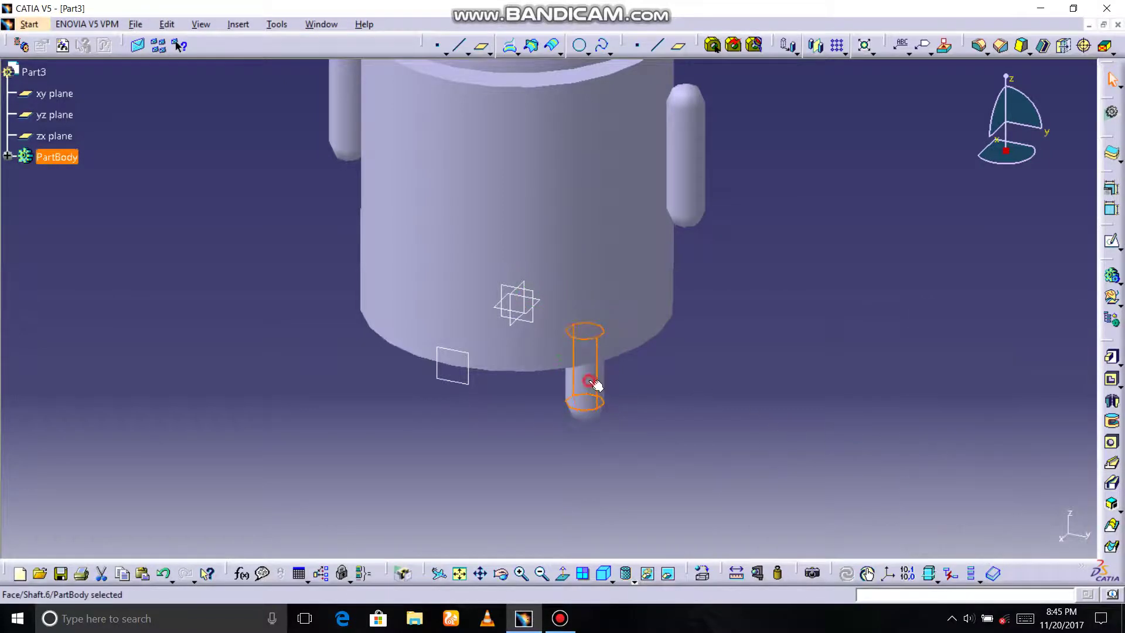
- Mirror the leg across the zx plane to create a second leg
click(816, 45)
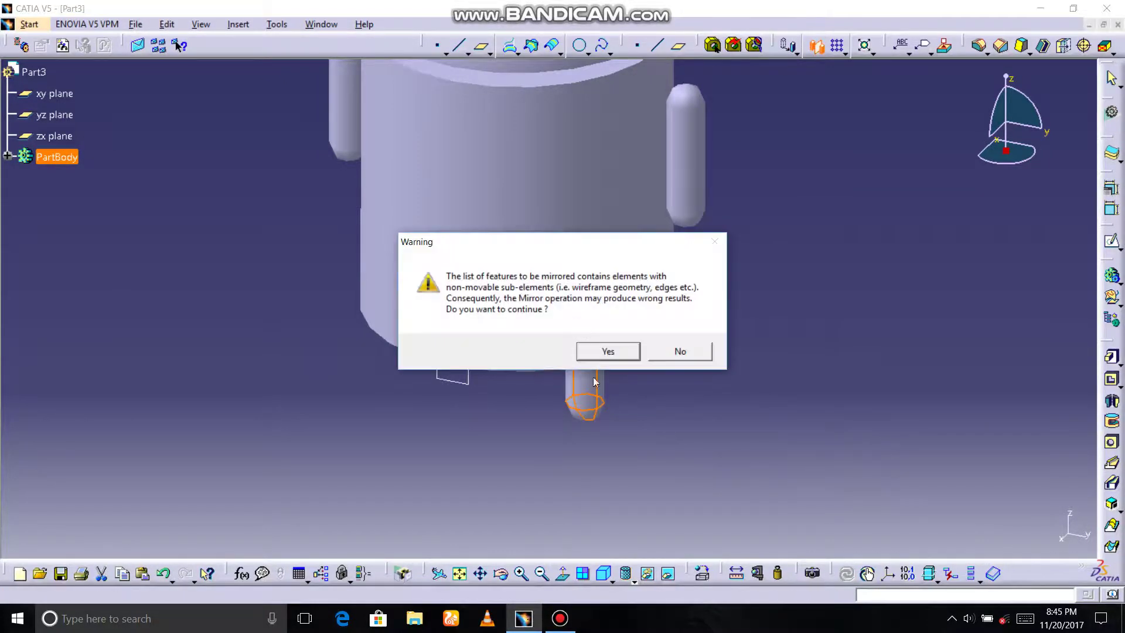
click(620, 356)
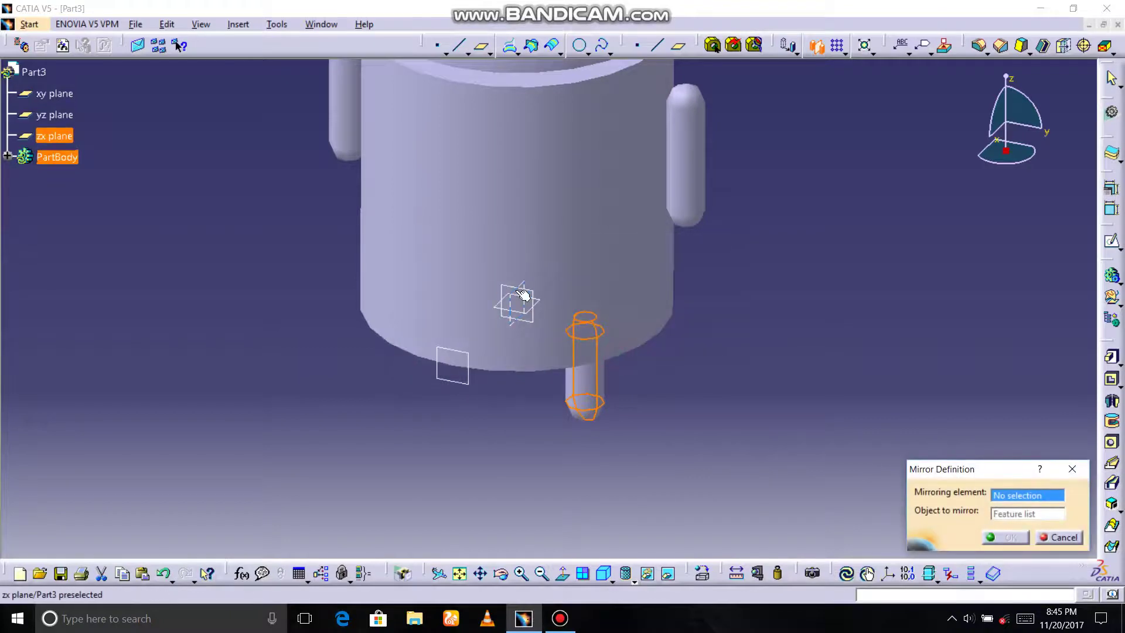
click(527, 308)
click(1005, 537)
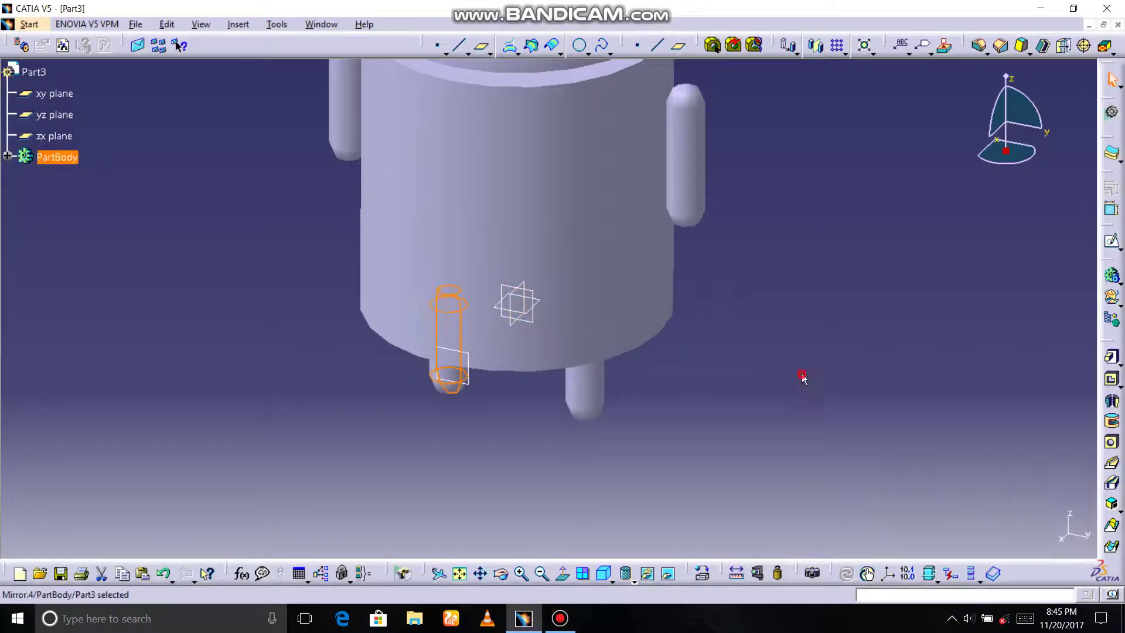
click(460, 575)
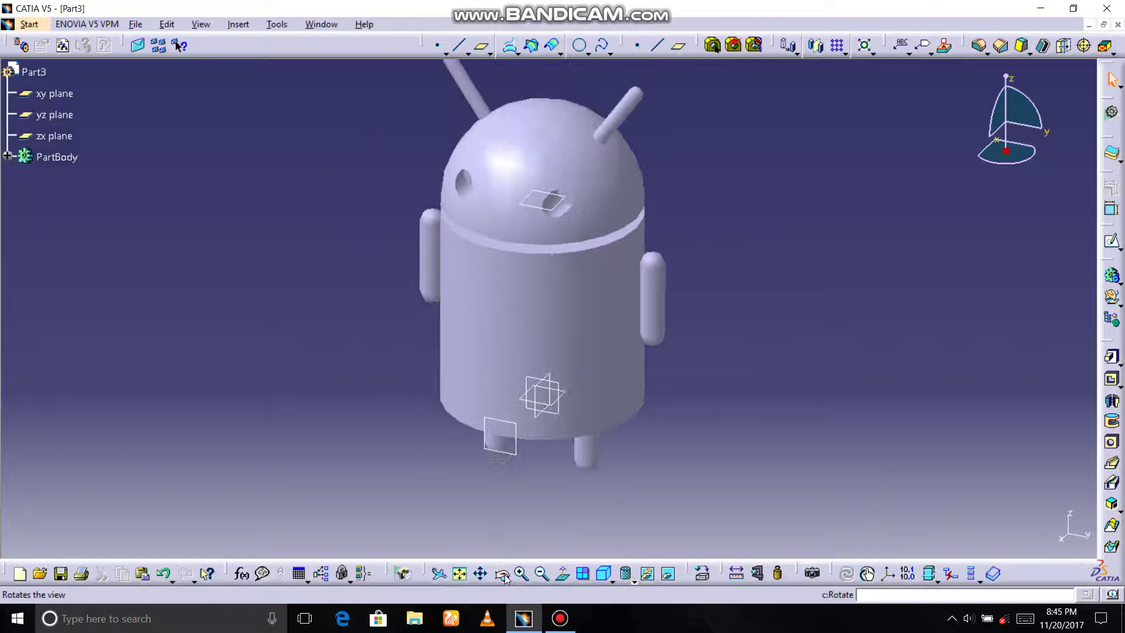
click(503, 574)
drag(527, 485, 552, 484)
- Hide the reference planes Plane.2 and Plane.1
right_click(541, 471)
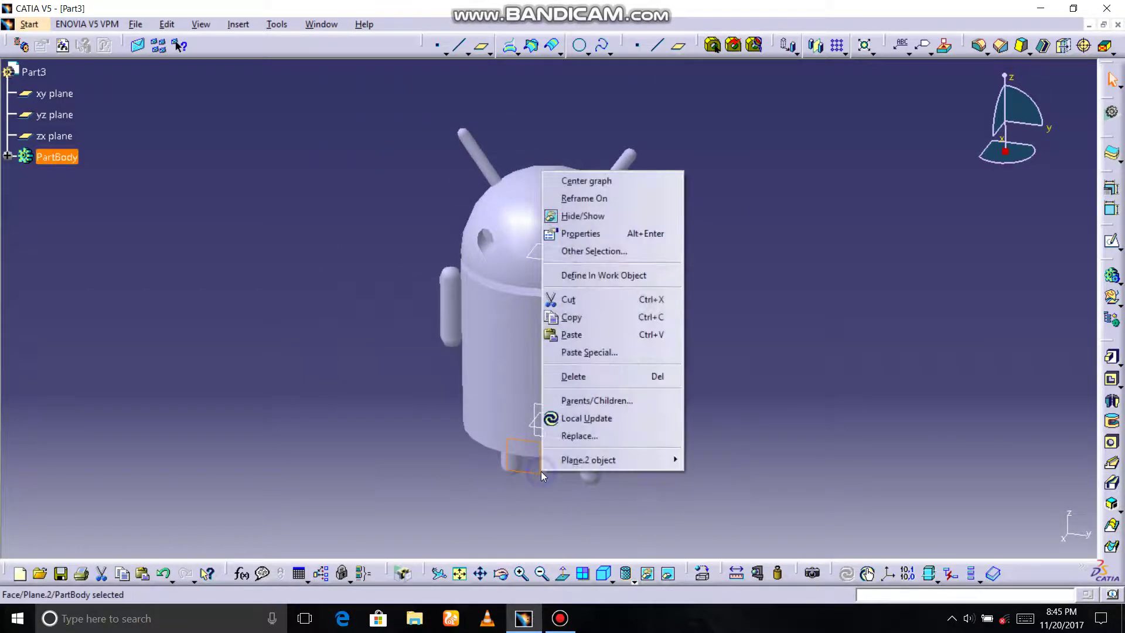
click(651, 216)
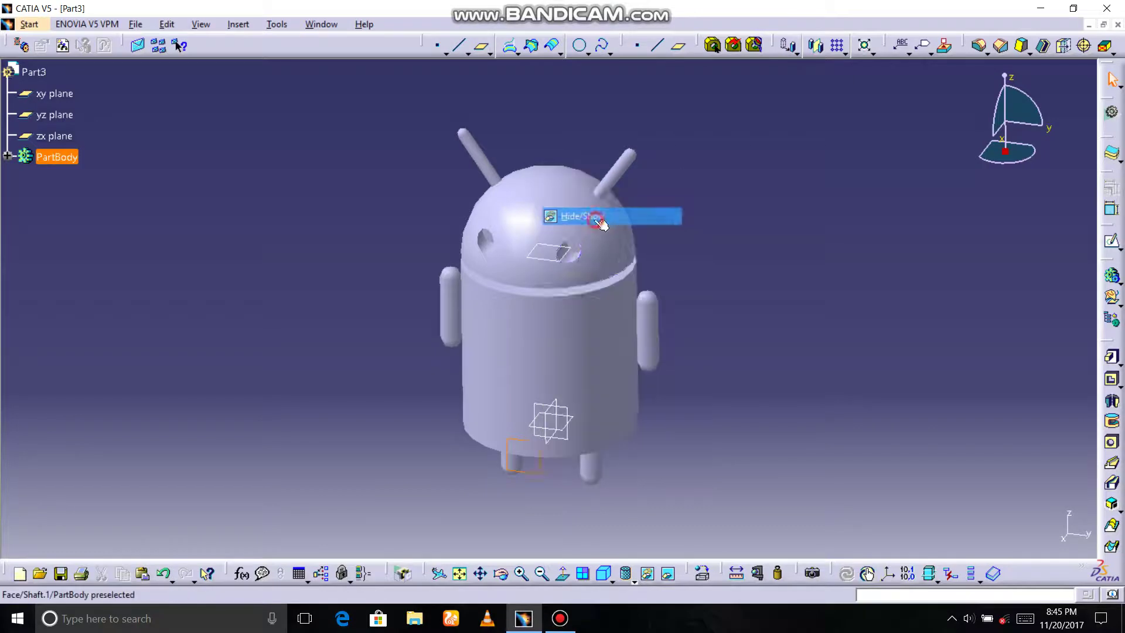
right_click(567, 261)
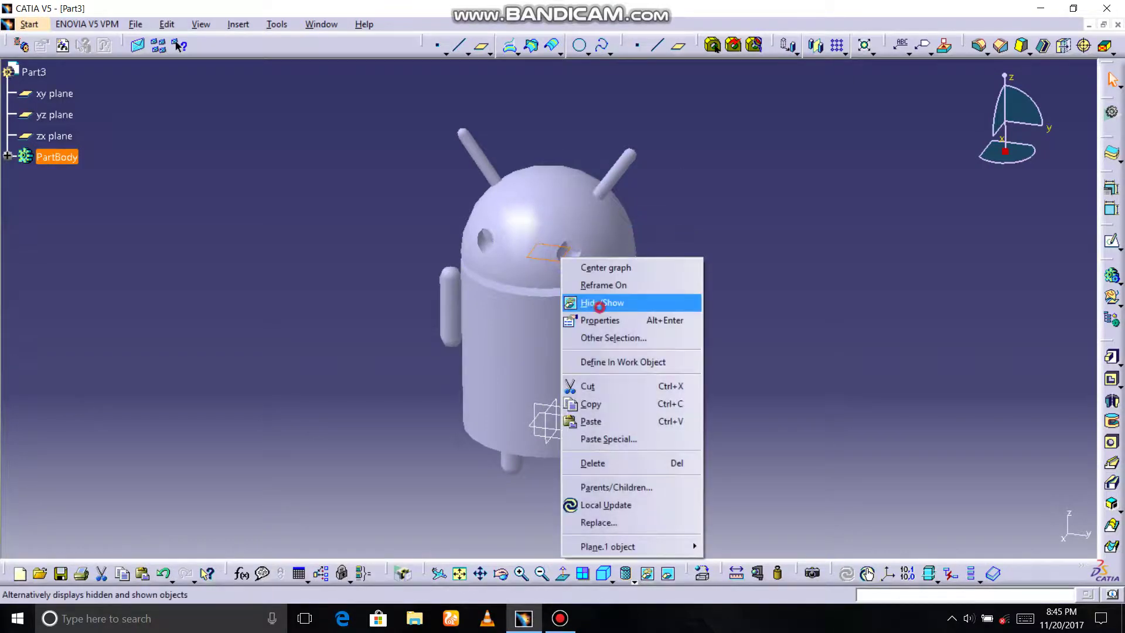
click(610, 302)
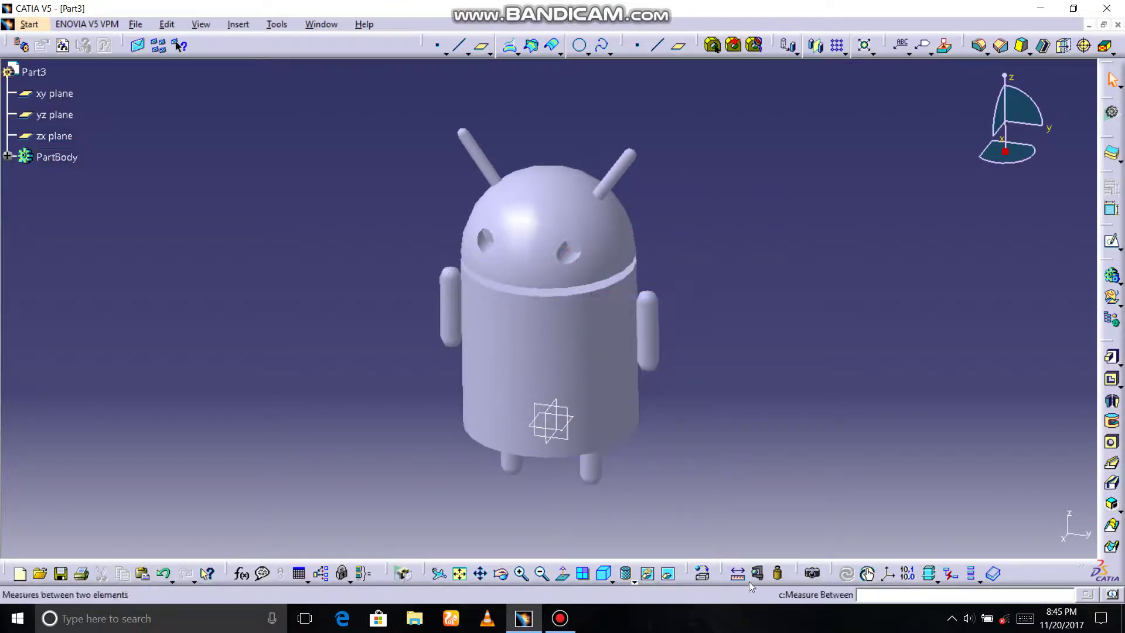
- Apply the Shape Review Dull Green material to PartBody so the whole robot turns green
click(705, 575)
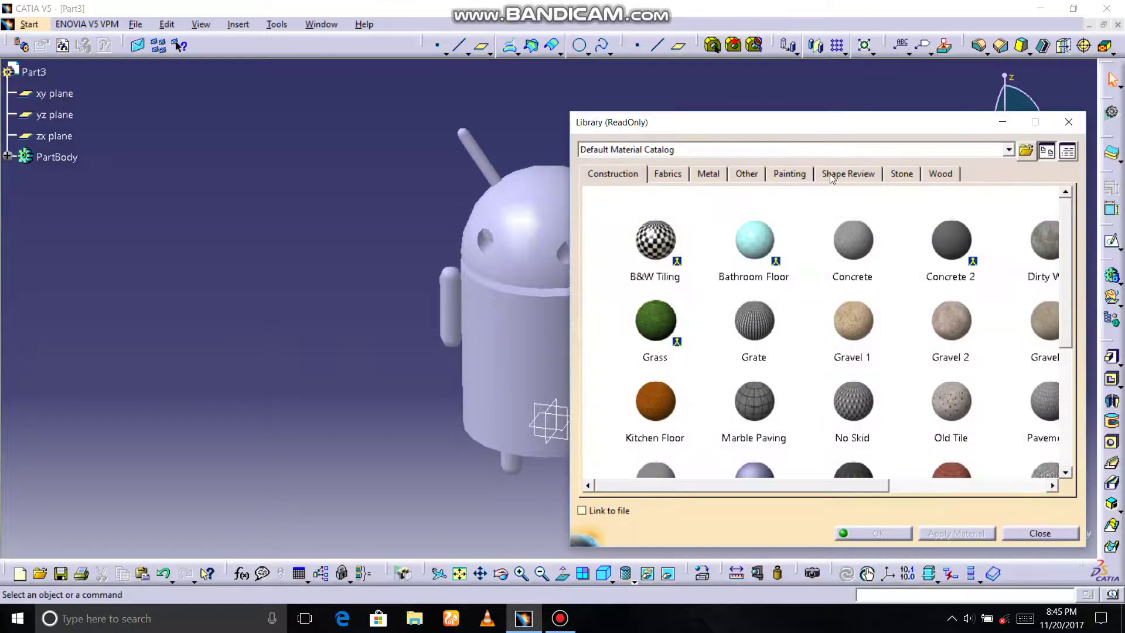
click(848, 174)
click(904, 408)
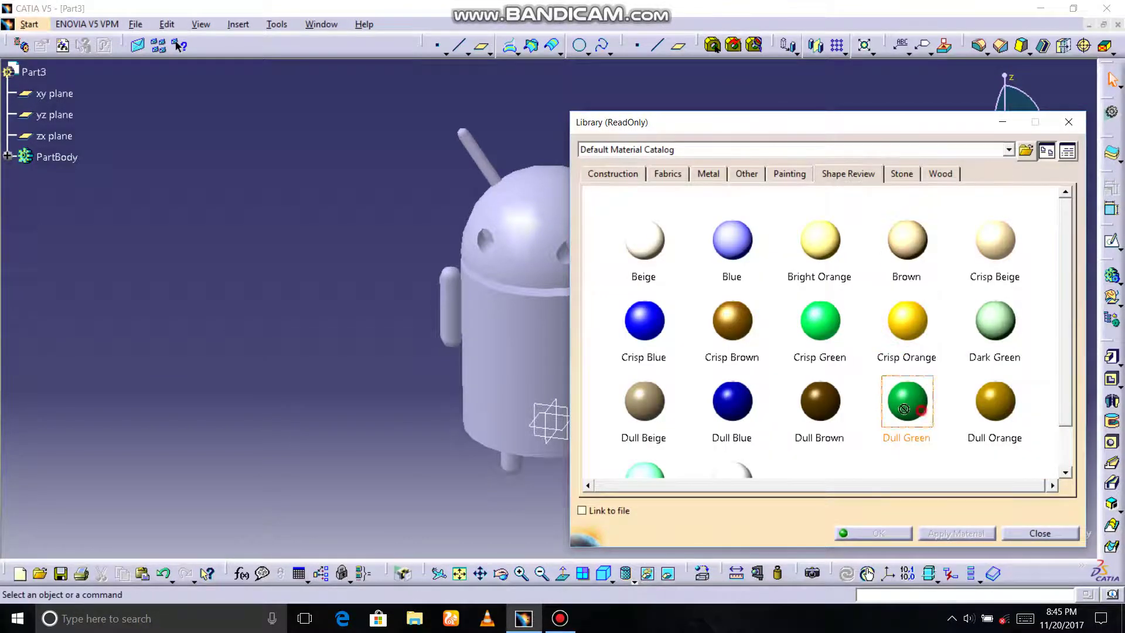
drag(904, 408, 57, 156)
click(938, 536)
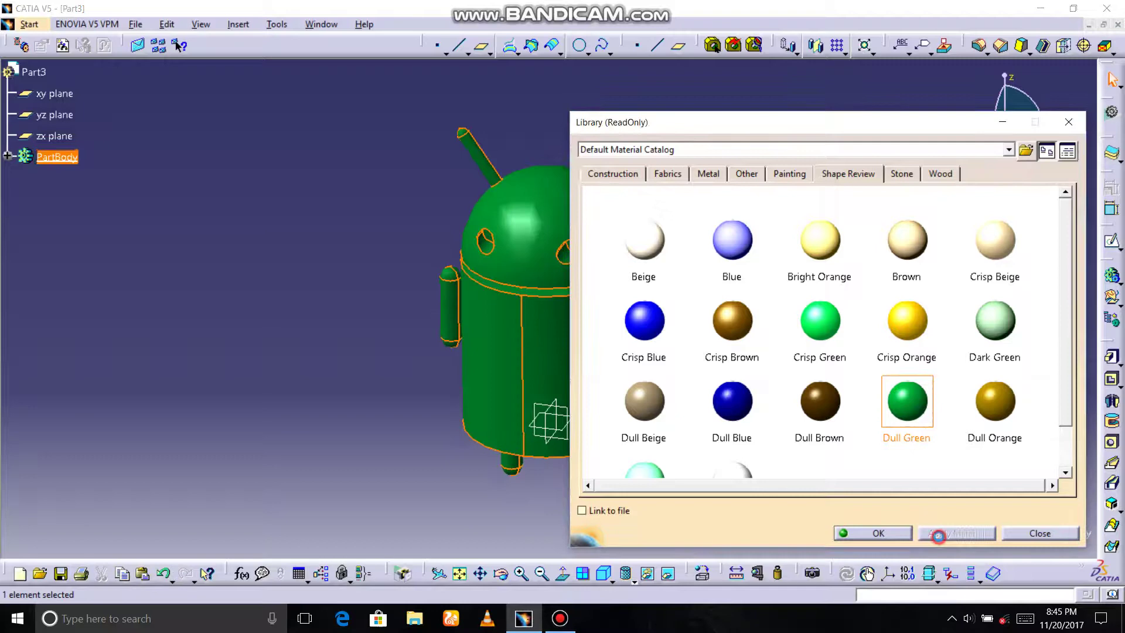
click(886, 534)
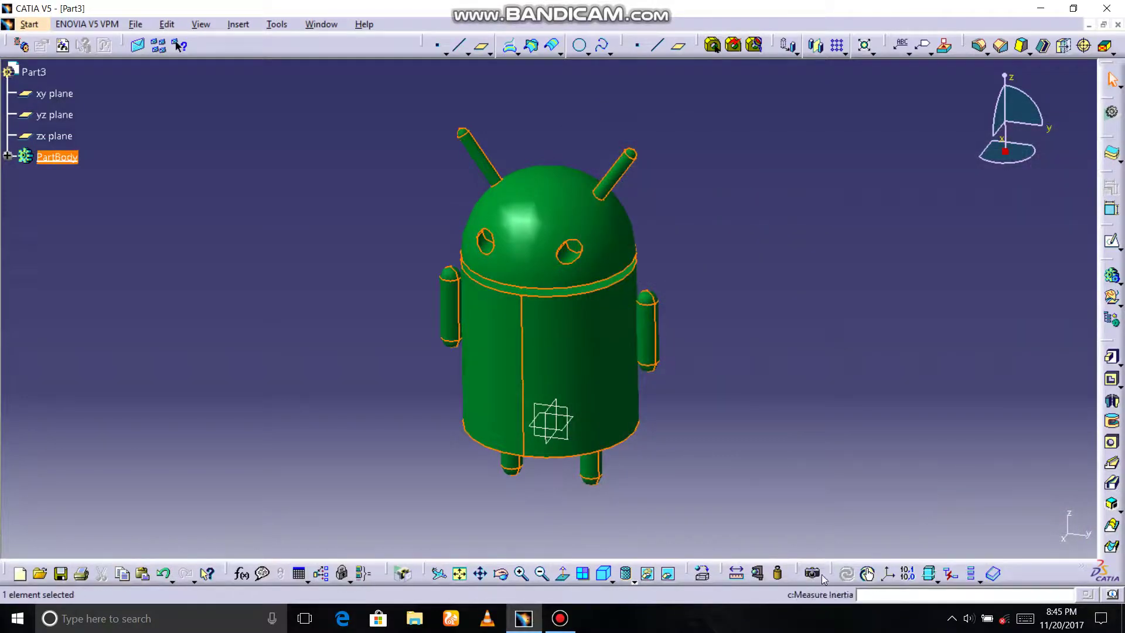
- Place the green robot in the ocean environment scene with its floor grid
click(813, 573)
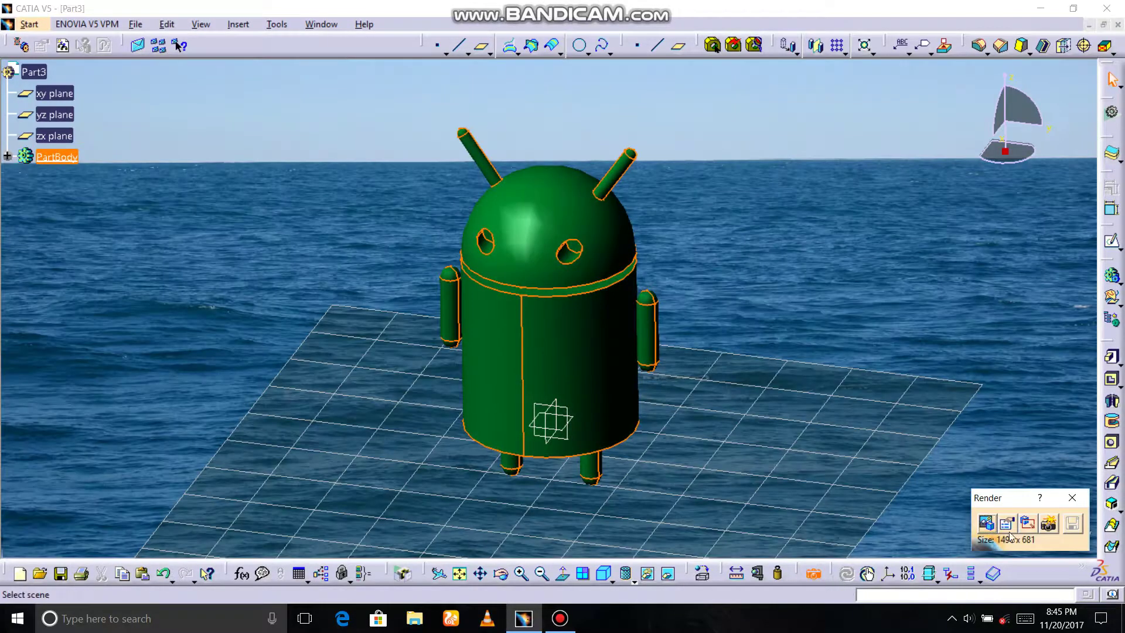
click(501, 573)
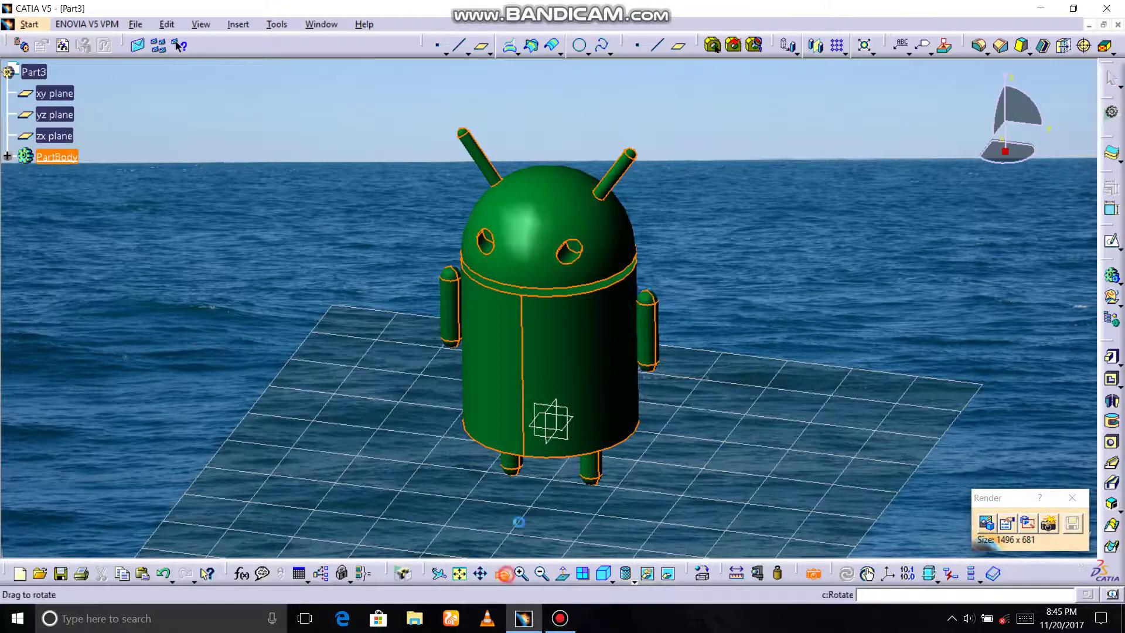
click(504, 454)
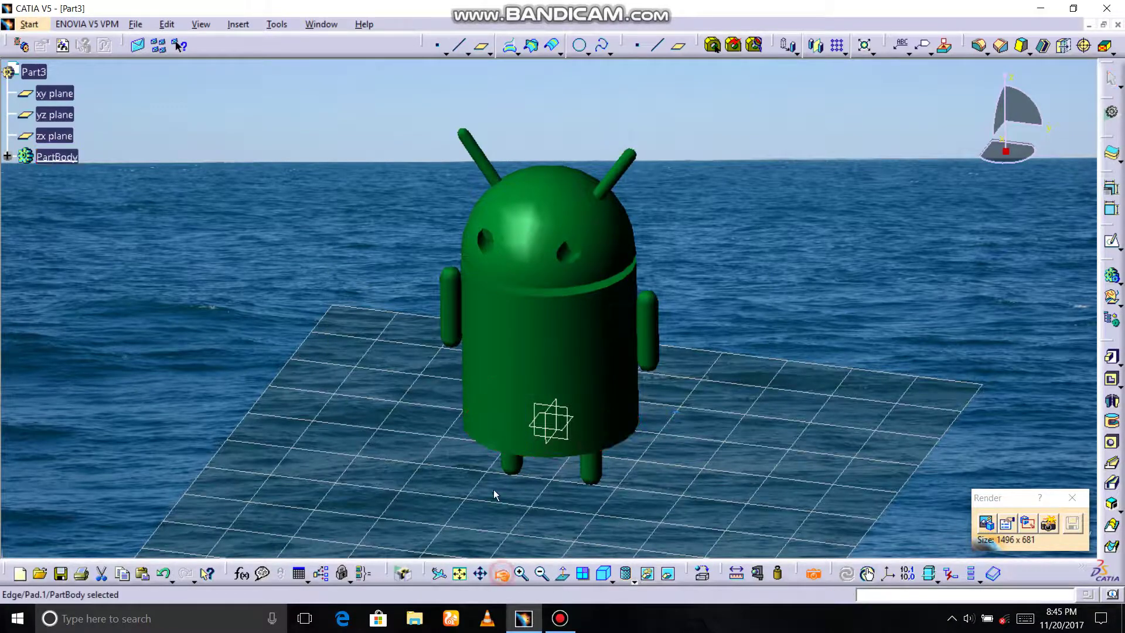
- Orbit the robot to an upright front view and select an area of the scene to render
drag(494, 494, 573, 492)
middle_drag(394, 407, 422, 440)
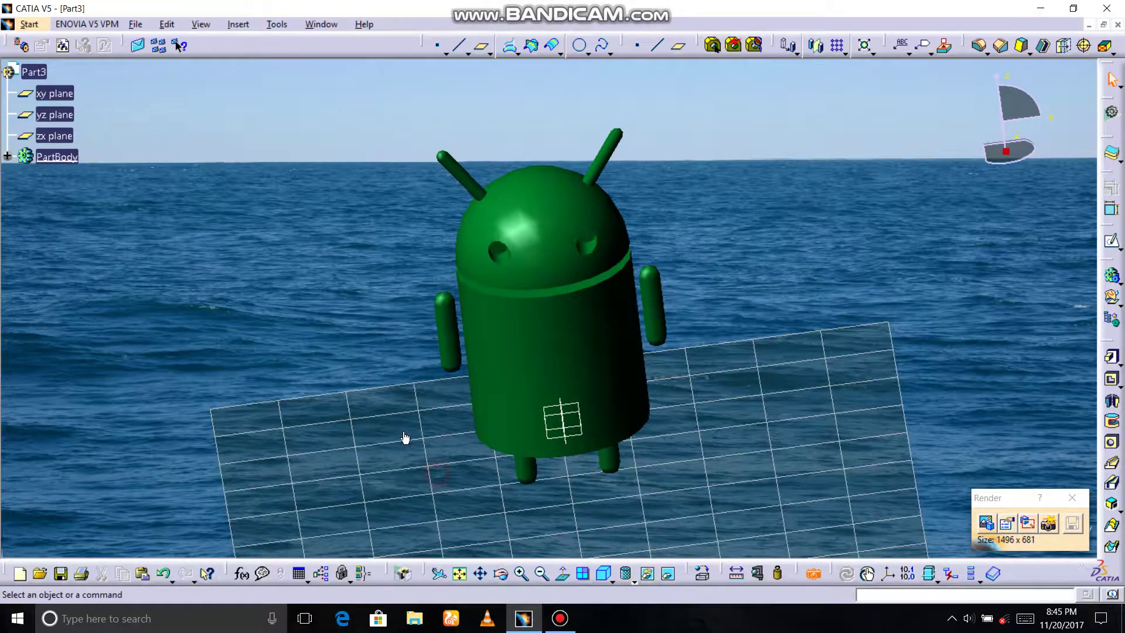
middle_drag(496, 559, 555, 502)
click(1042, 517)
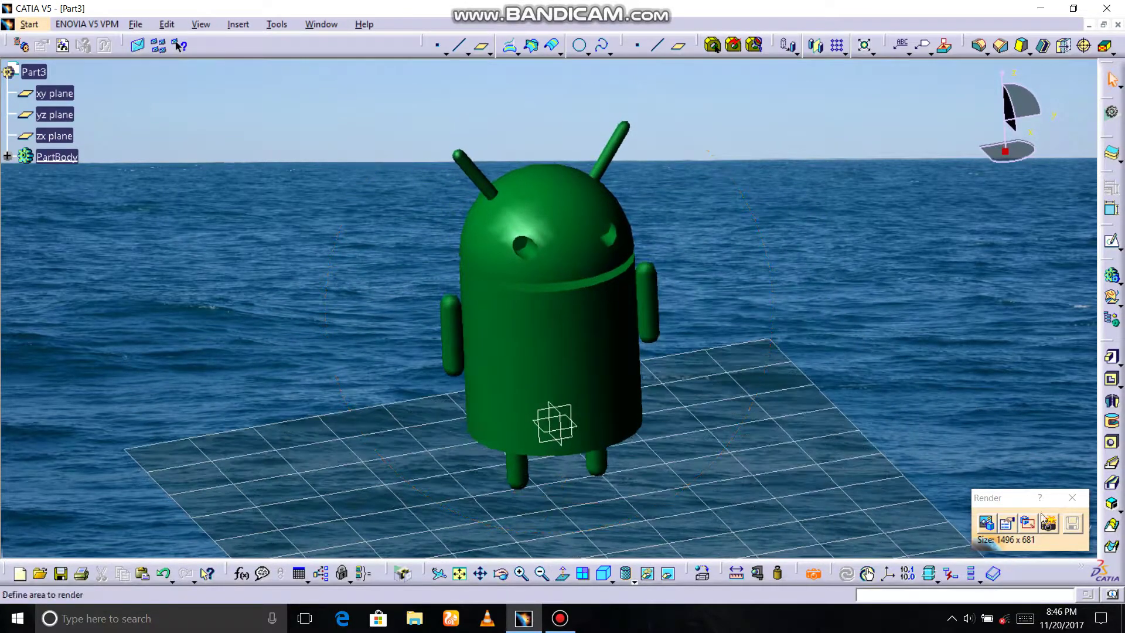